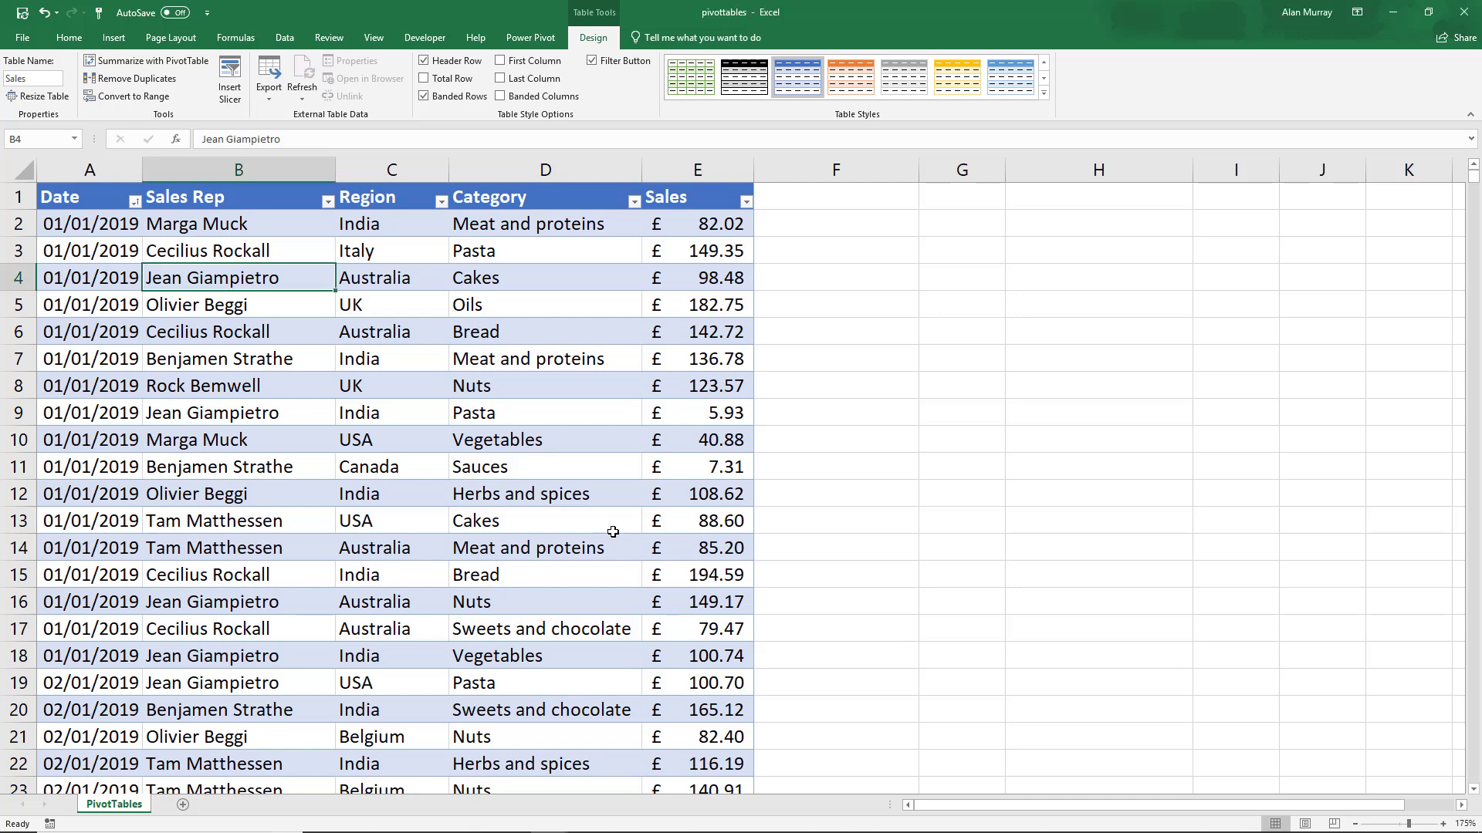
- Inspect the Sales table's Sales Rep, Region and Category columns and the row 11 entries
{"action": "left_click", "coordinate": [304, 178]}
{"action": "left_click", "coordinate": [366, 180]}
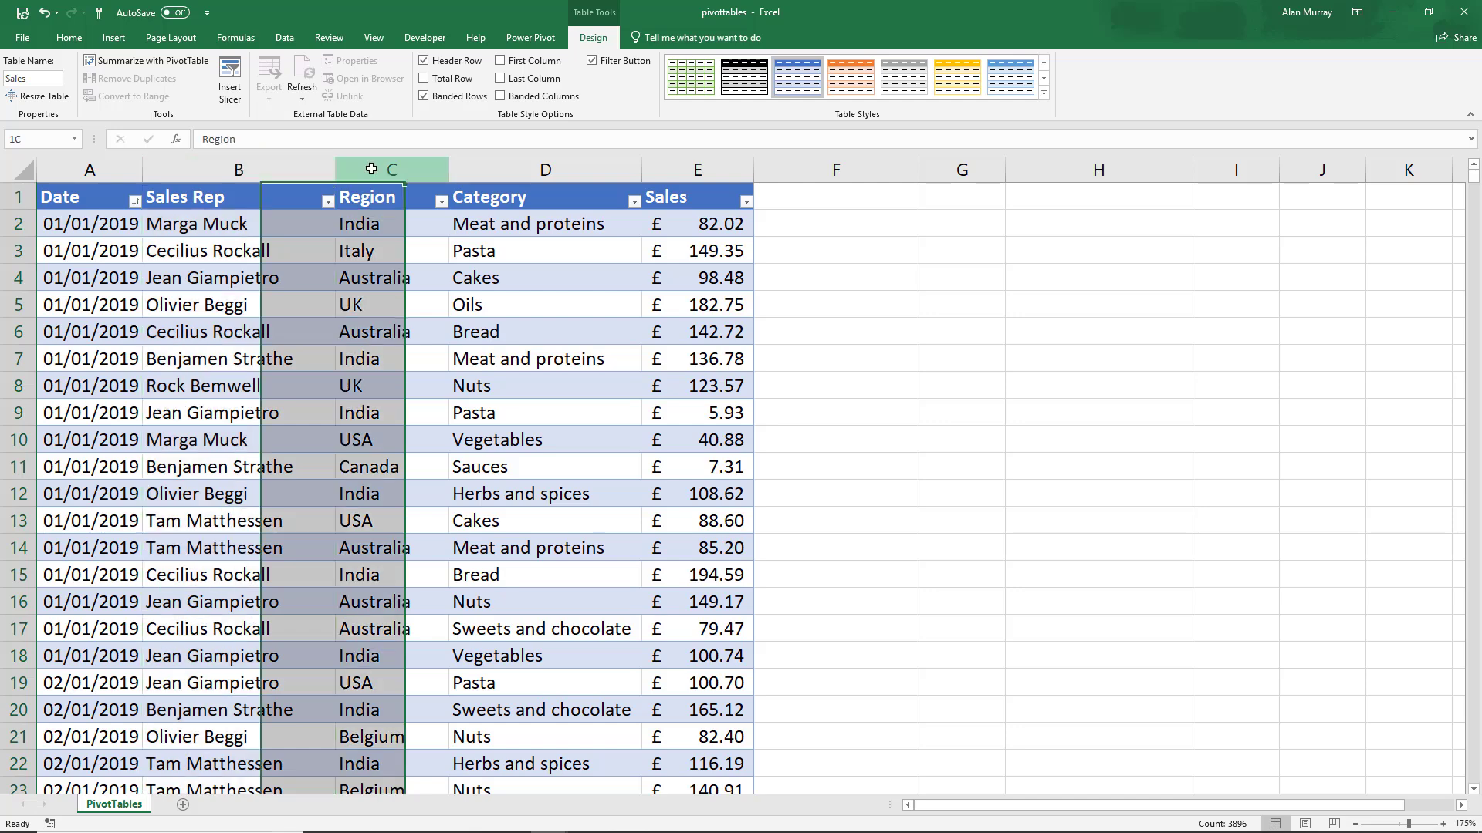
{"action": "left_click", "coordinate": [515, 186]}
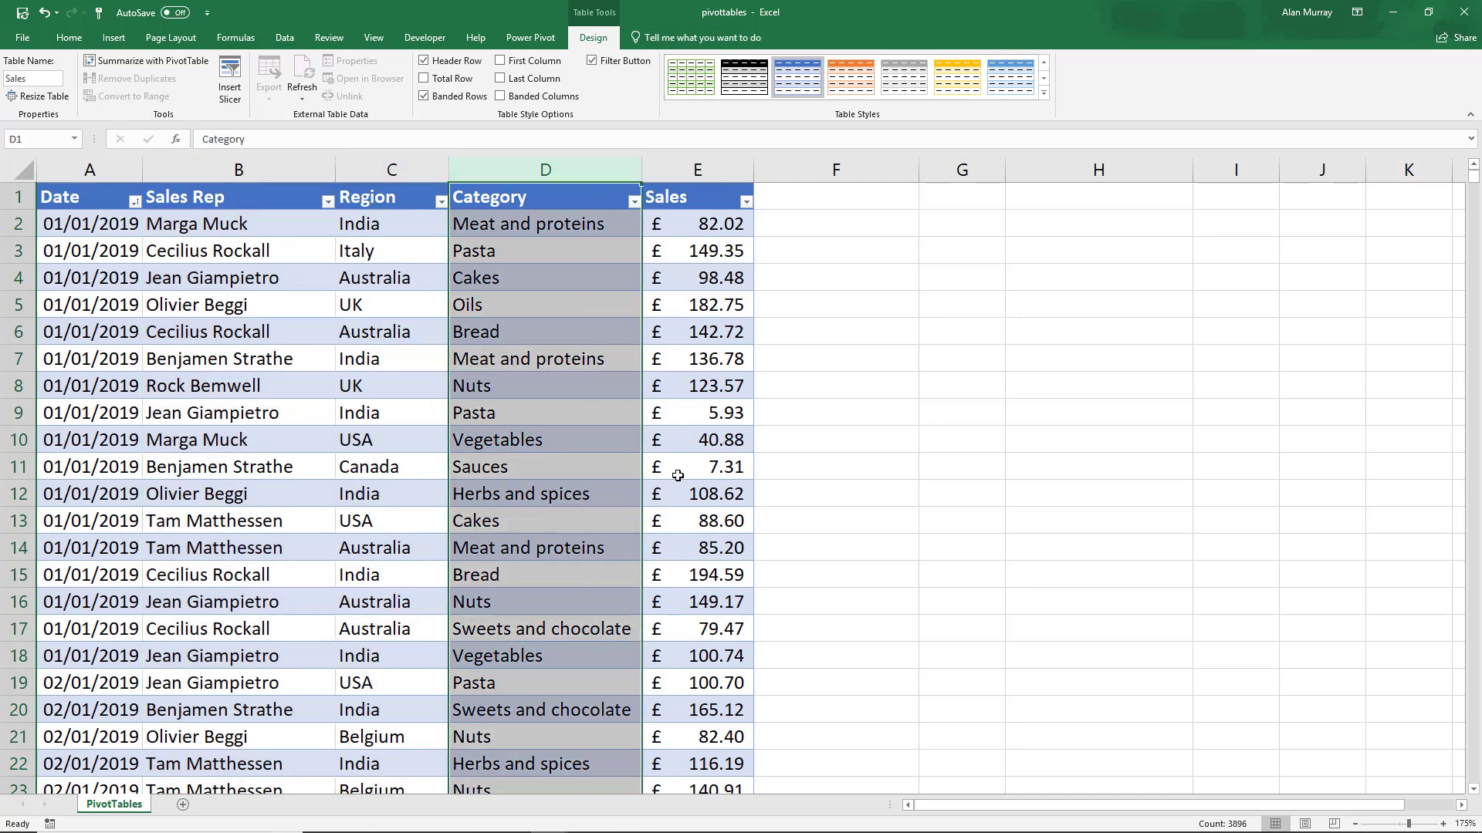
{"action": "left_click", "coordinate": [678, 475]}
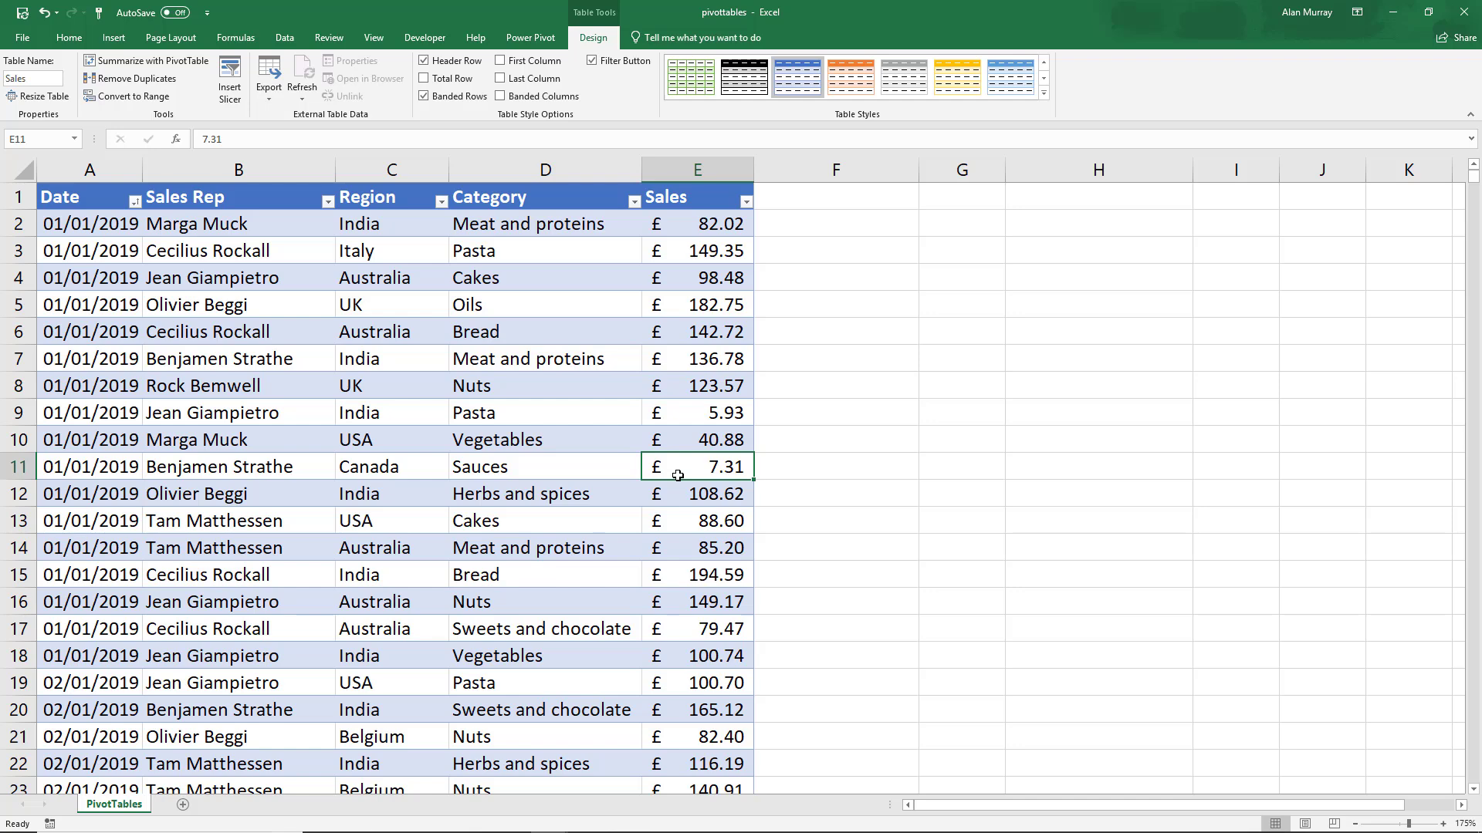
{"action": "left_click", "coordinate": [586, 460]}
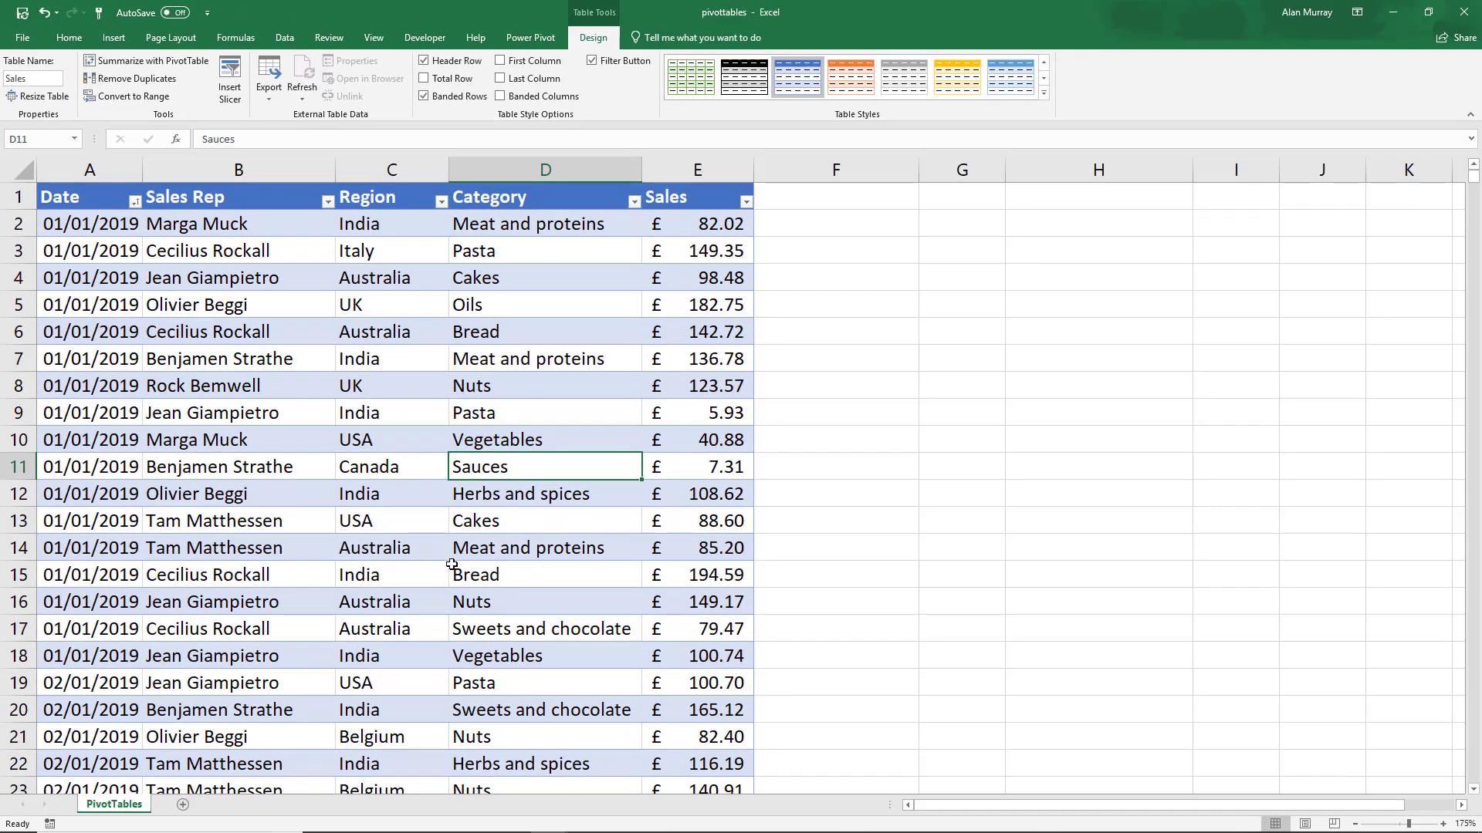
- Begin a PivotTable from the Sales table via Insert > PivotTable
{"action": "left_click", "coordinate": [324, 438]}
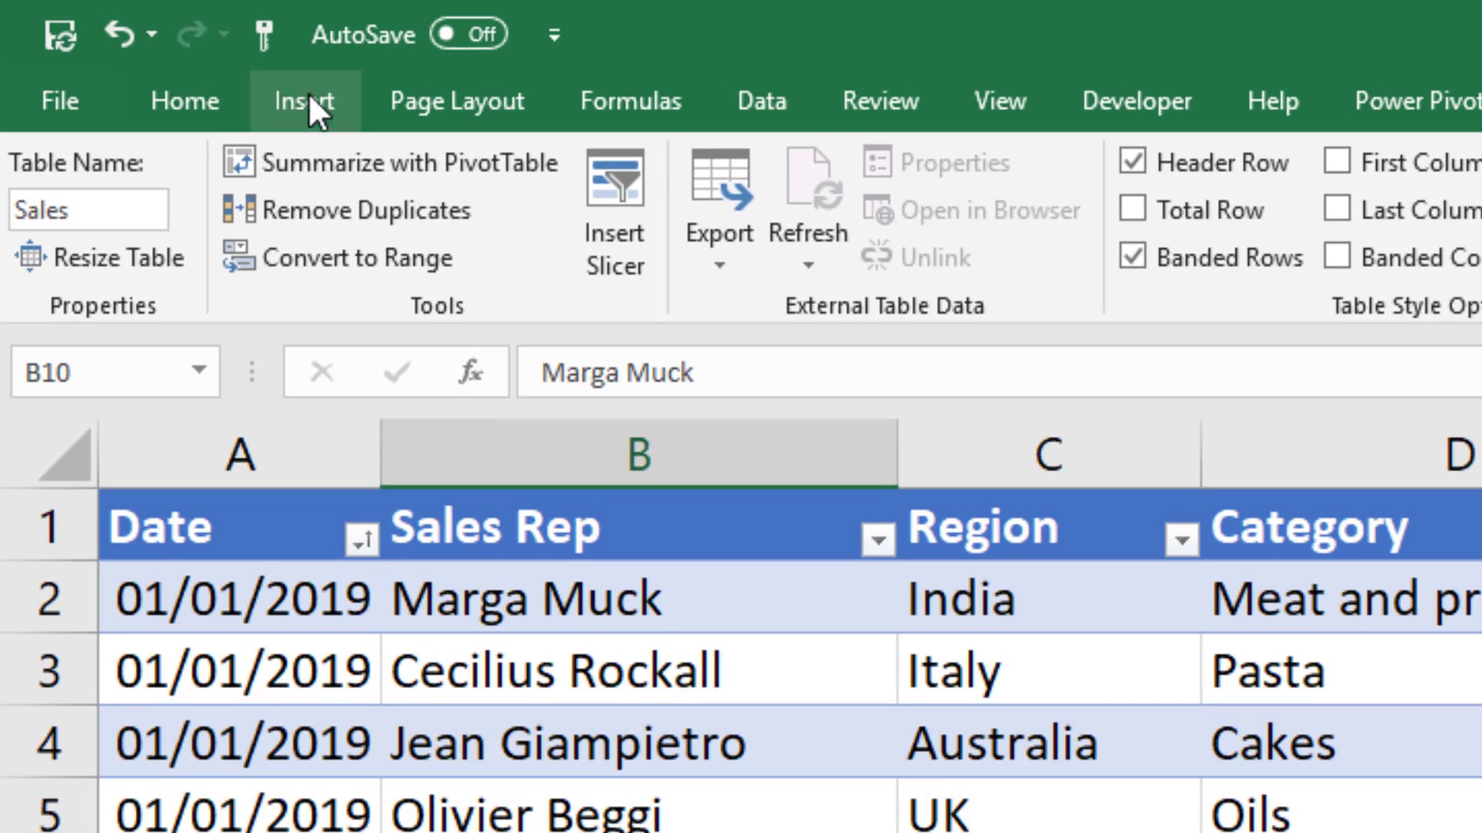
{"action": "left_click", "coordinate": [308, 96]}
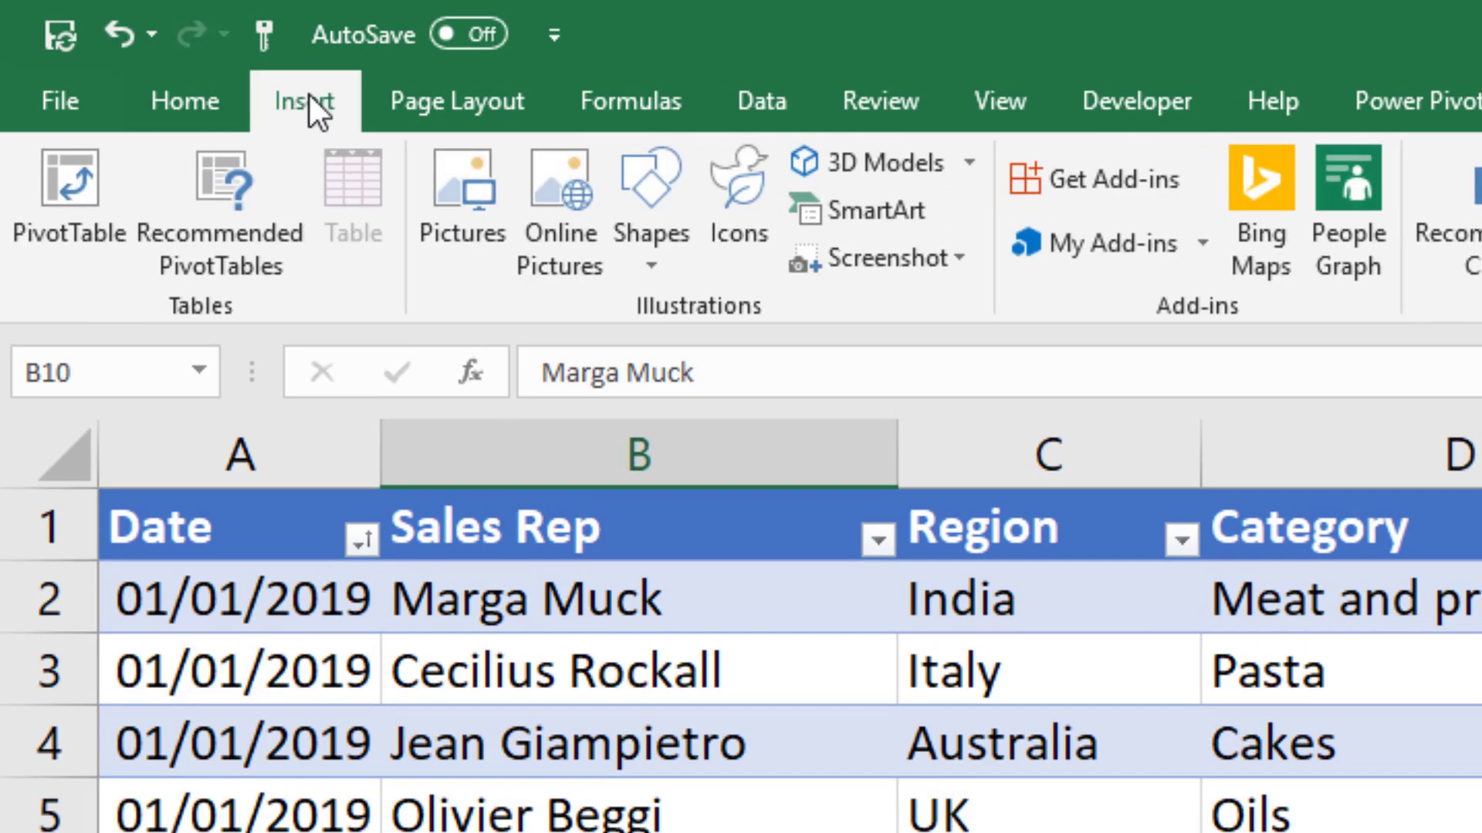
{"action": "left_click", "coordinate": [81, 243]}
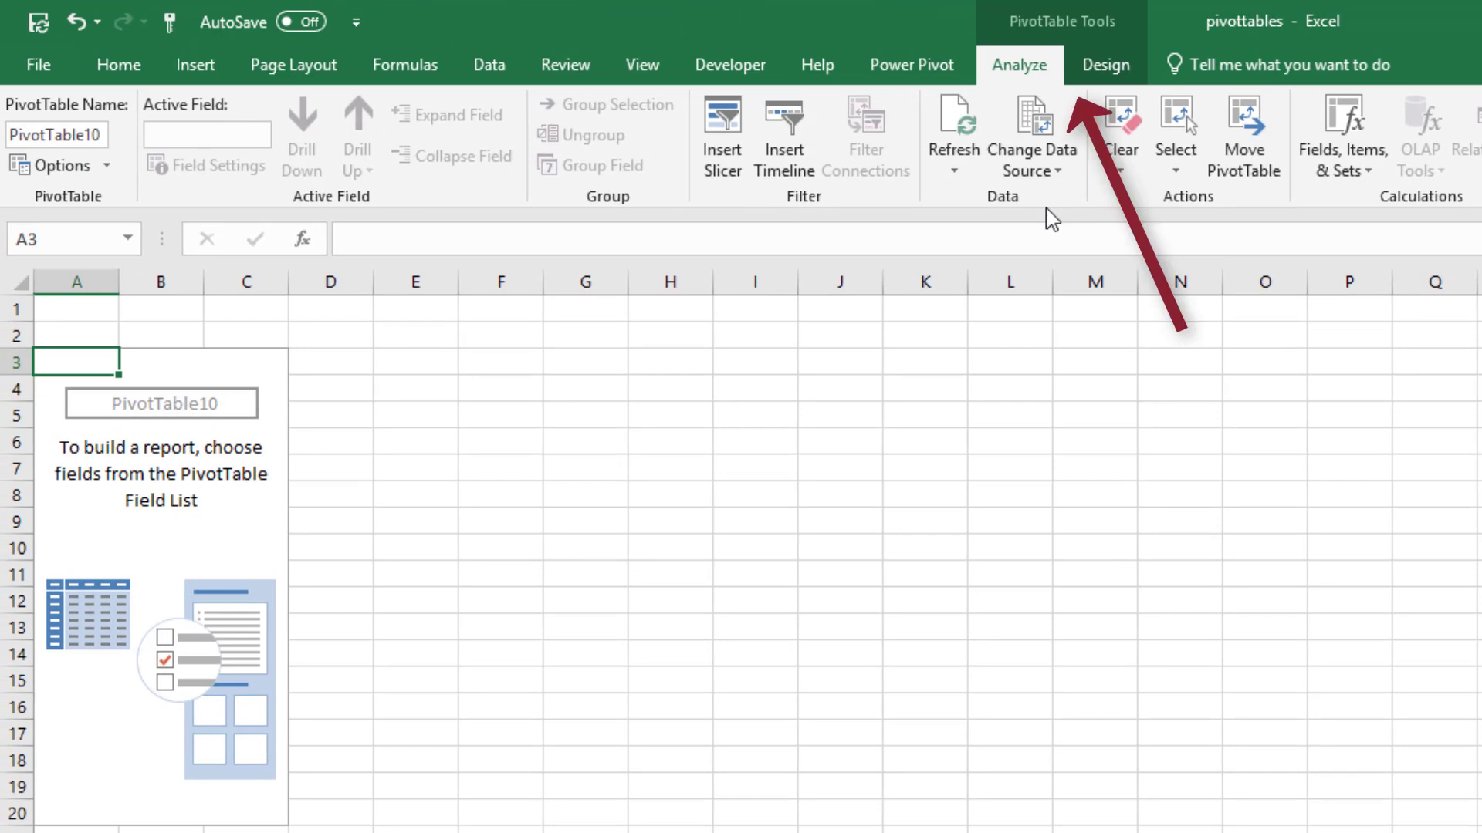
- Look over the PivotTable Design styling options, then return to the Analyze options
{"action": "left_click", "coordinate": [1120, 75]}
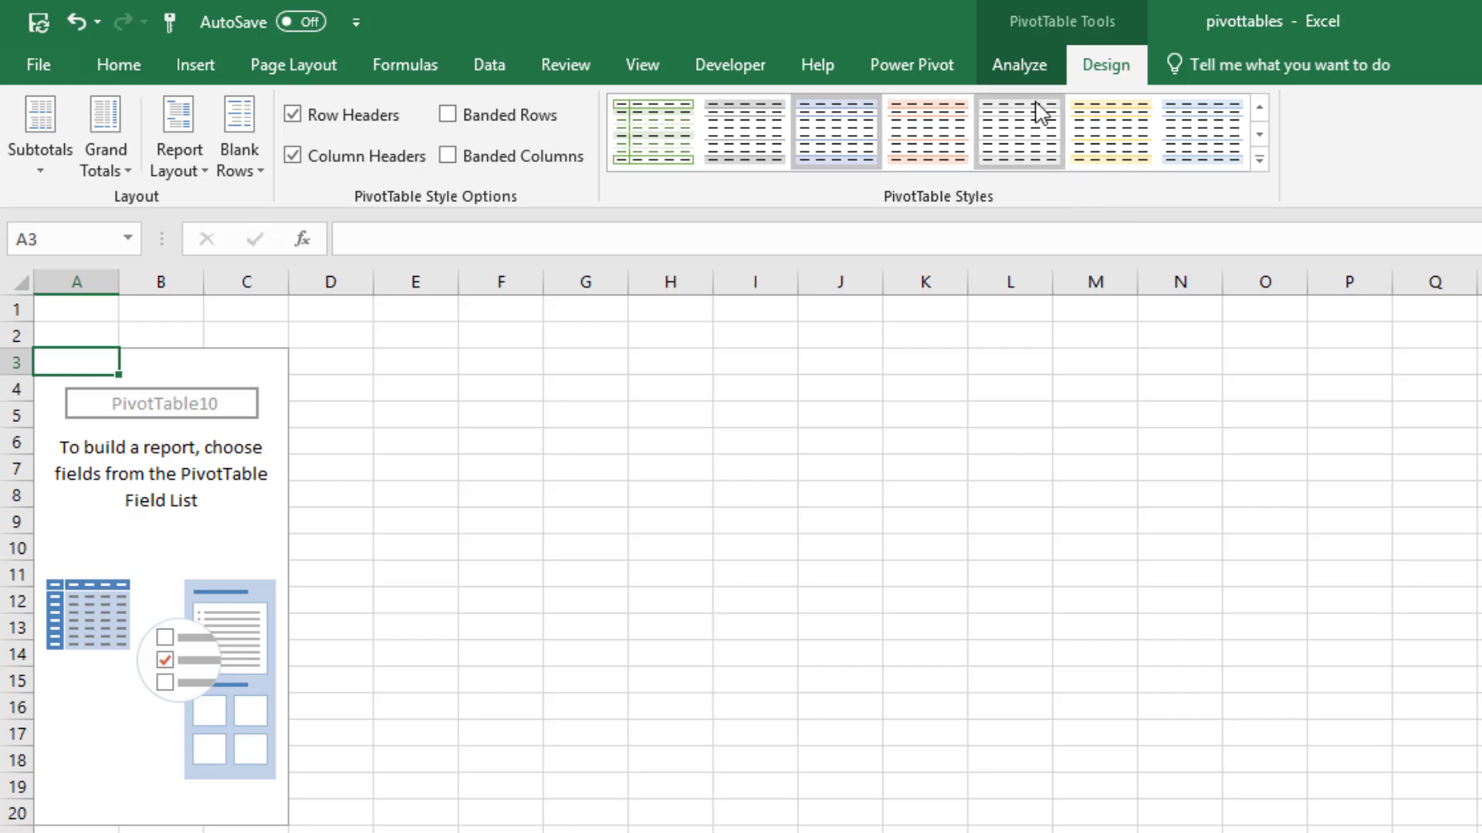
{"action": "left_click", "coordinate": [1029, 71]}
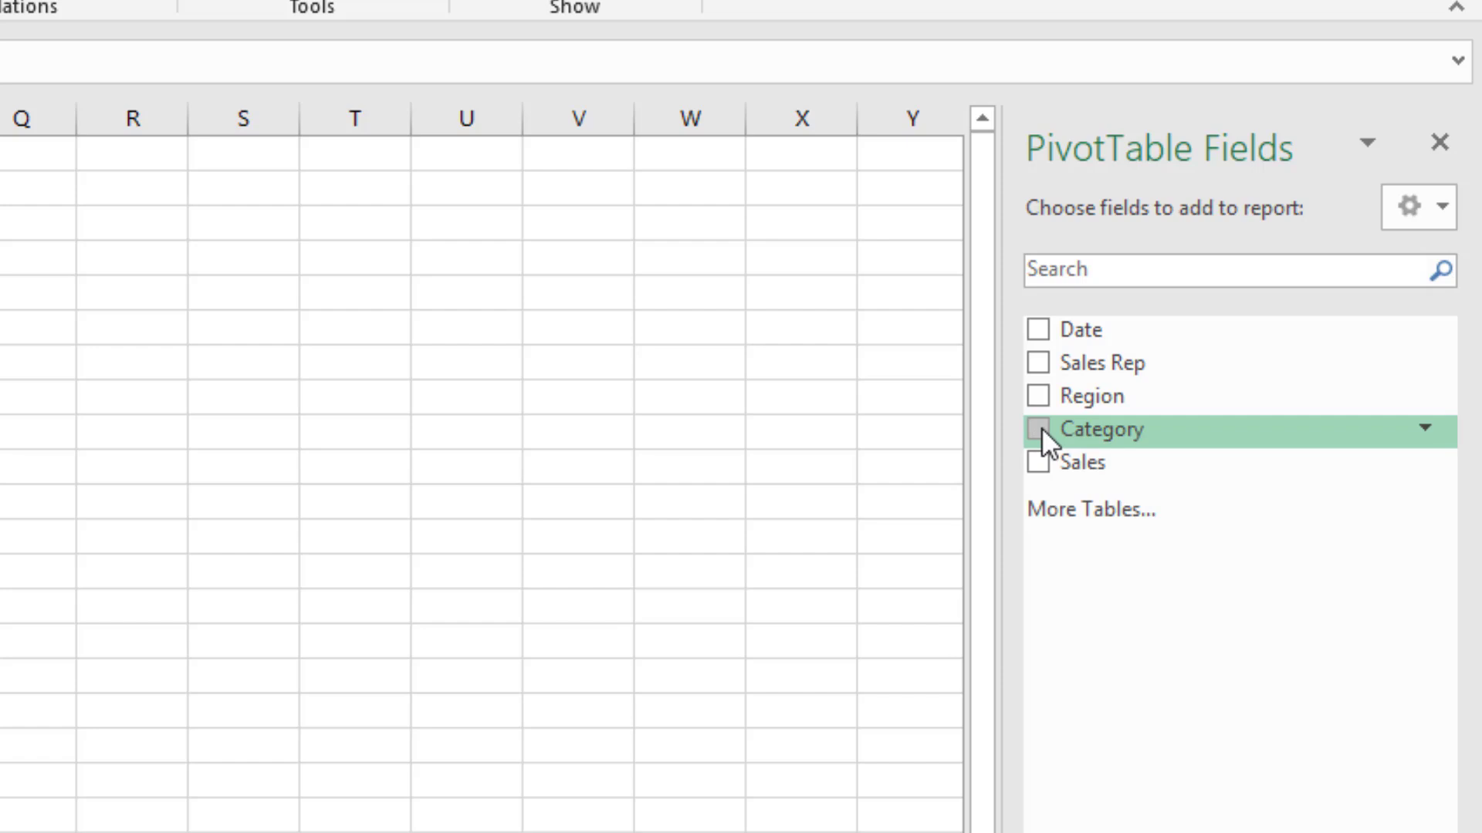
- Tick Category for rows and Sales for values, giving a 399467.03 total
{"action": "left_click", "coordinate": [1037, 429]}
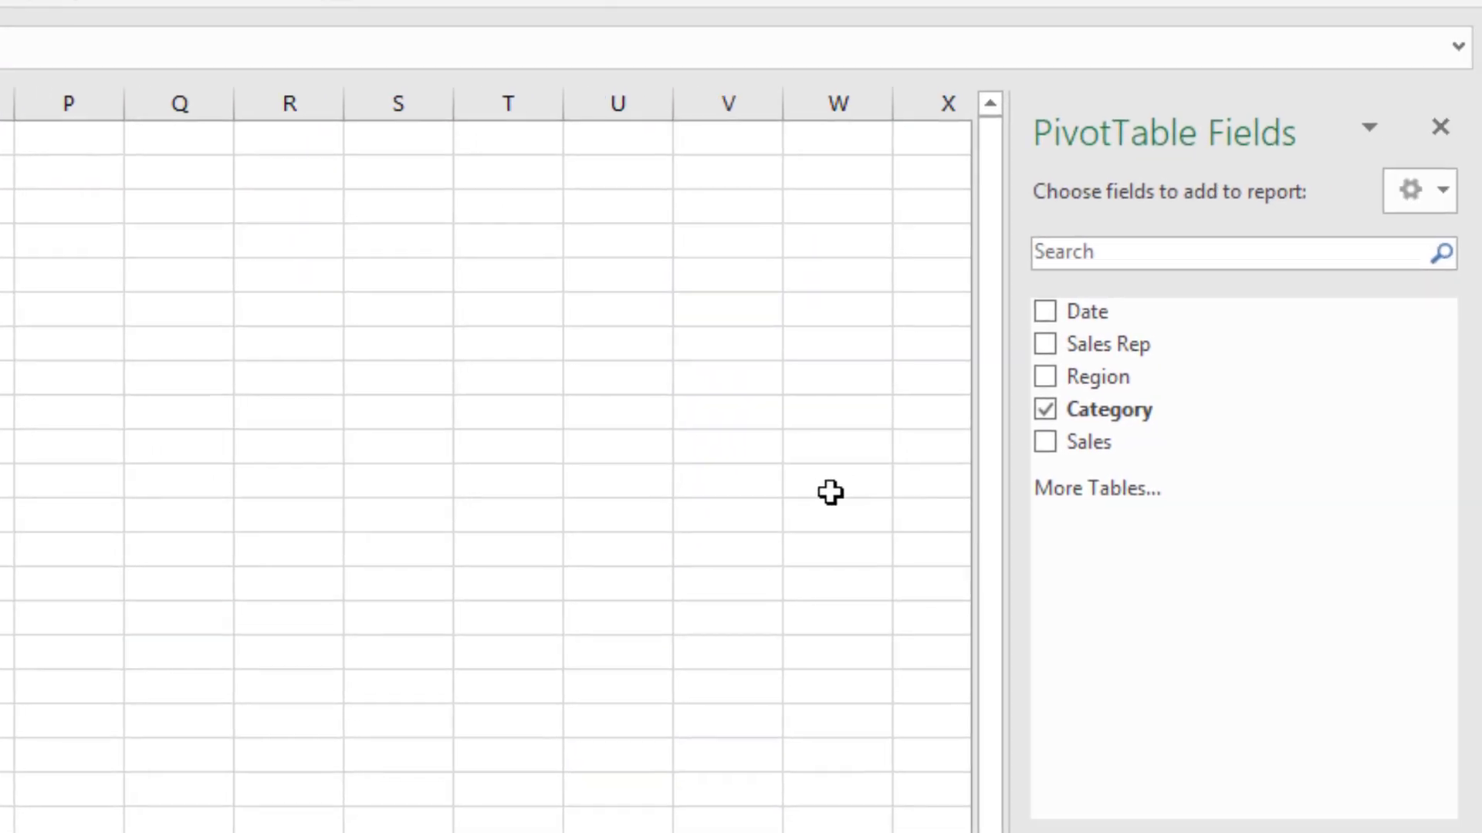
{"action": "left_click", "coordinate": [1048, 446]}
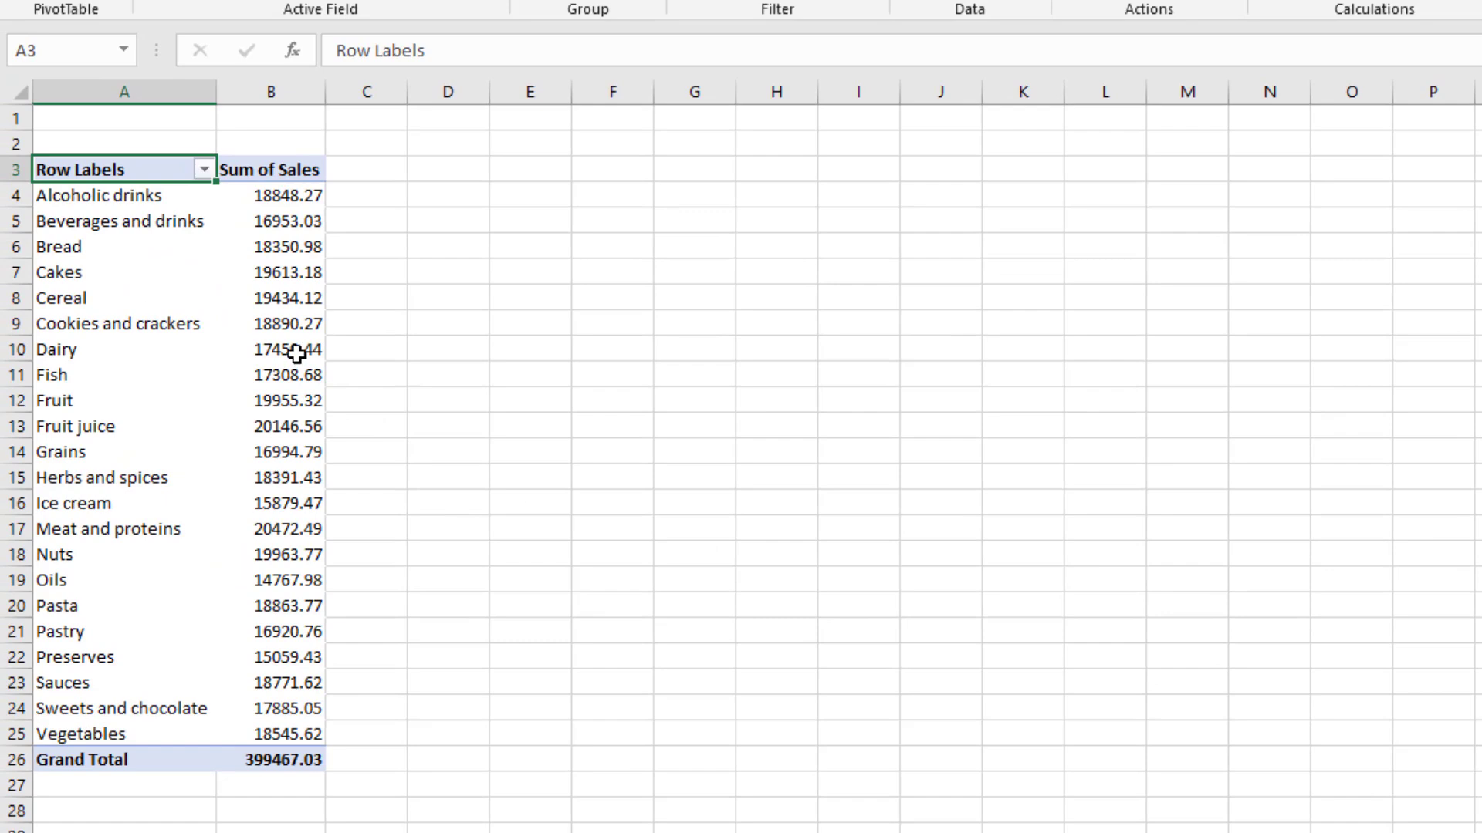
{"action": "right_click", "coordinate": [297, 352]}
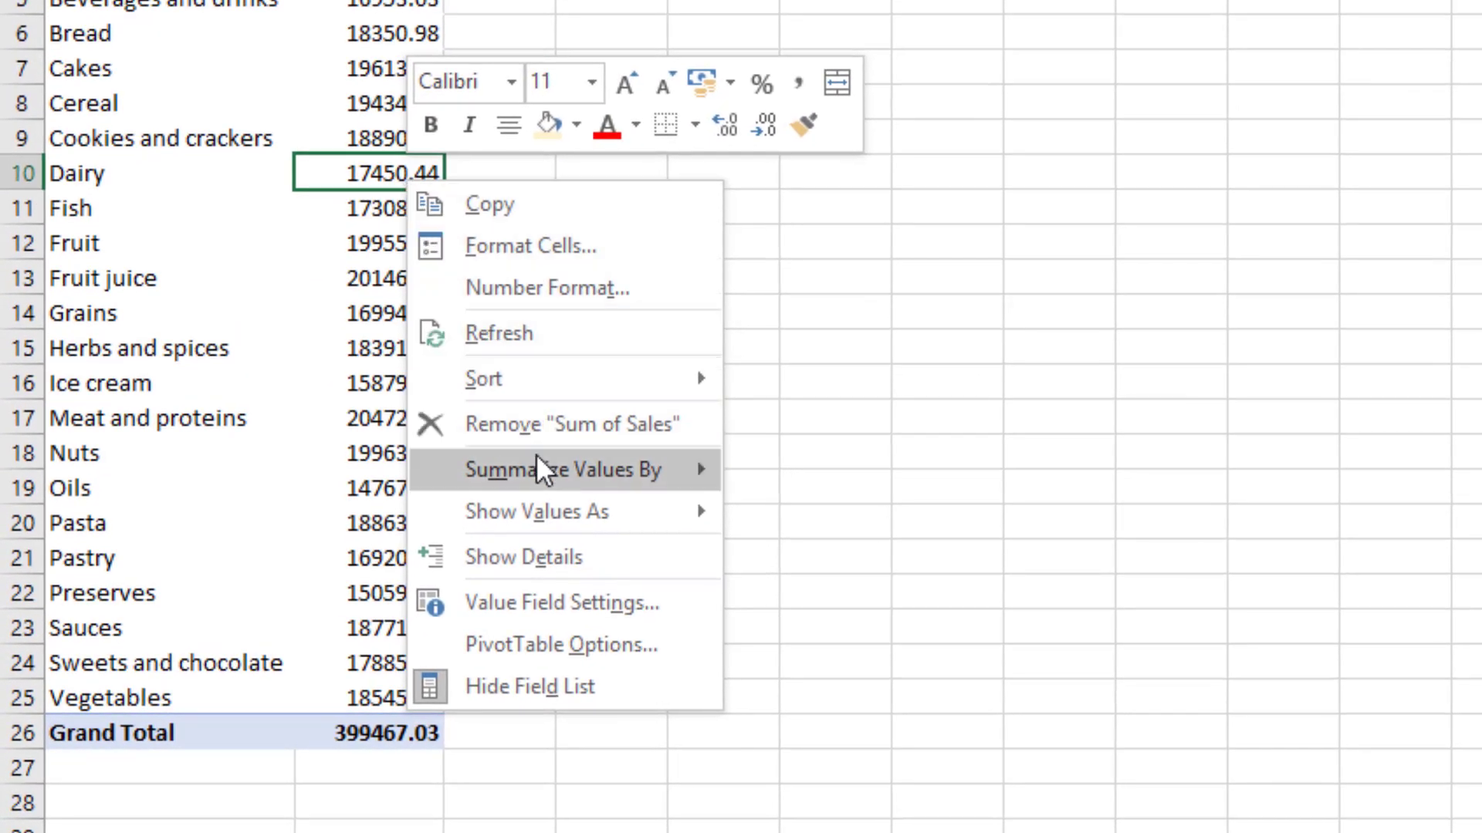
{"action": "mouse_move", "coordinate": [538, 475]}
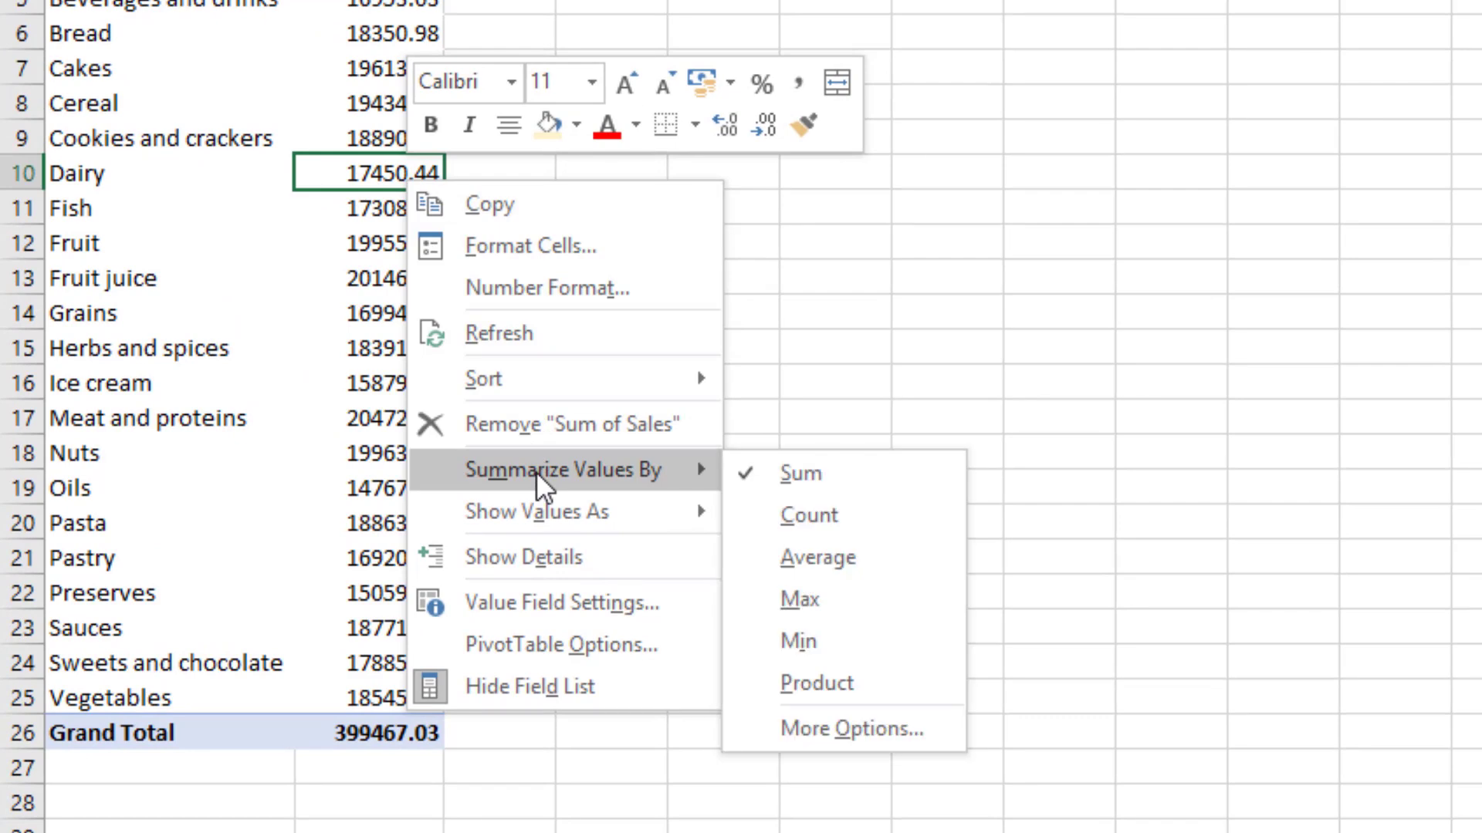
{"action": "left_click", "coordinate": [877, 529]}
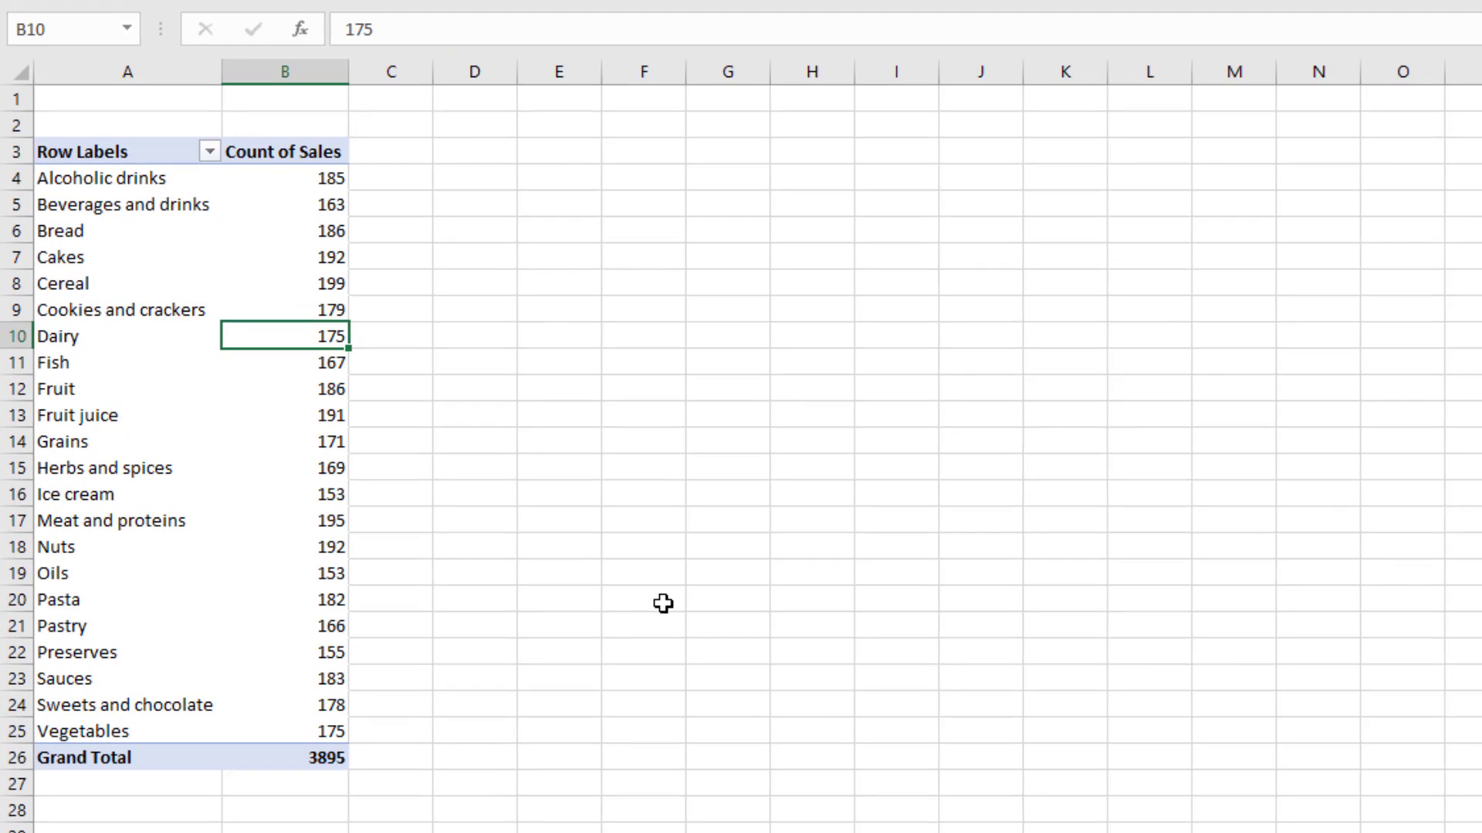
{"action": "left_click", "coordinate": [319, 390]}
{"action": "right_click", "coordinate": [319, 391]}
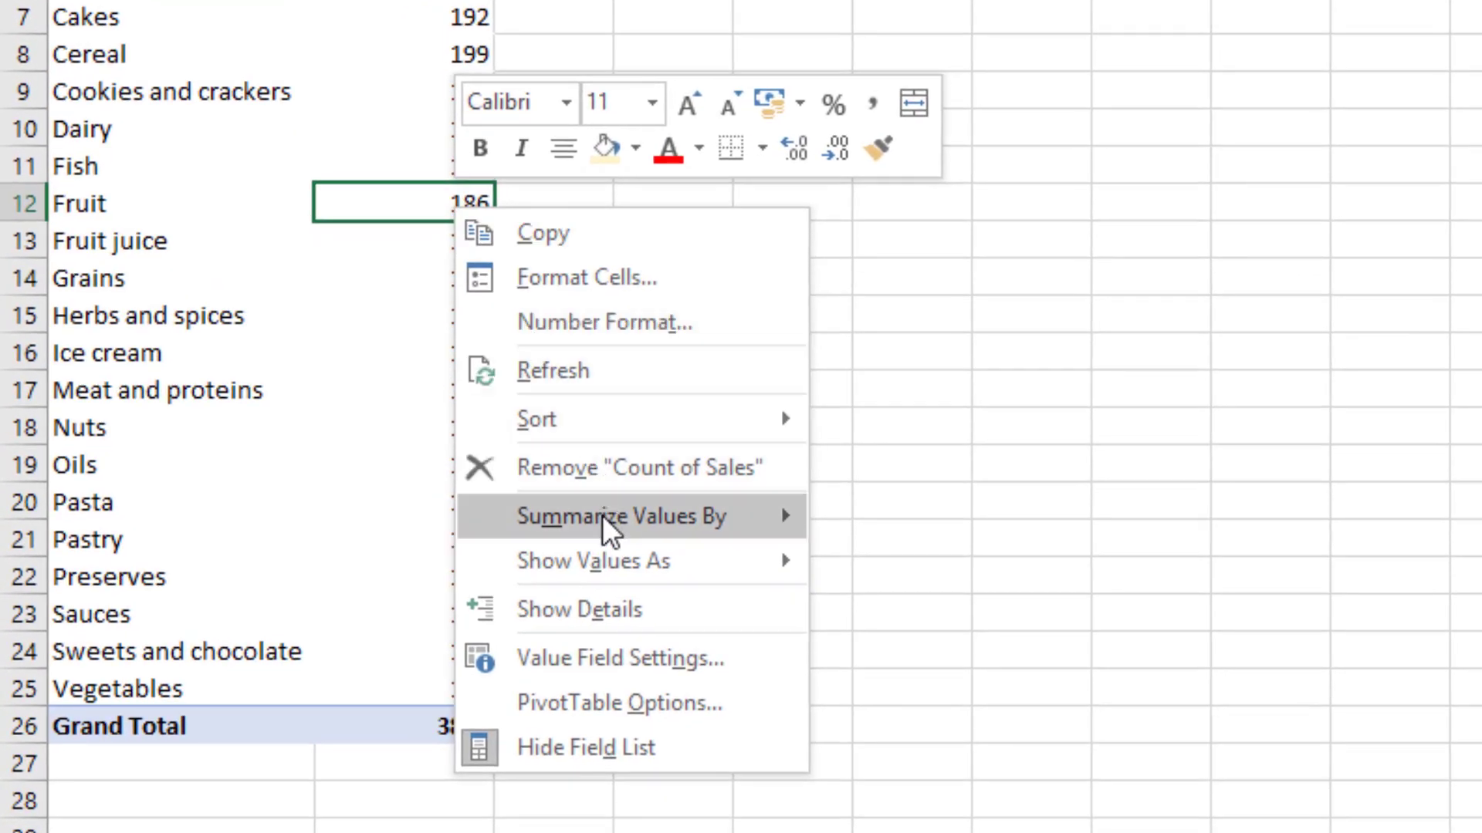
{"action": "mouse_move", "coordinate": [610, 532]}
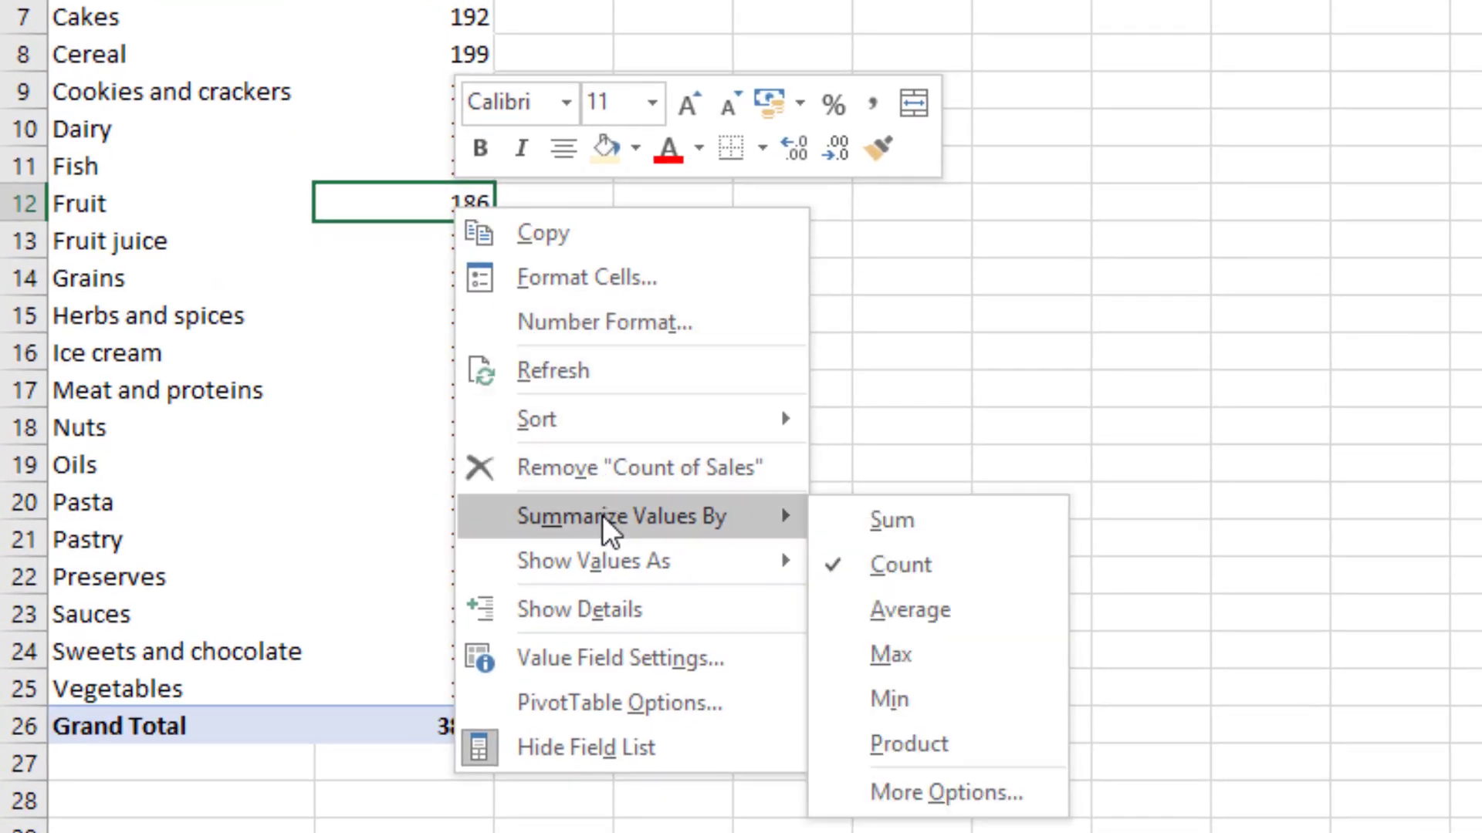
{"action": "left_click", "coordinate": [938, 795]}
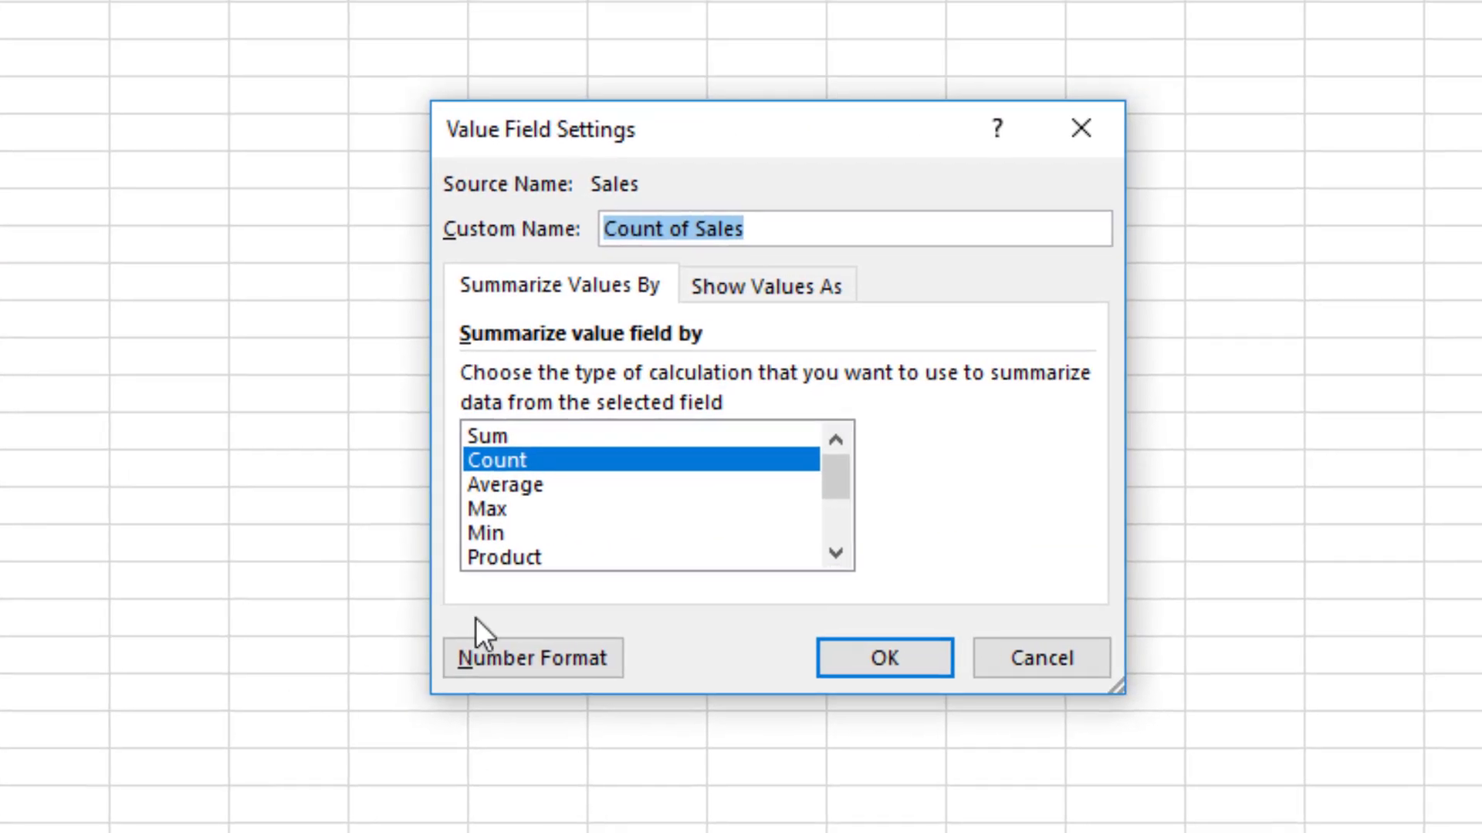
{"action": "mouse_move", "coordinate": [835, 485]}
{"action": "left_mouse_down"}
{"action": "mouse_move", "coordinate": [836, 534]}
{"action": "mouse_move", "coordinate": [840, 472]}
{"action": "left_mouse_up"}
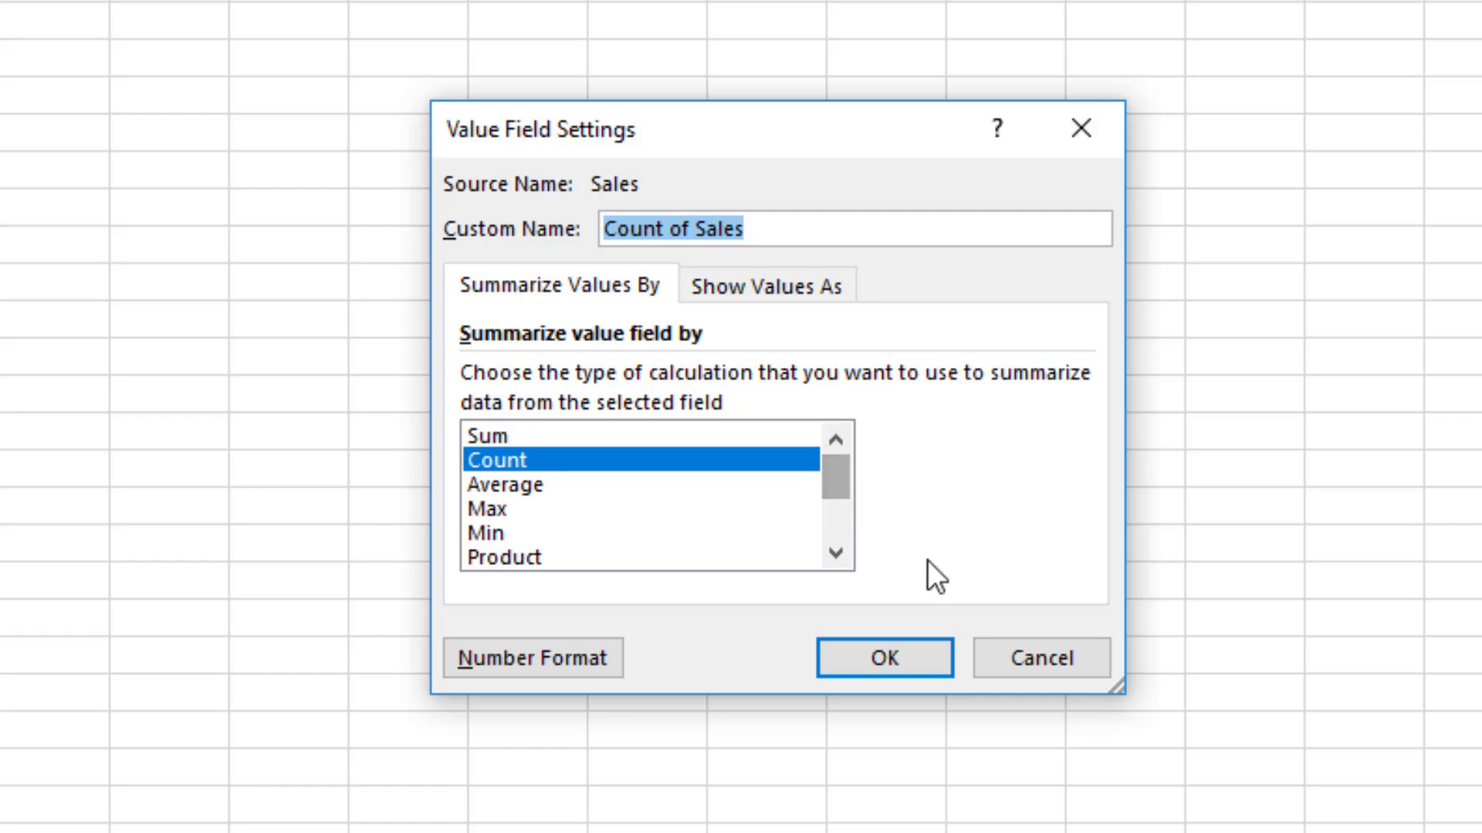
{"action": "left_click", "coordinate": [526, 437]}
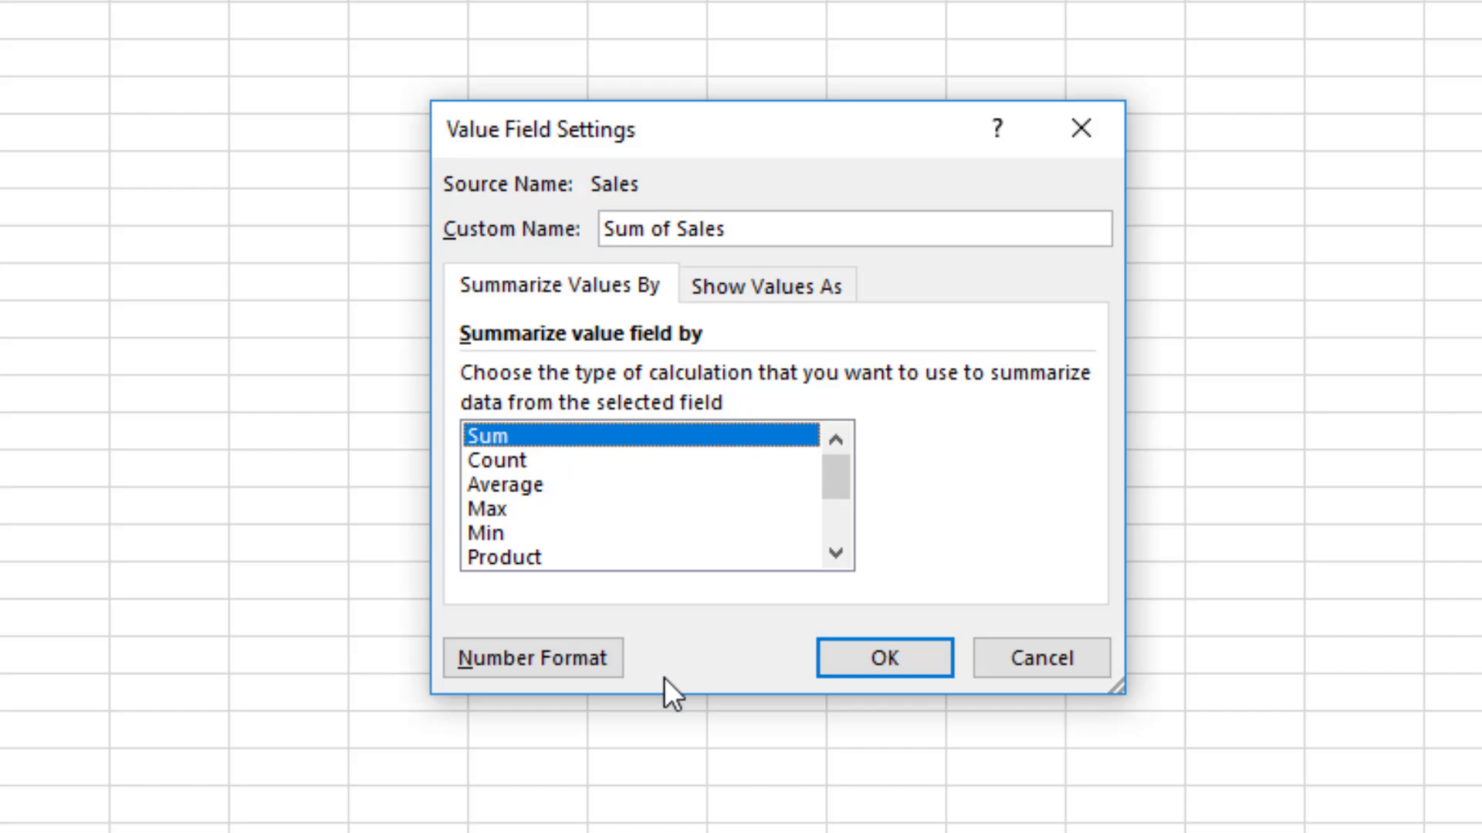
{"action": "left_click", "coordinate": [841, 665]}
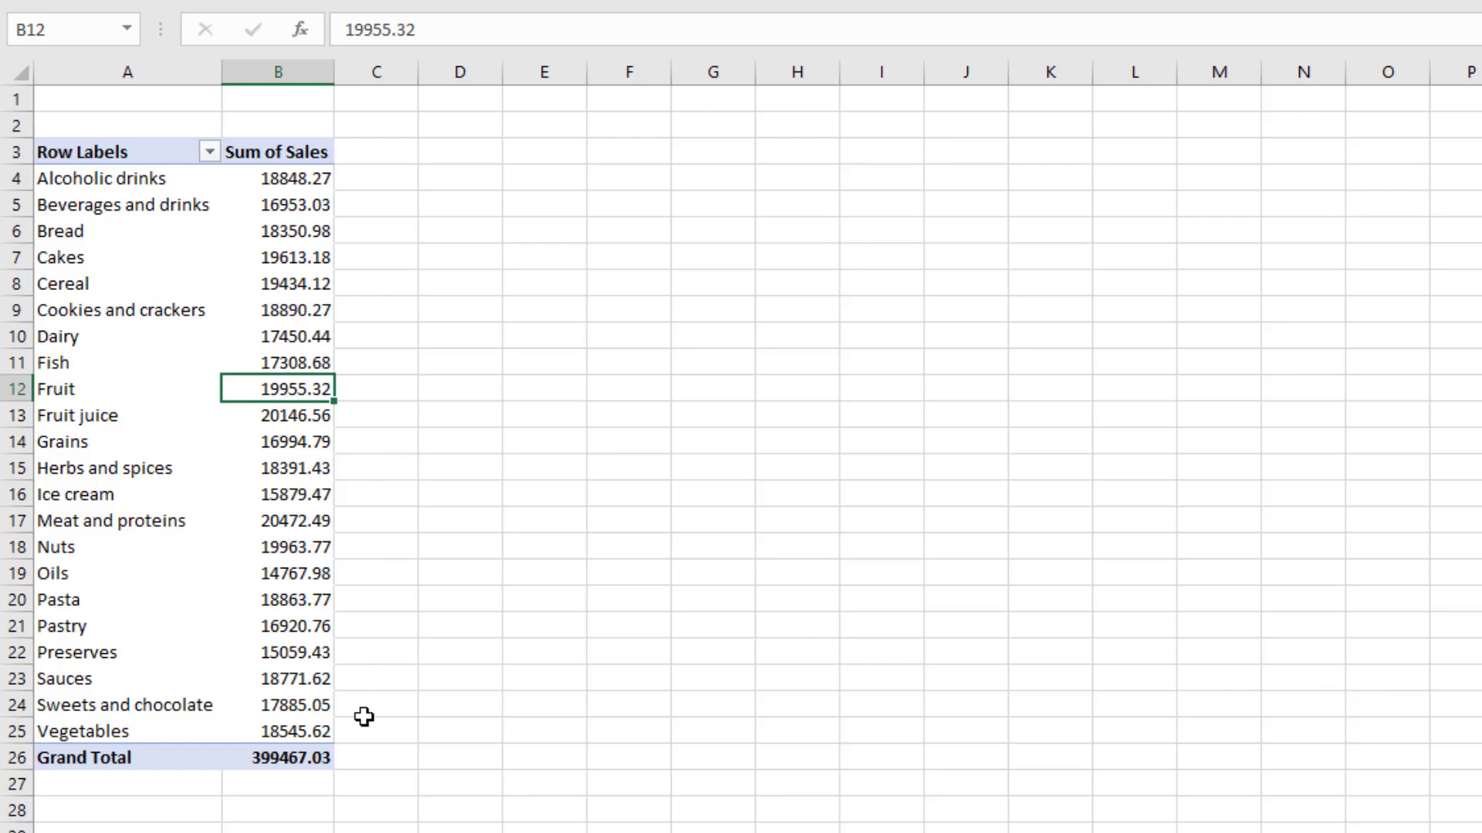
- Format Sum of Sales as Accounting with the £ symbol and 0 decimal places
{"action": "right_click", "coordinate": [306, 467]}
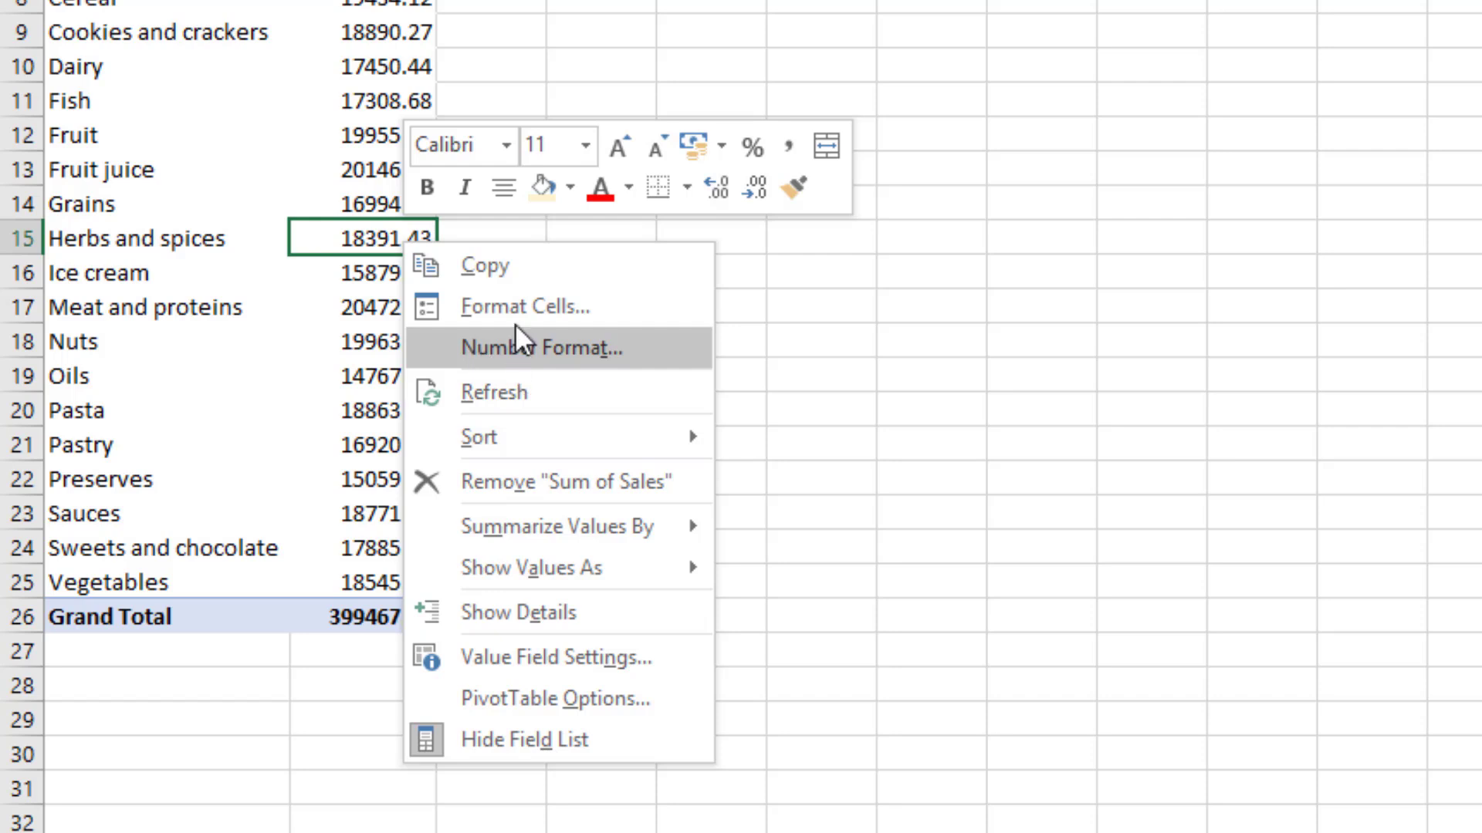
{"action": "left_click", "coordinate": [512, 348]}
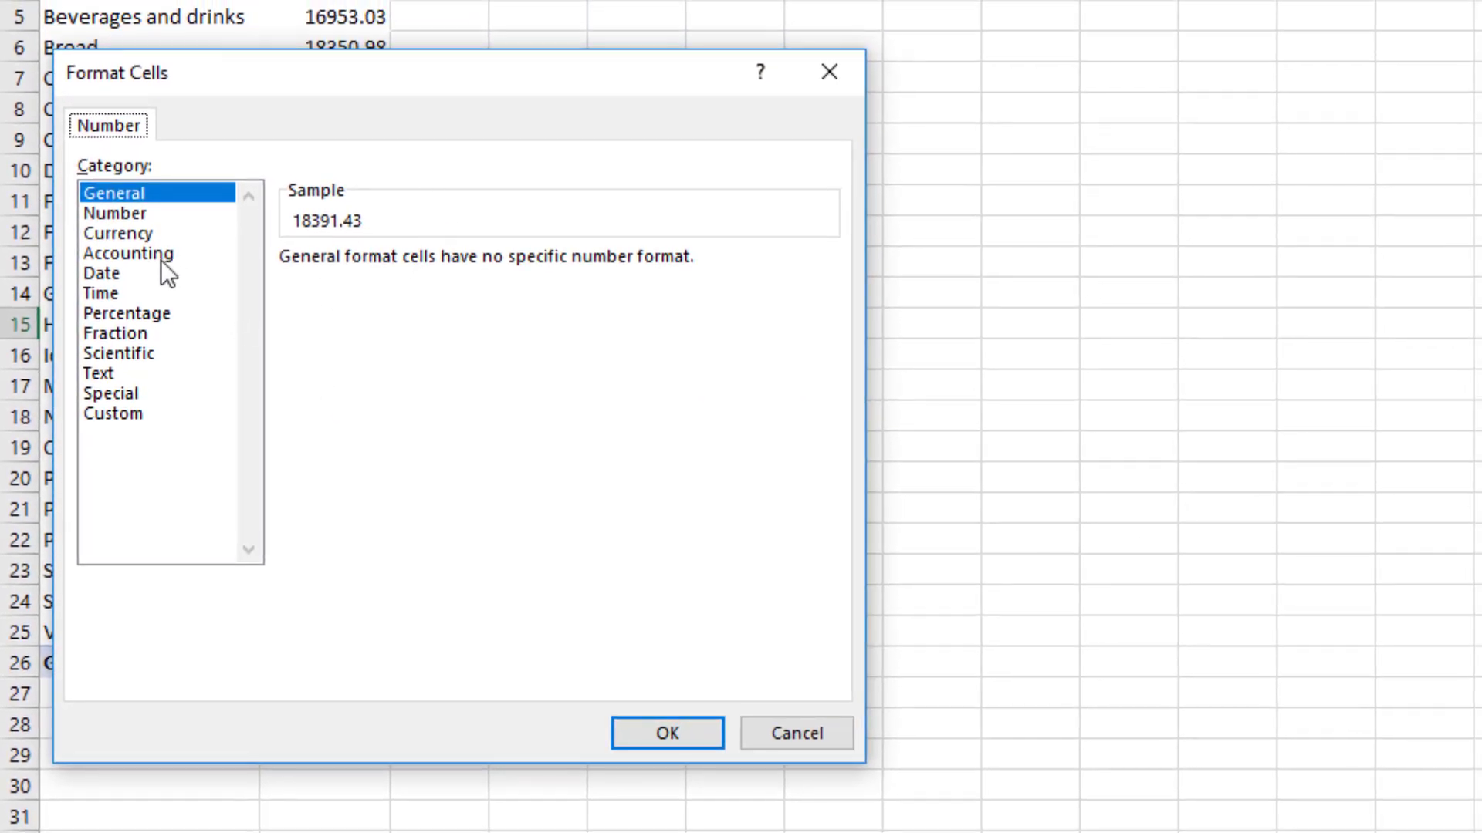
{"action": "left_click", "coordinate": [161, 259]}
{"action": "left_click", "coordinate": [481, 269]}
{"action": "left_click", "coordinate": [482, 268]}
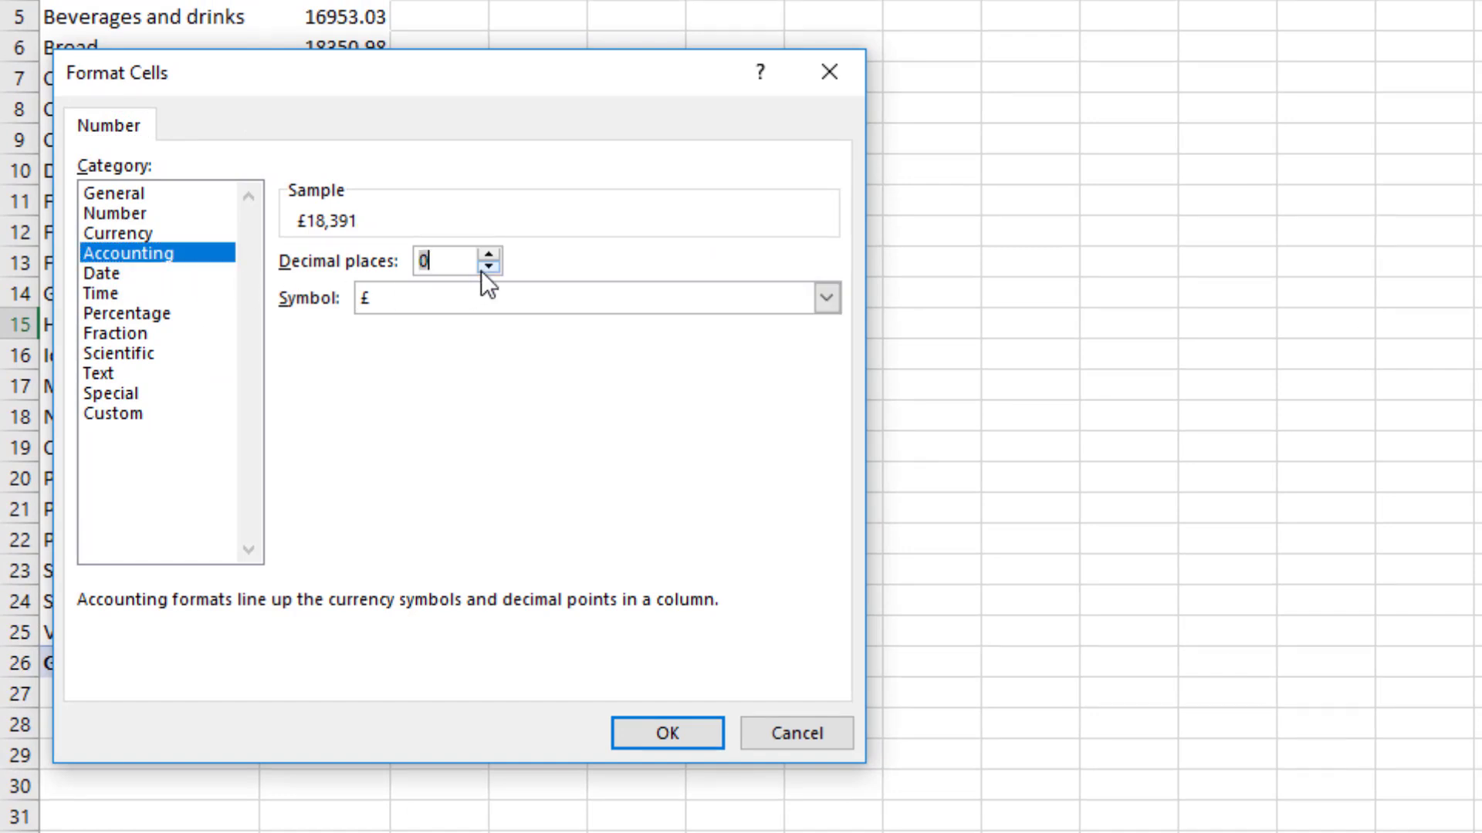
{"action": "left_click", "coordinate": [644, 731]}
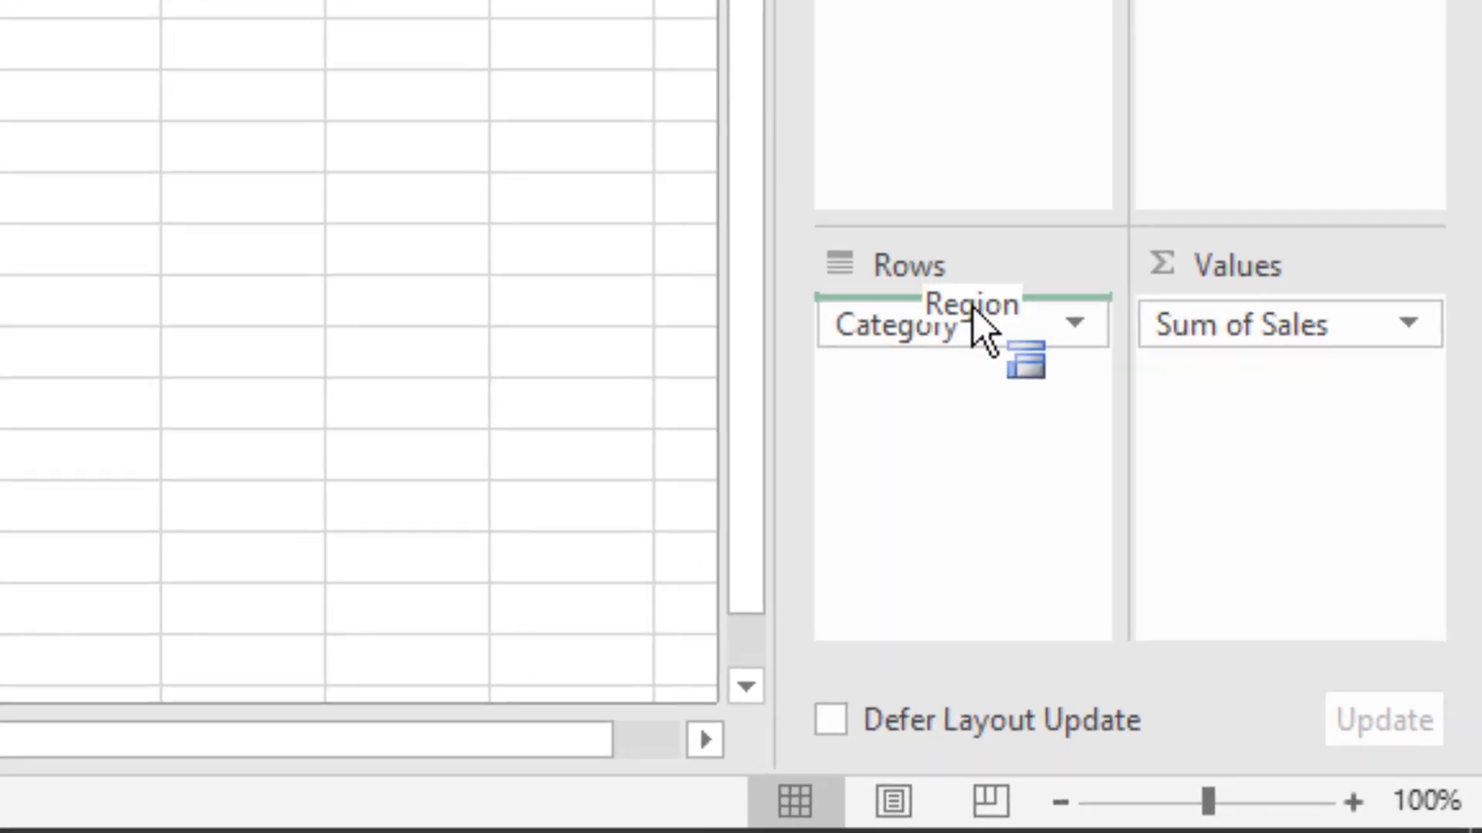
- Add Region to the rows above Category and check regional subtotals like Australia £45,747
{"action": "left_click_drag", "start_coordinate": [974, 308], "coordinate": [1003, 343]}
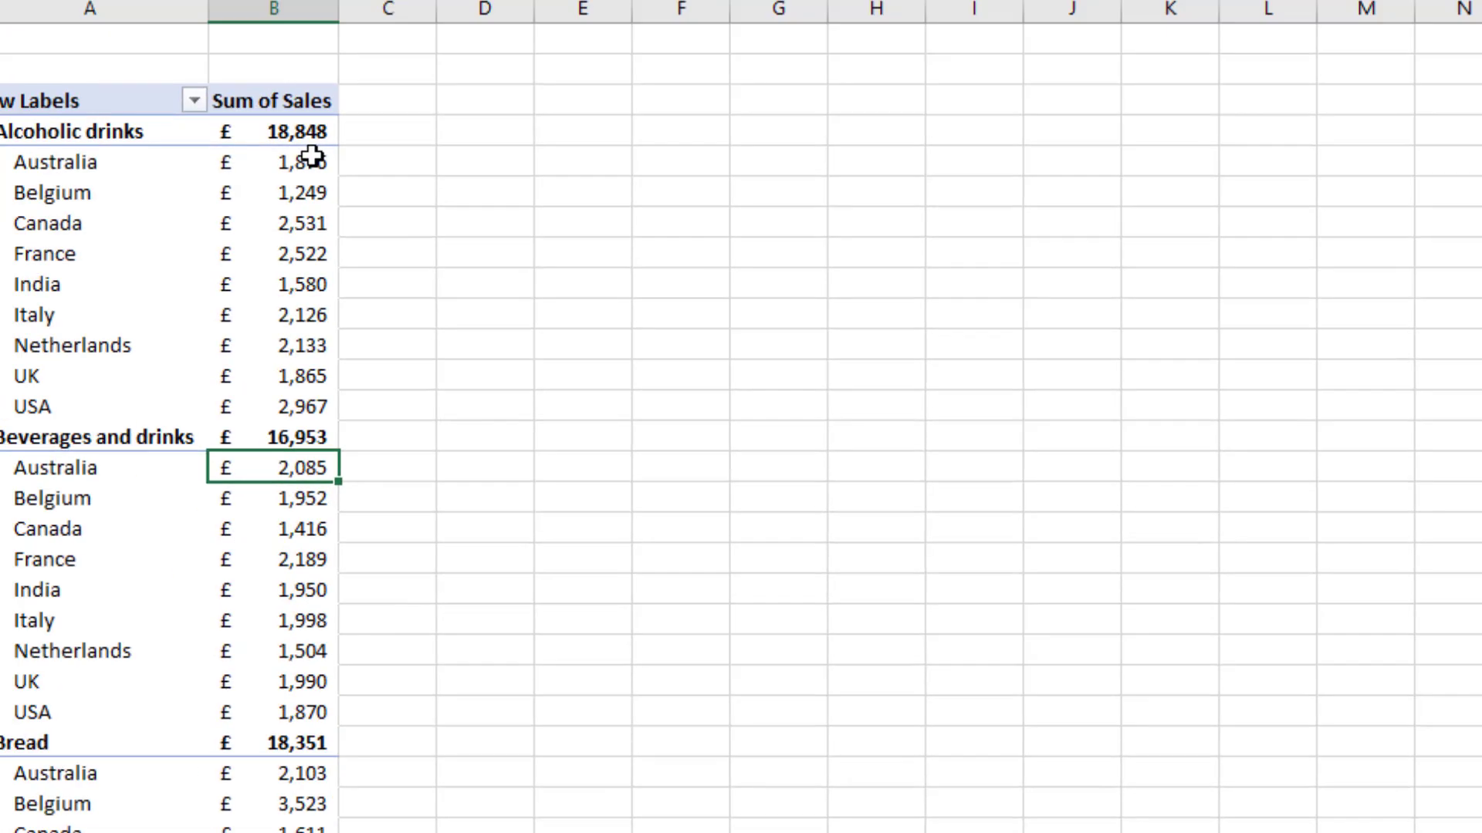
{"action": "left_click", "coordinate": [302, 131]}
{"action": "left_click", "coordinate": [349, 460]}
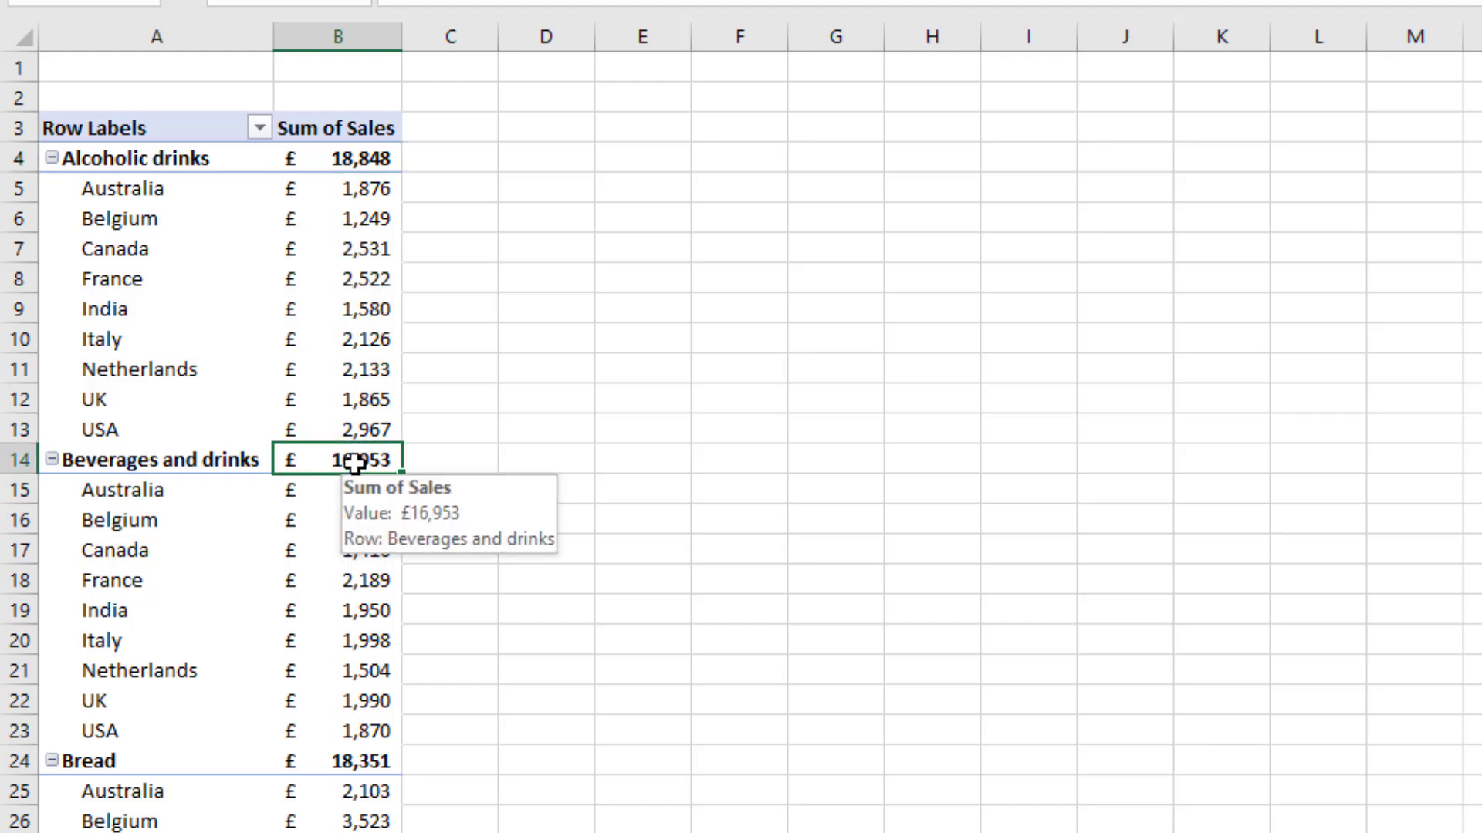
{"action": "left_click", "coordinate": [244, 236]}
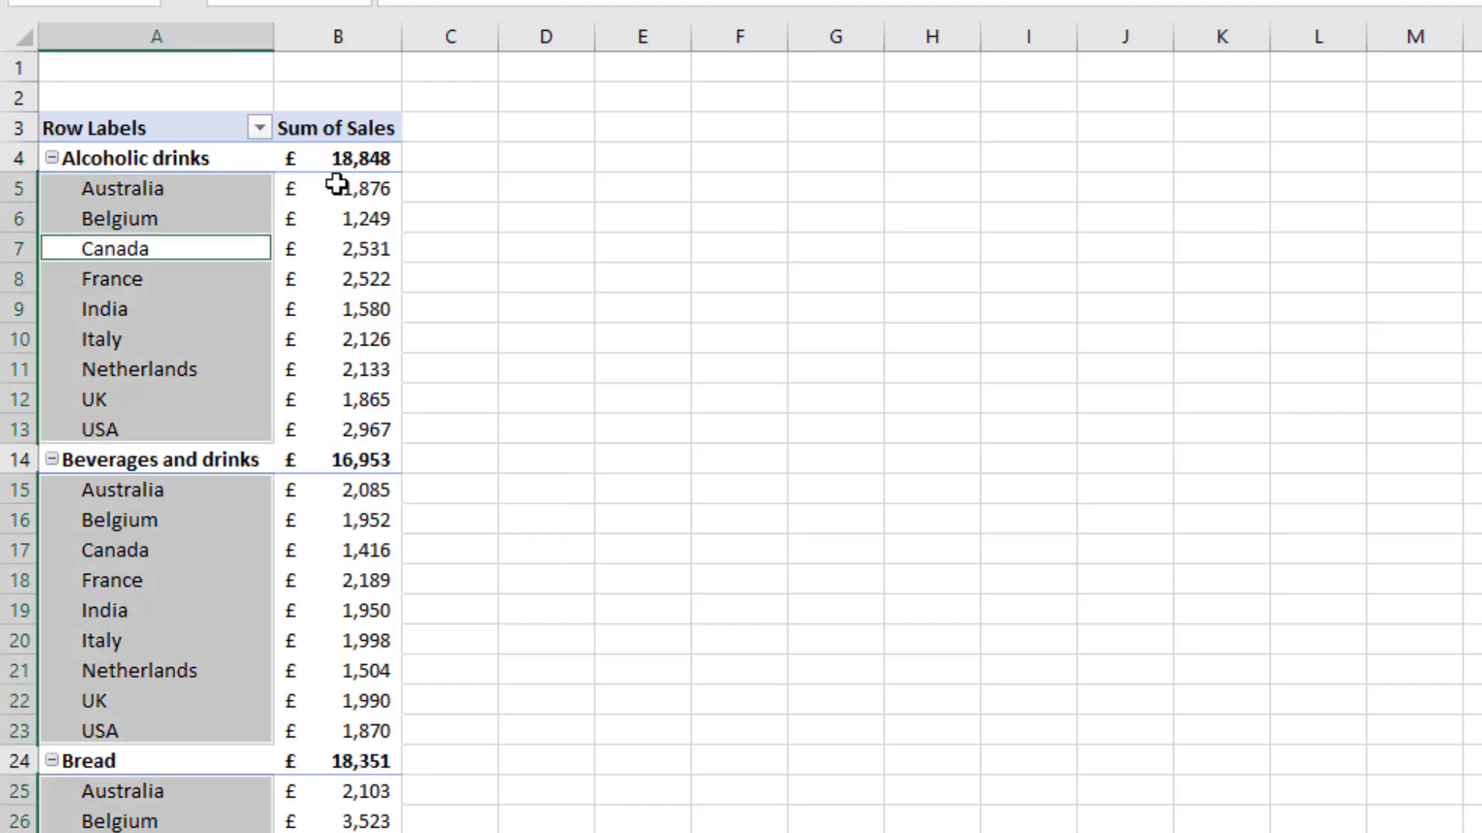
{"action": "left_click", "coordinate": [332, 278]}
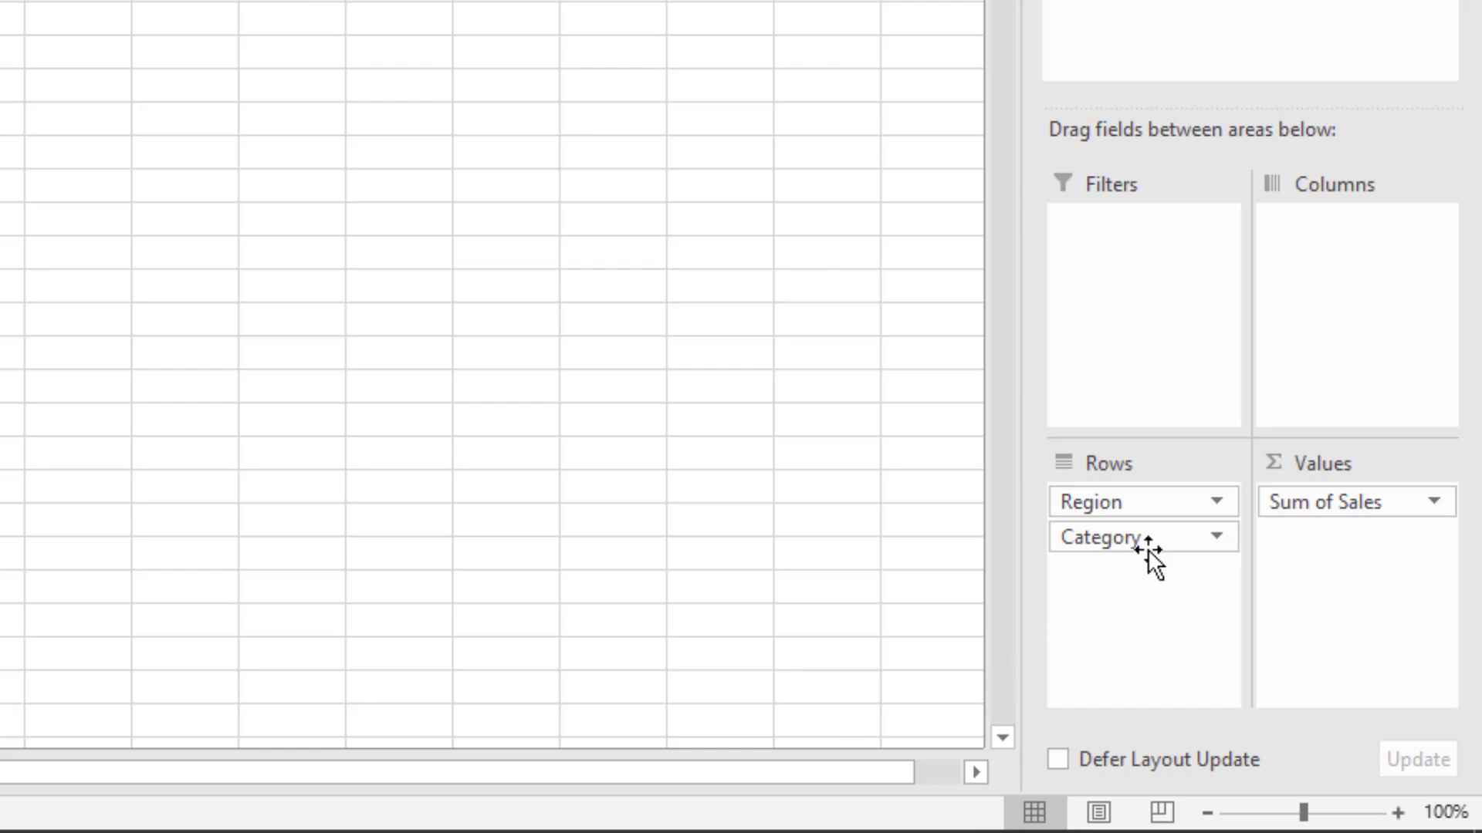
- Move Region into Columns so countries Australia to USA run across, then select Belgium's figures
{"action": "left_click_drag", "start_coordinate": [1131, 506], "coordinate": [1340, 311]}
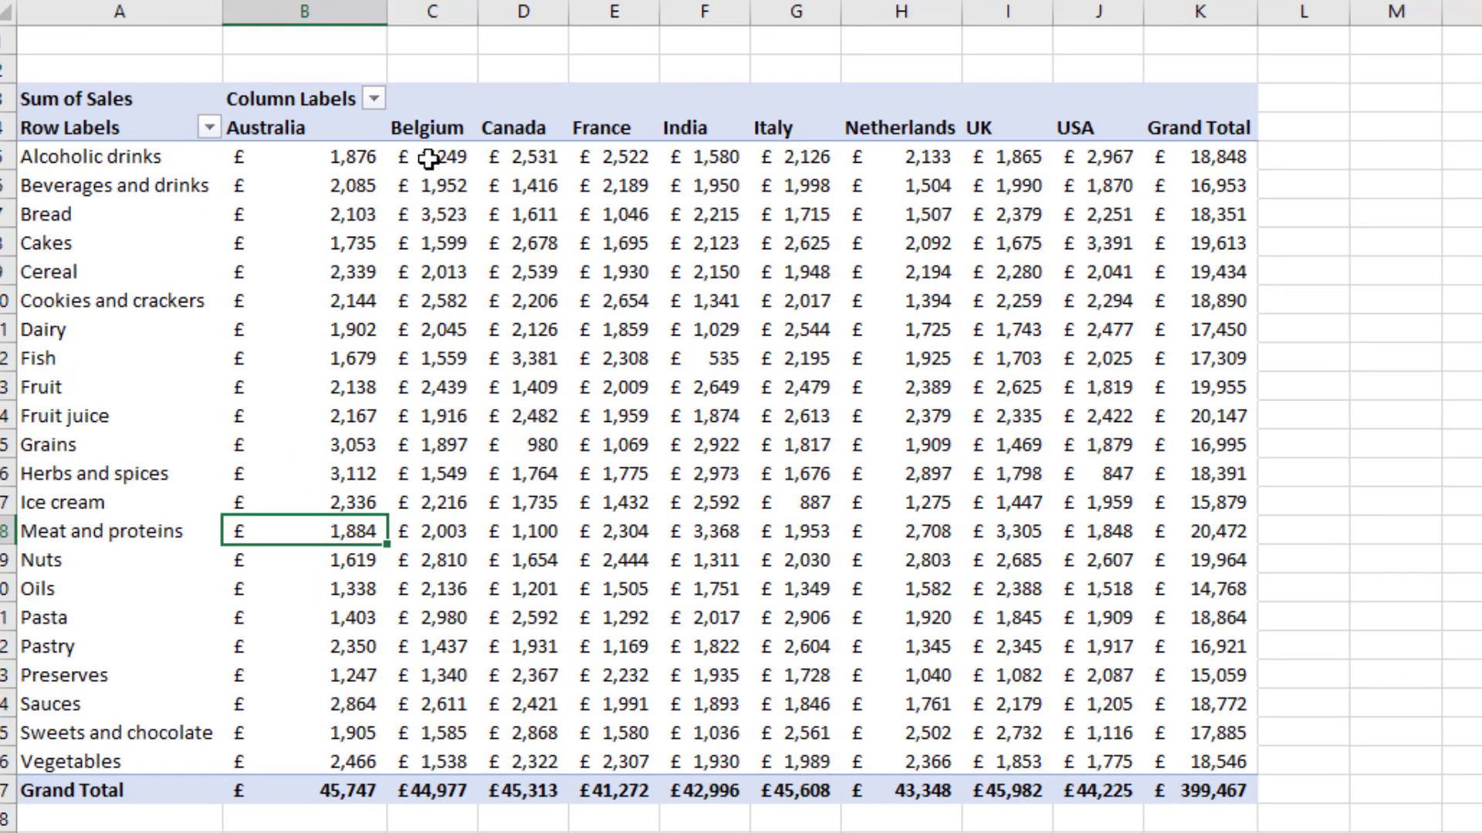
{"action": "left_click_drag", "start_coordinate": [421, 161], "coordinate": [431, 737]}
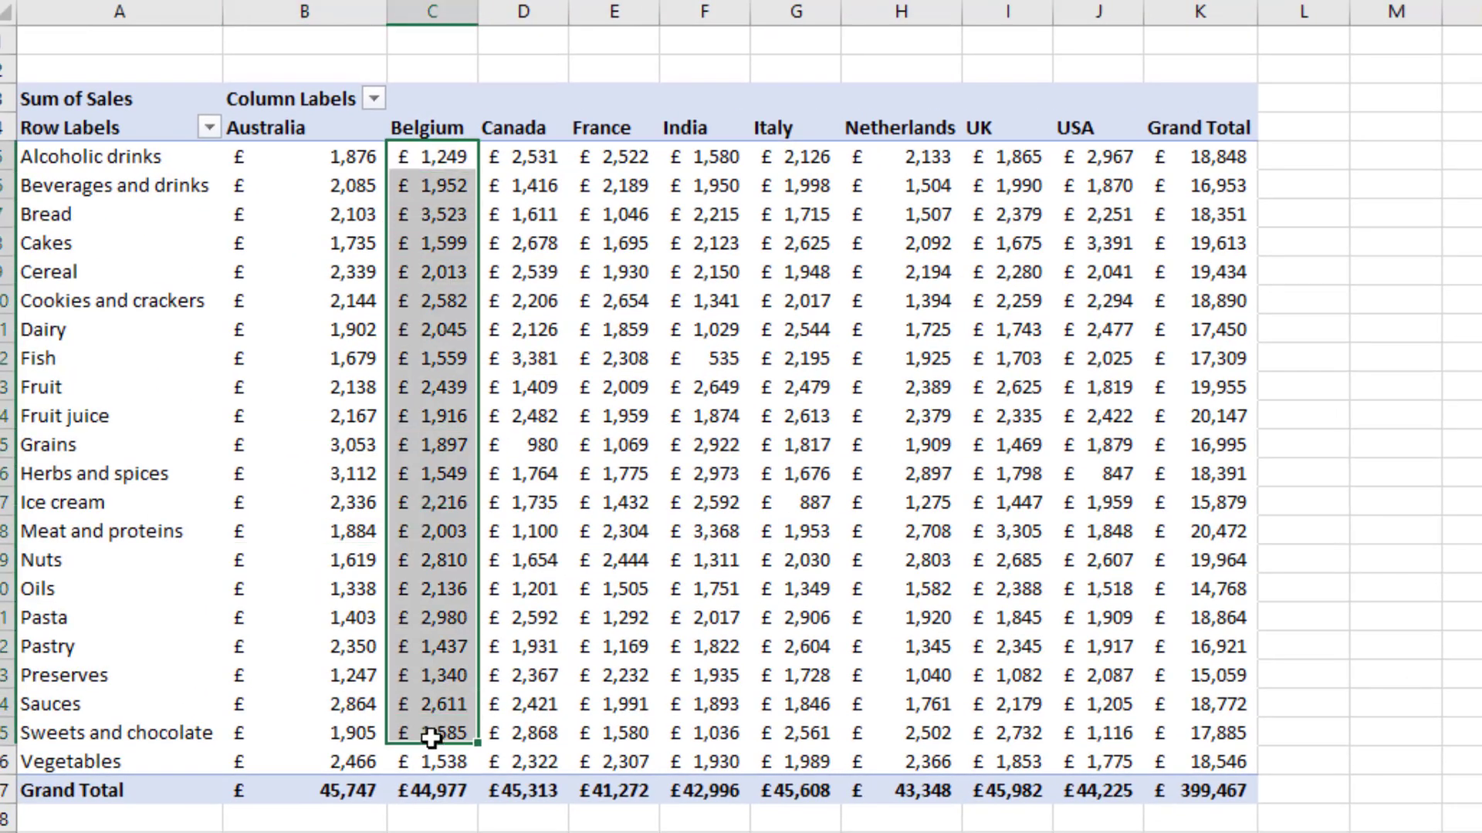
{"action": "left_click", "coordinate": [134, 472]}
{"action": "left_click_drag", "start_coordinate": [286, 472], "coordinate": [1026, 472]}
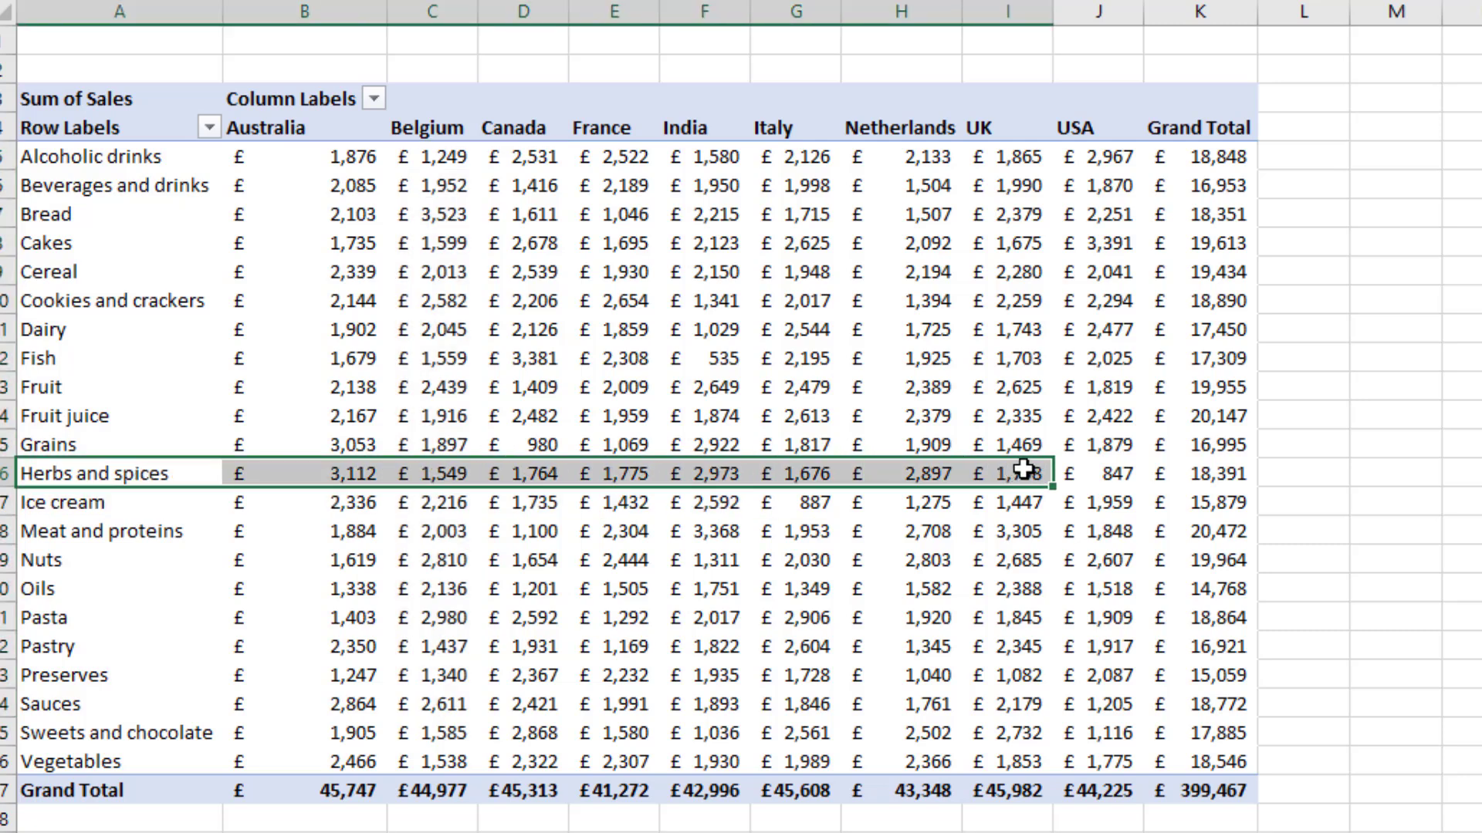
{"action": "left_click", "coordinate": [585, 376]}
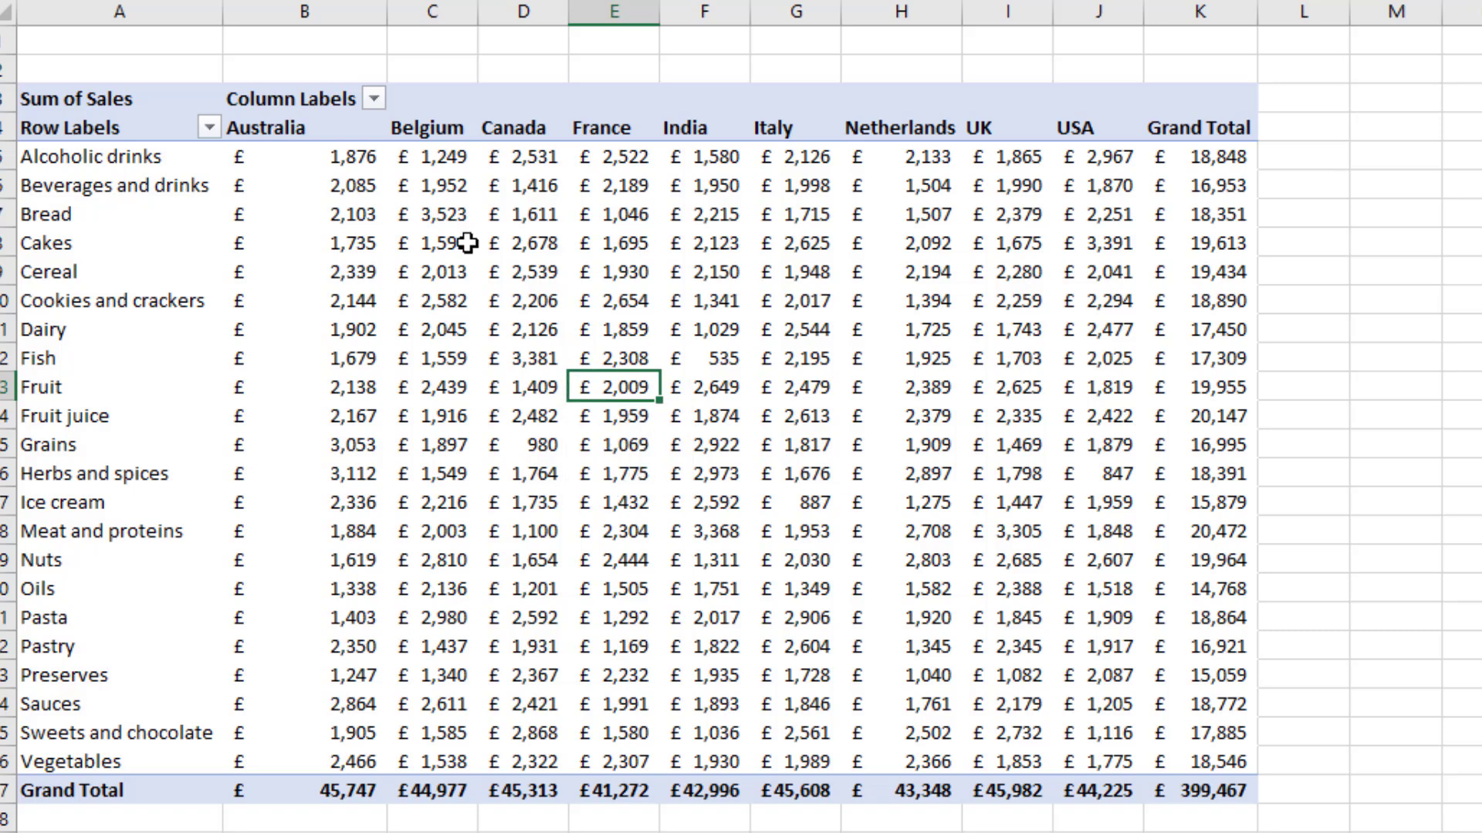
{"action": "left_click", "coordinate": [363, 158]}
{"action": "left_click", "coordinate": [448, 157]}
{"action": "left_click", "coordinate": [557, 158]}
{"action": "left_click", "coordinate": [624, 158]}
{"action": "mouse_move", "coordinate": [639, 318]}
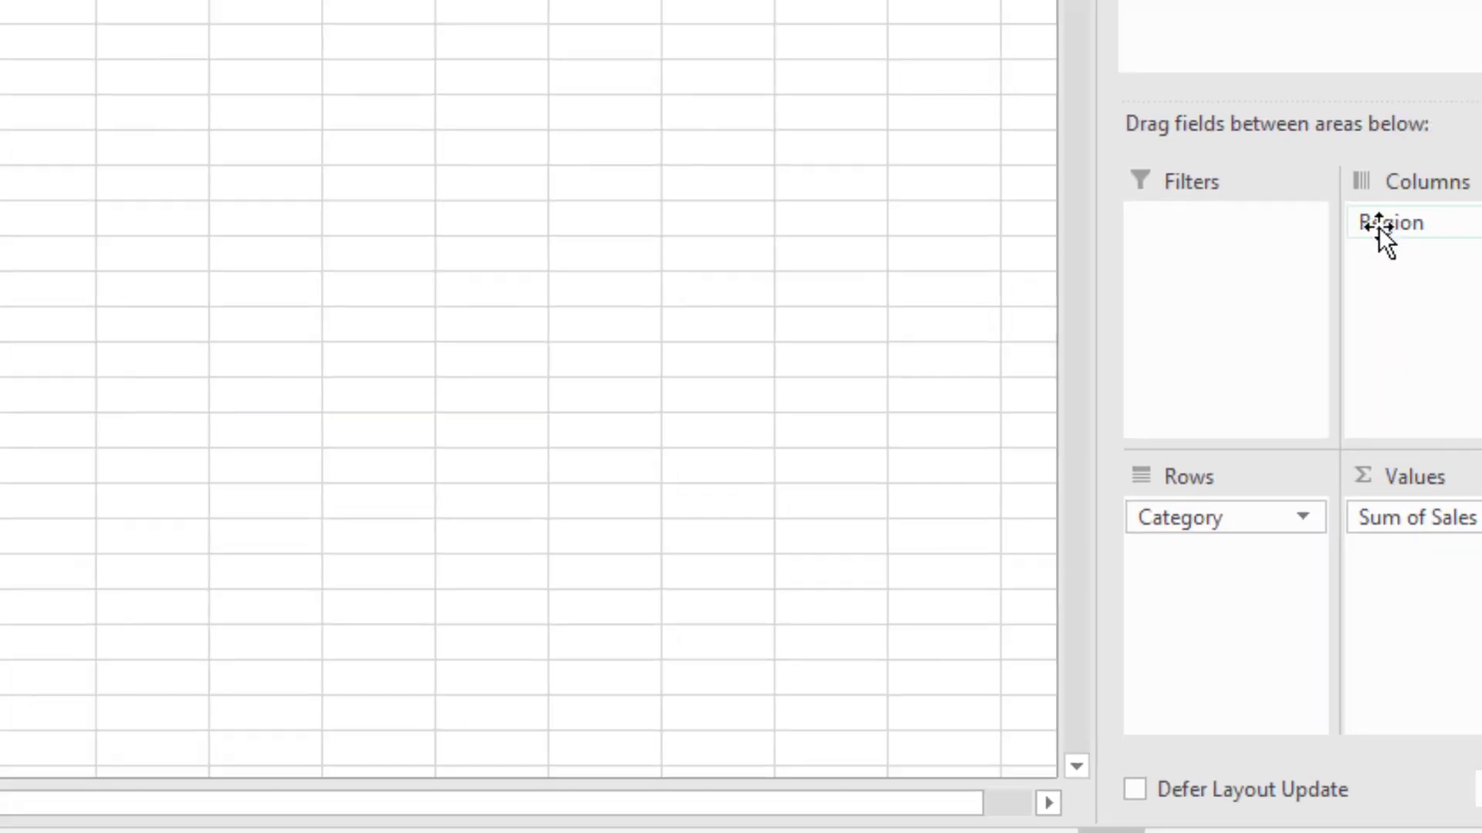
- Drag Region from Columns back into Rows, placed above Category
{"action": "left_click_drag", "start_coordinate": [1382, 231], "coordinate": [1100, 461]}
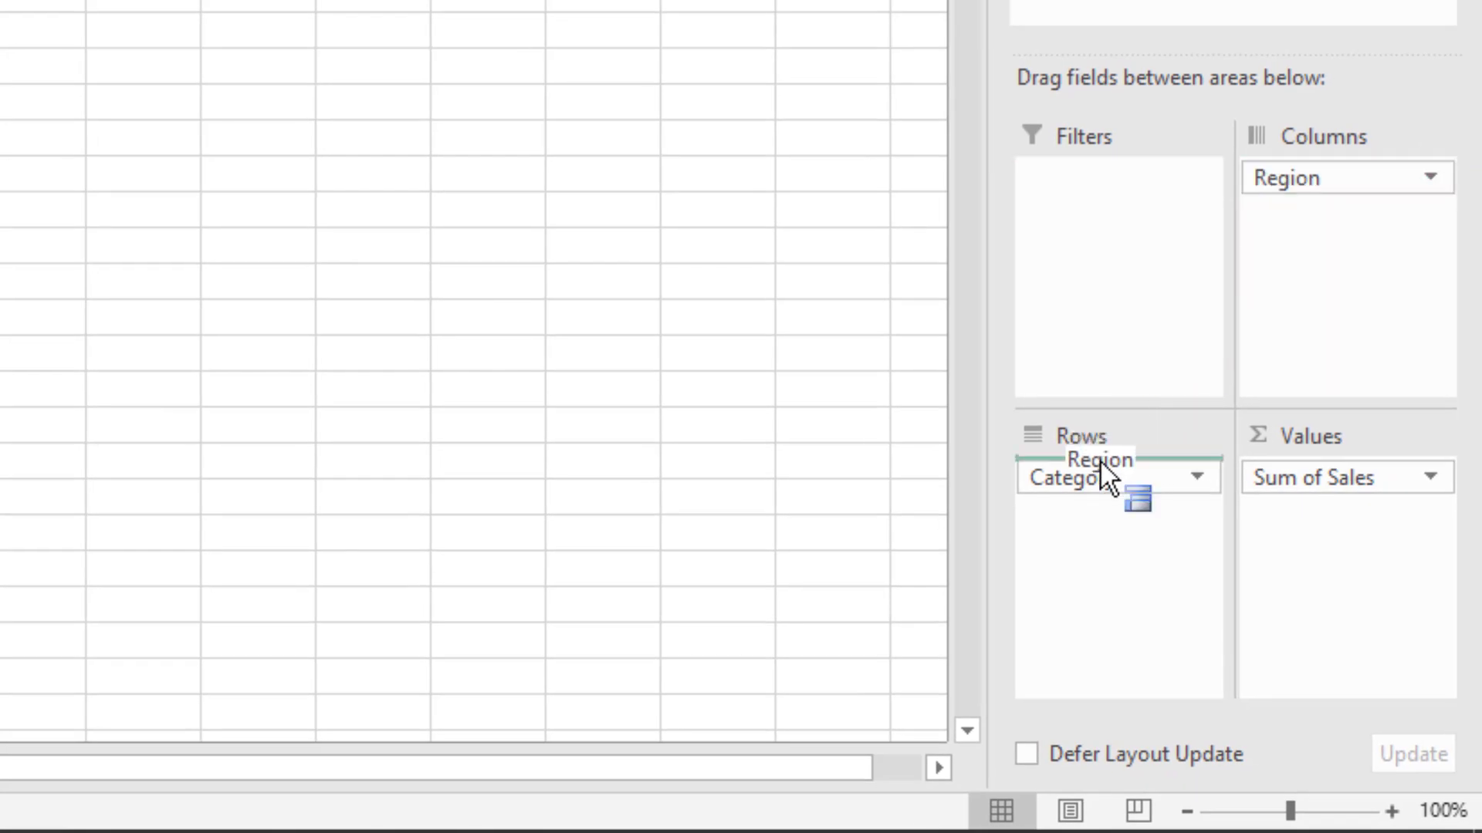
{"action": "left_click_drag", "start_coordinate": [1101, 462], "coordinate": [1100, 460]}
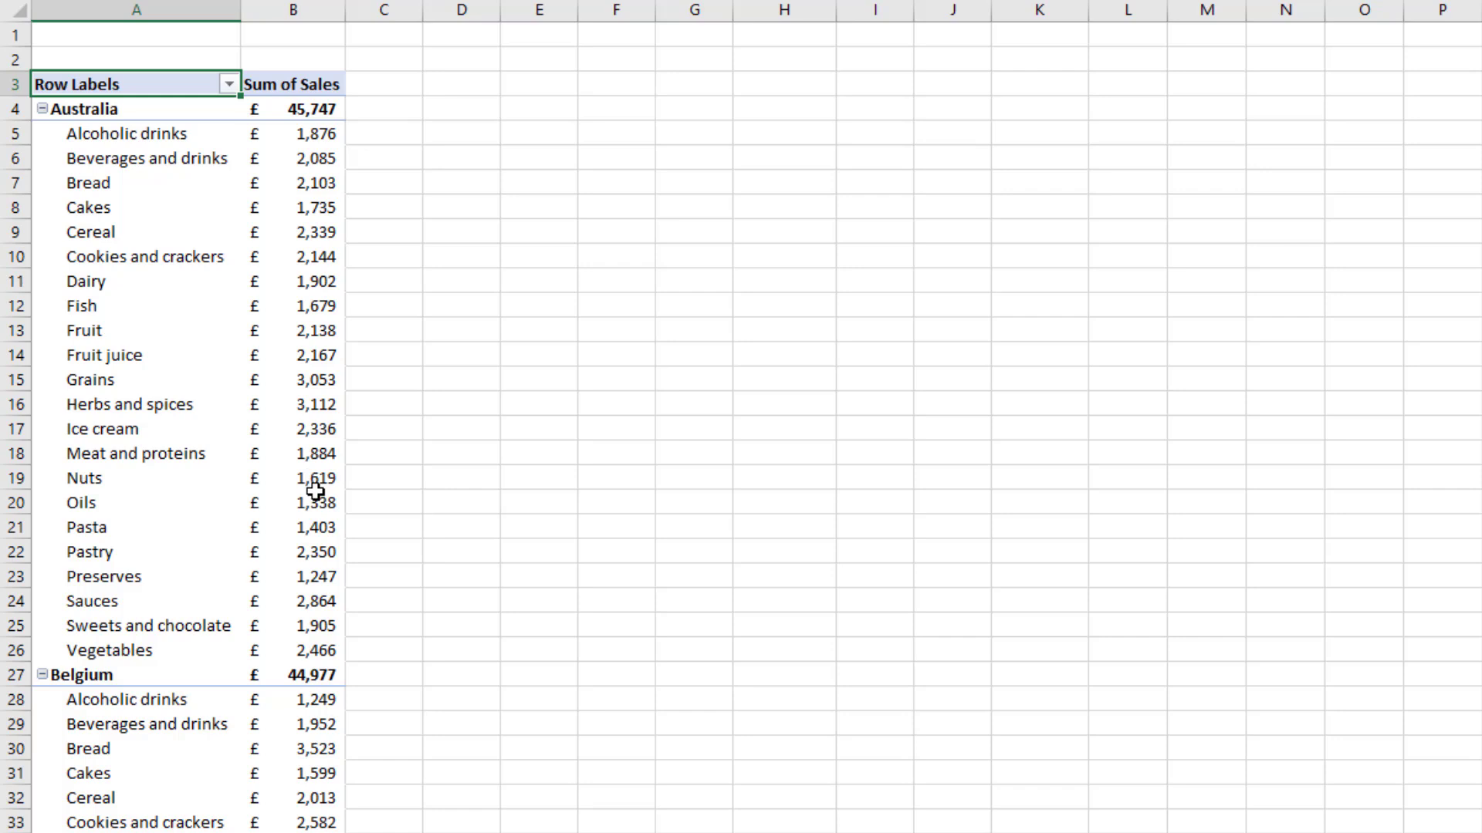
{"action": "mouse_move", "coordinate": [314, 492]}
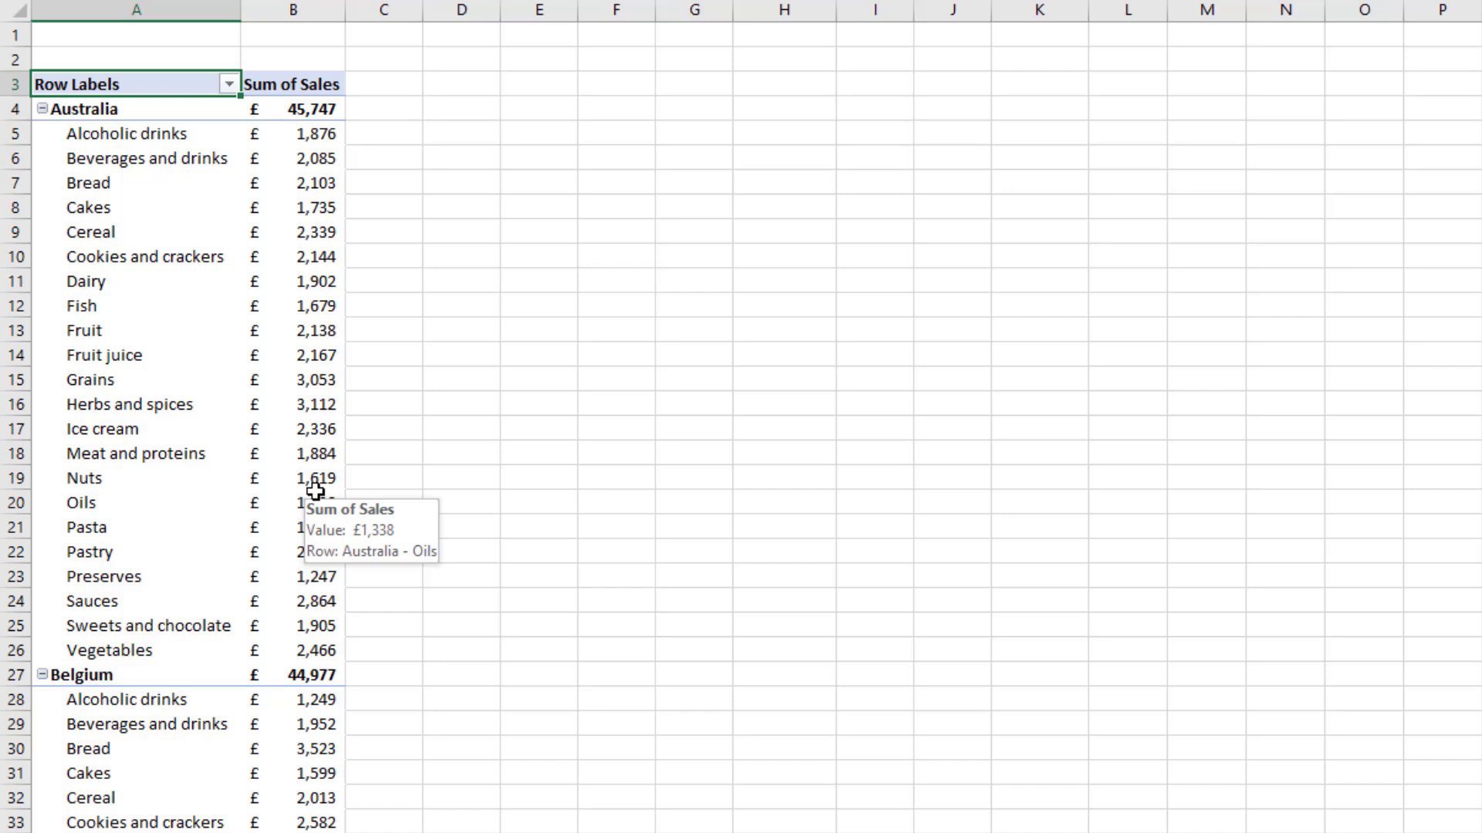
{"action": "left_click_drag", "start_coordinate": [143, 132], "coordinate": [149, 628]}
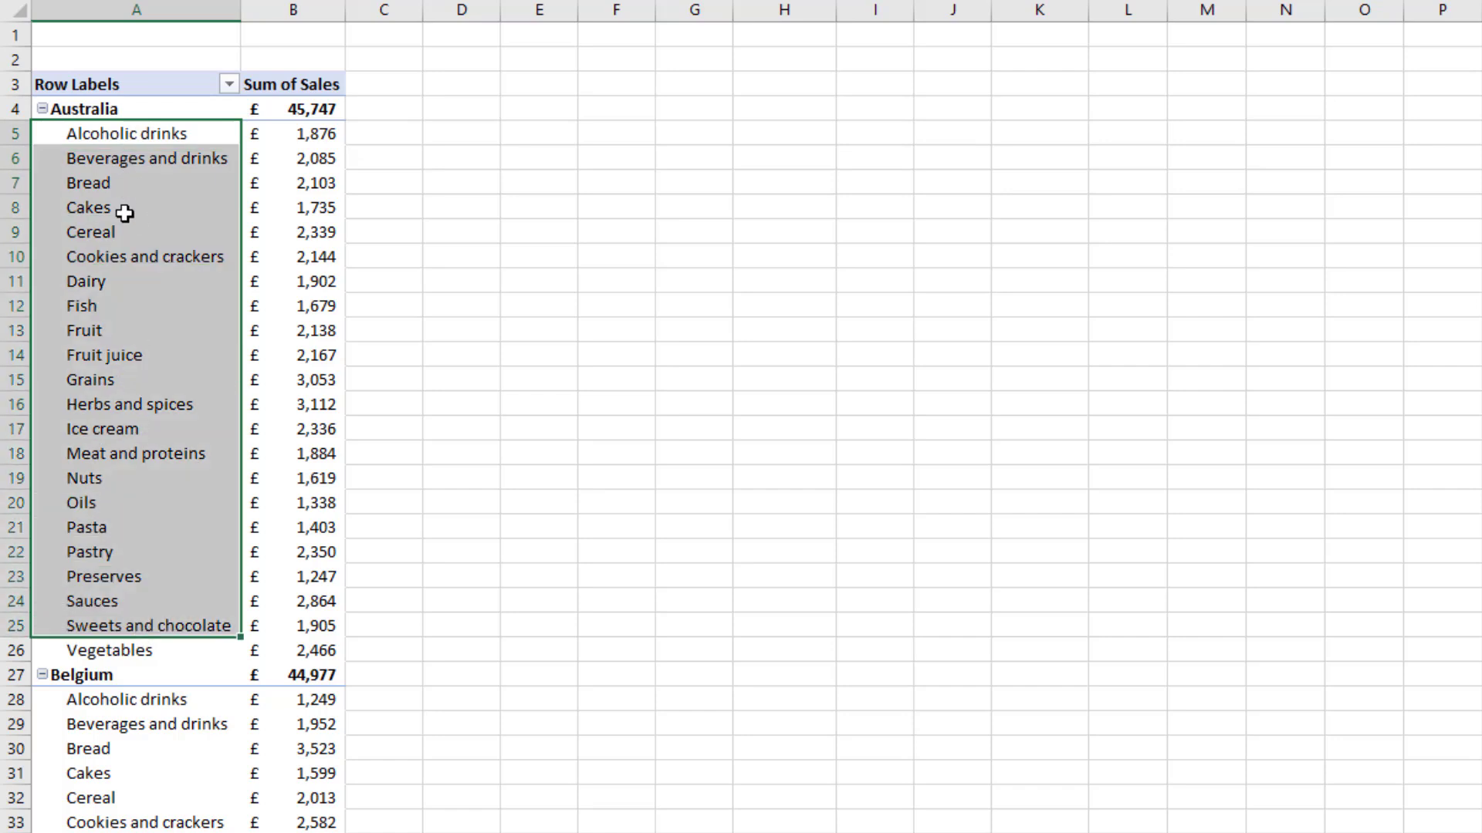
{"action": "left_click", "coordinate": [124, 263]}
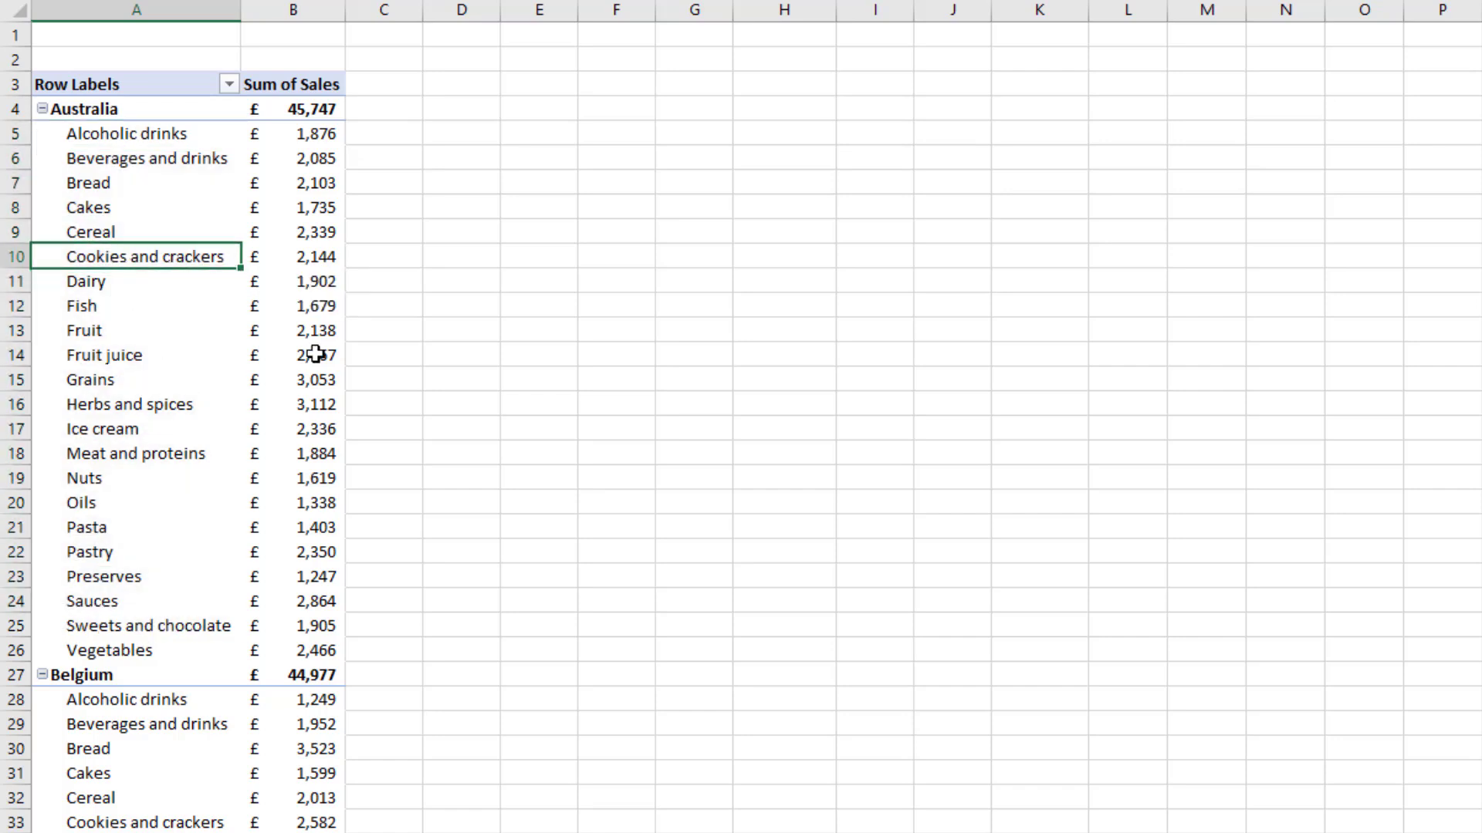
- Sort each country's categories Largest to Smallest, so Australia starts with Herbs and spices £3,112
{"action": "right_click", "coordinate": [306, 212]}
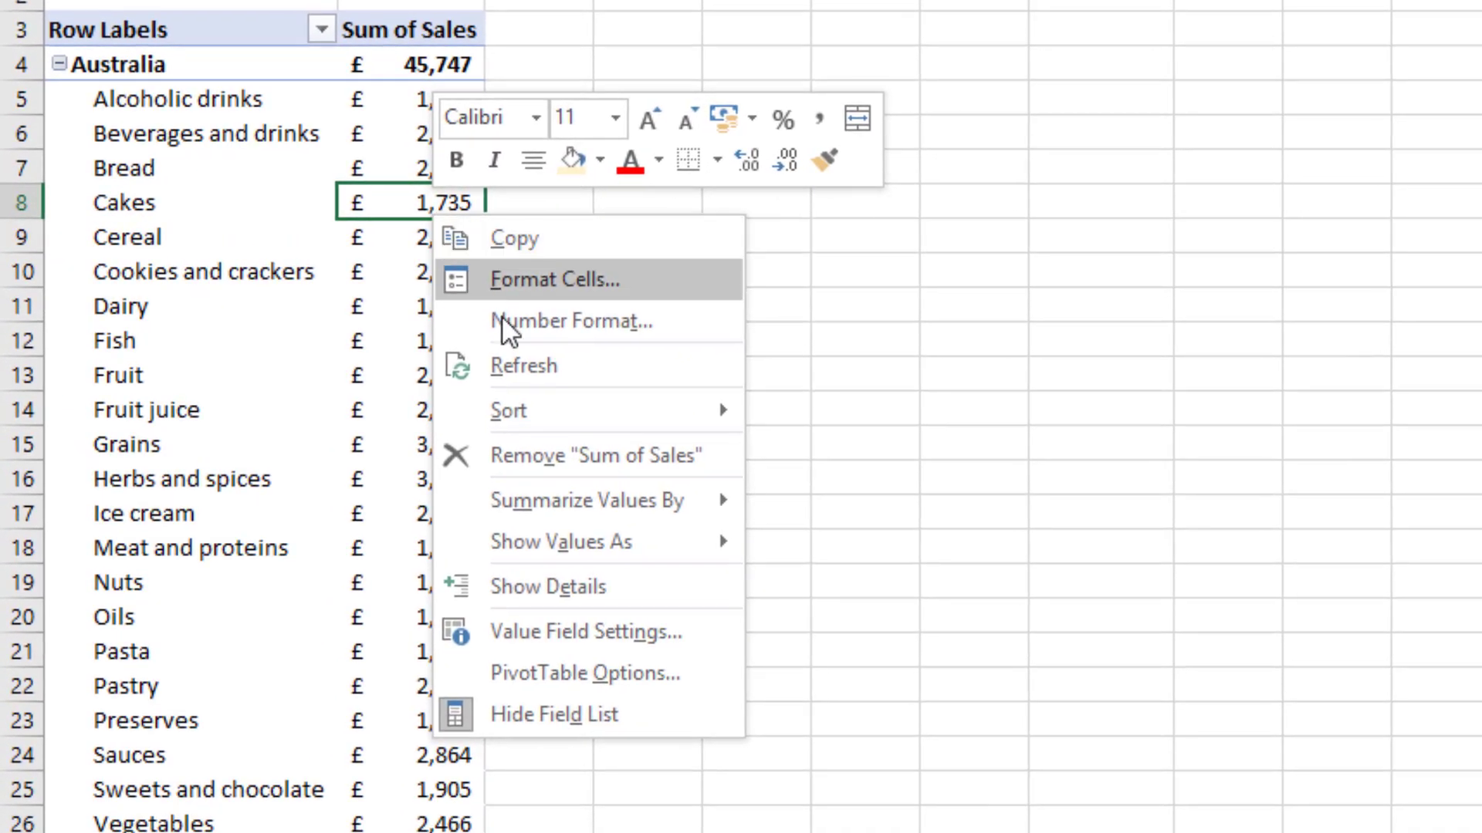
{"action": "mouse_move", "coordinate": [539, 414]}
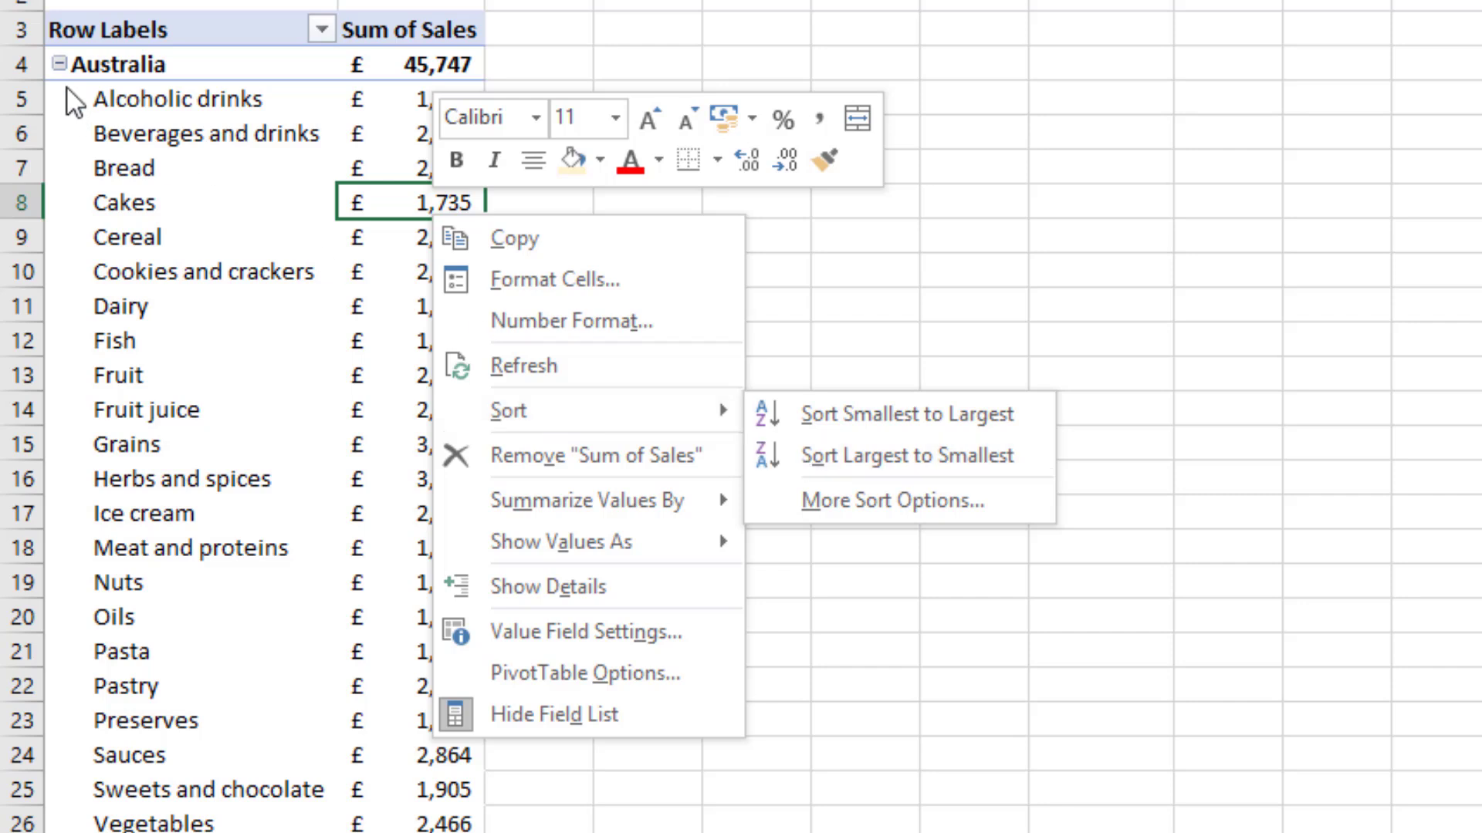
{"action": "mouse_move", "coordinate": [672, 413]}
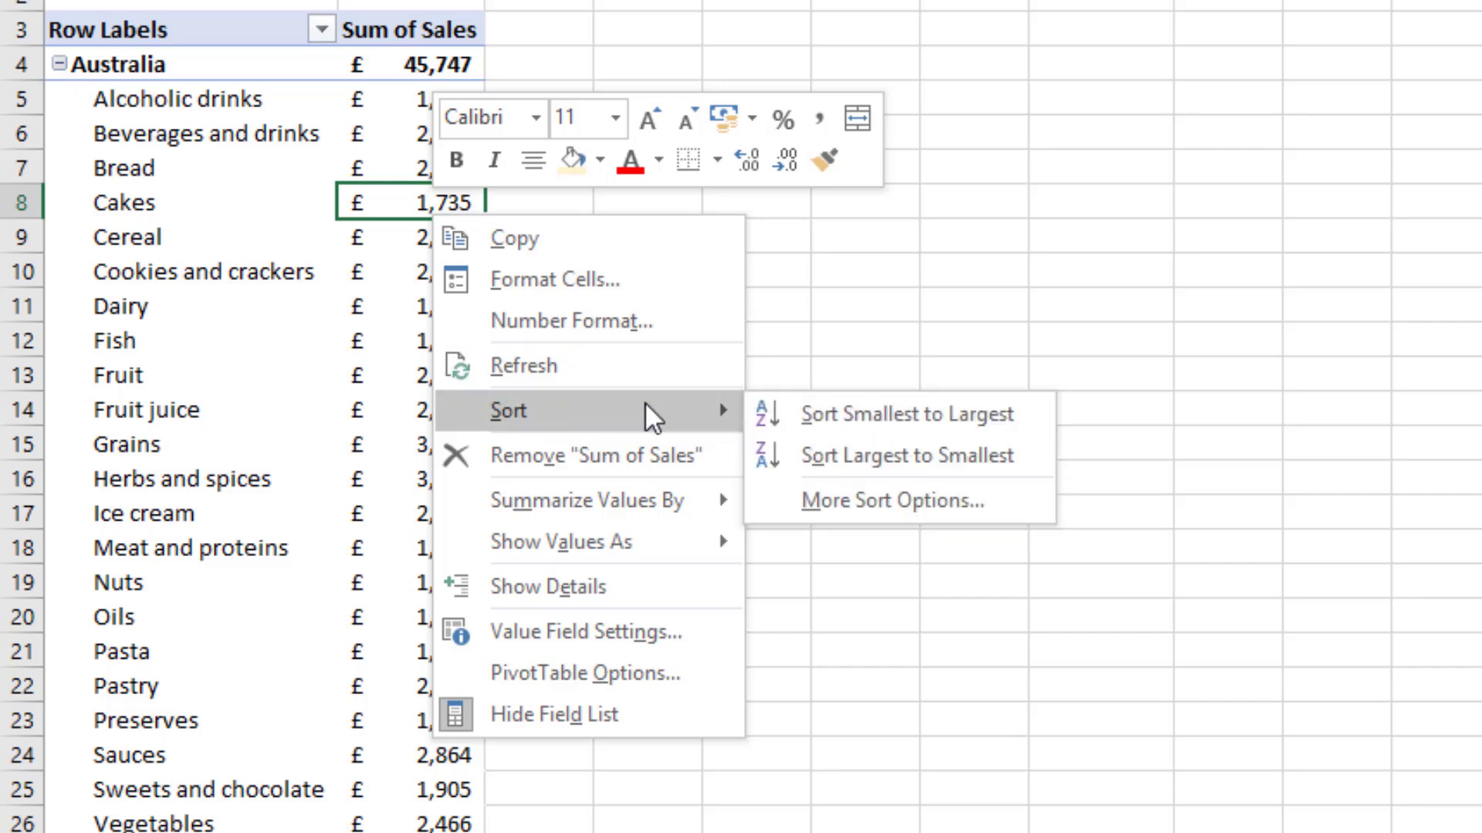
{"action": "left_click", "coordinate": [865, 478]}
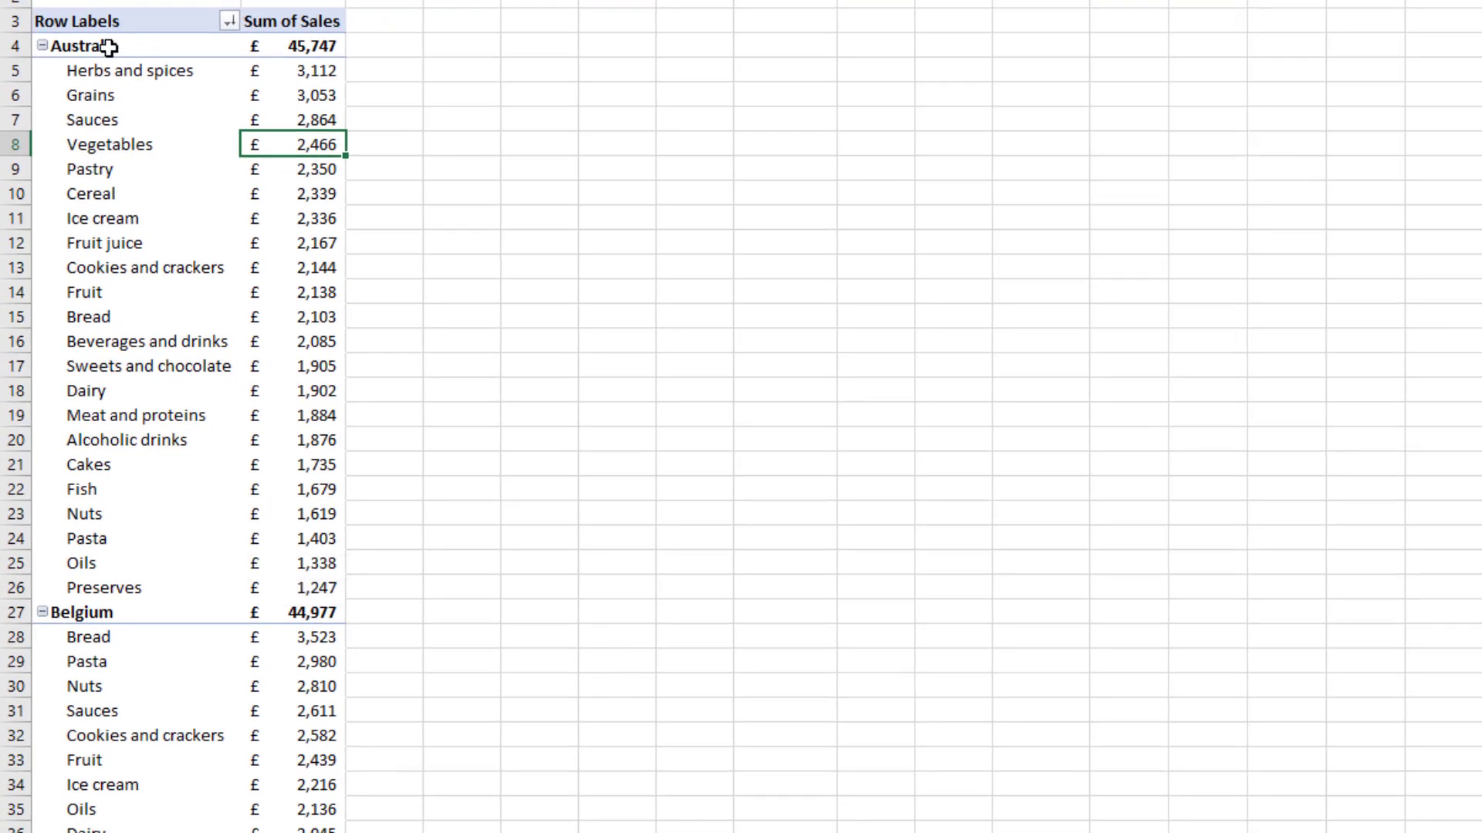
{"action": "left_click_drag", "start_coordinate": [108, 46], "coordinate": [268, 48]}
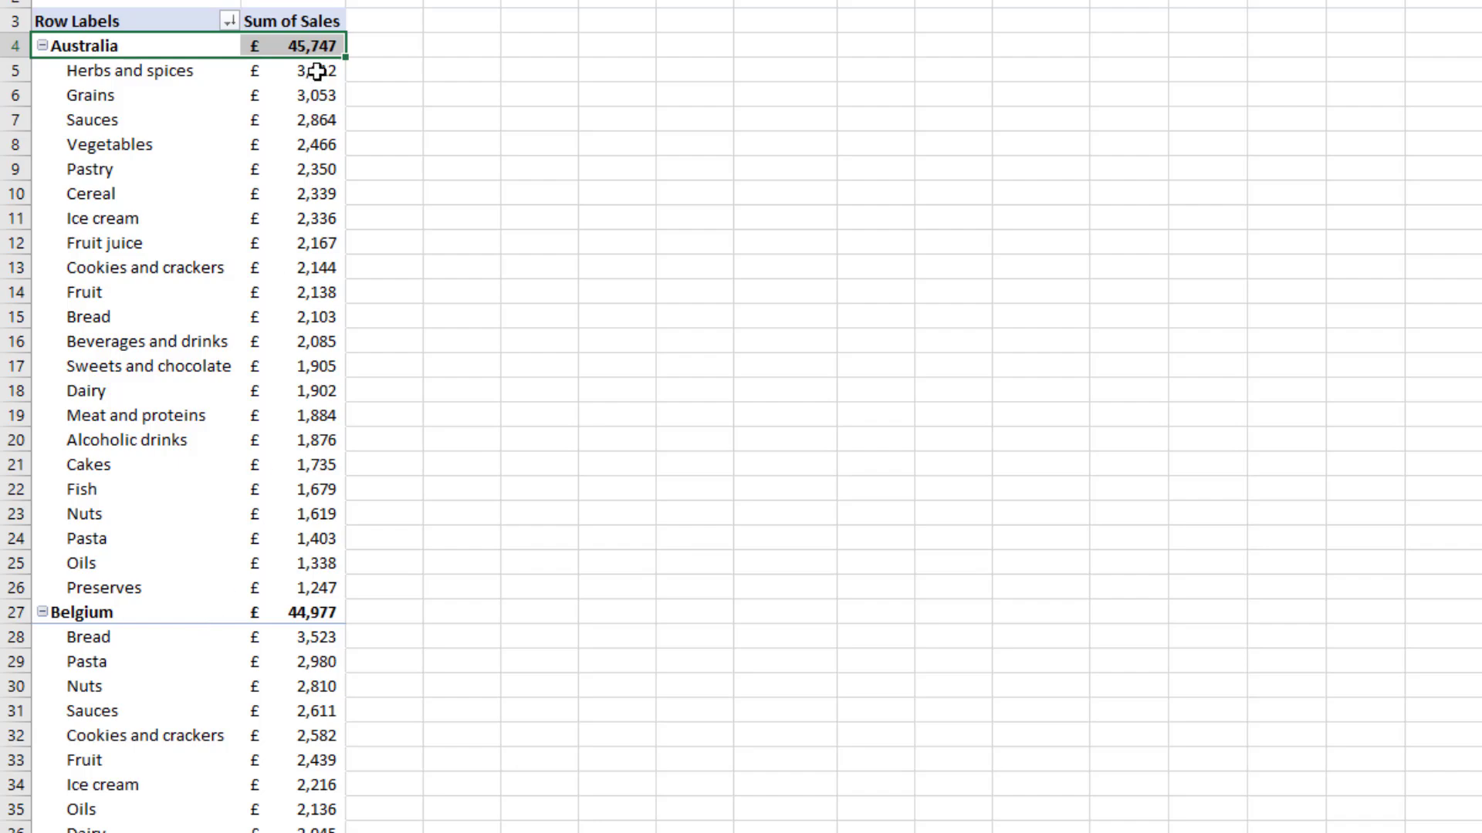
{"action": "left_click", "coordinate": [209, 415]}
{"action": "scroll", "coordinate": [209, 417], "scroll_direction": "down", "scroll_amount": 3}
{"action": "scroll", "coordinate": [321, 509], "scroll_direction": "down", "scroll_amount": 10}
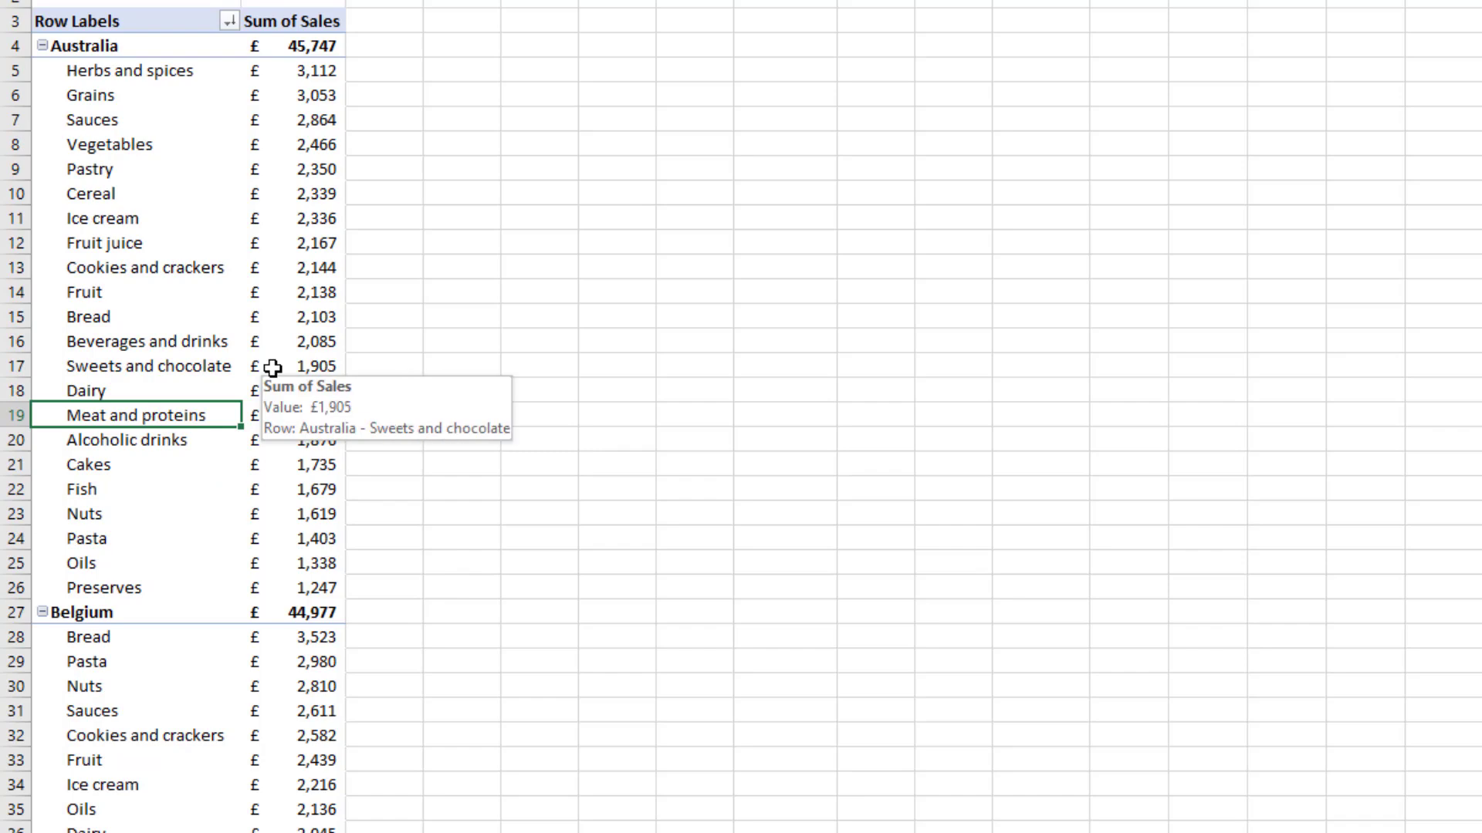
- Sort the countries by total sales, largest first, with UK £45,982 ahead of Australia £45,747
{"action": "right_click", "coordinate": [321, 614]}
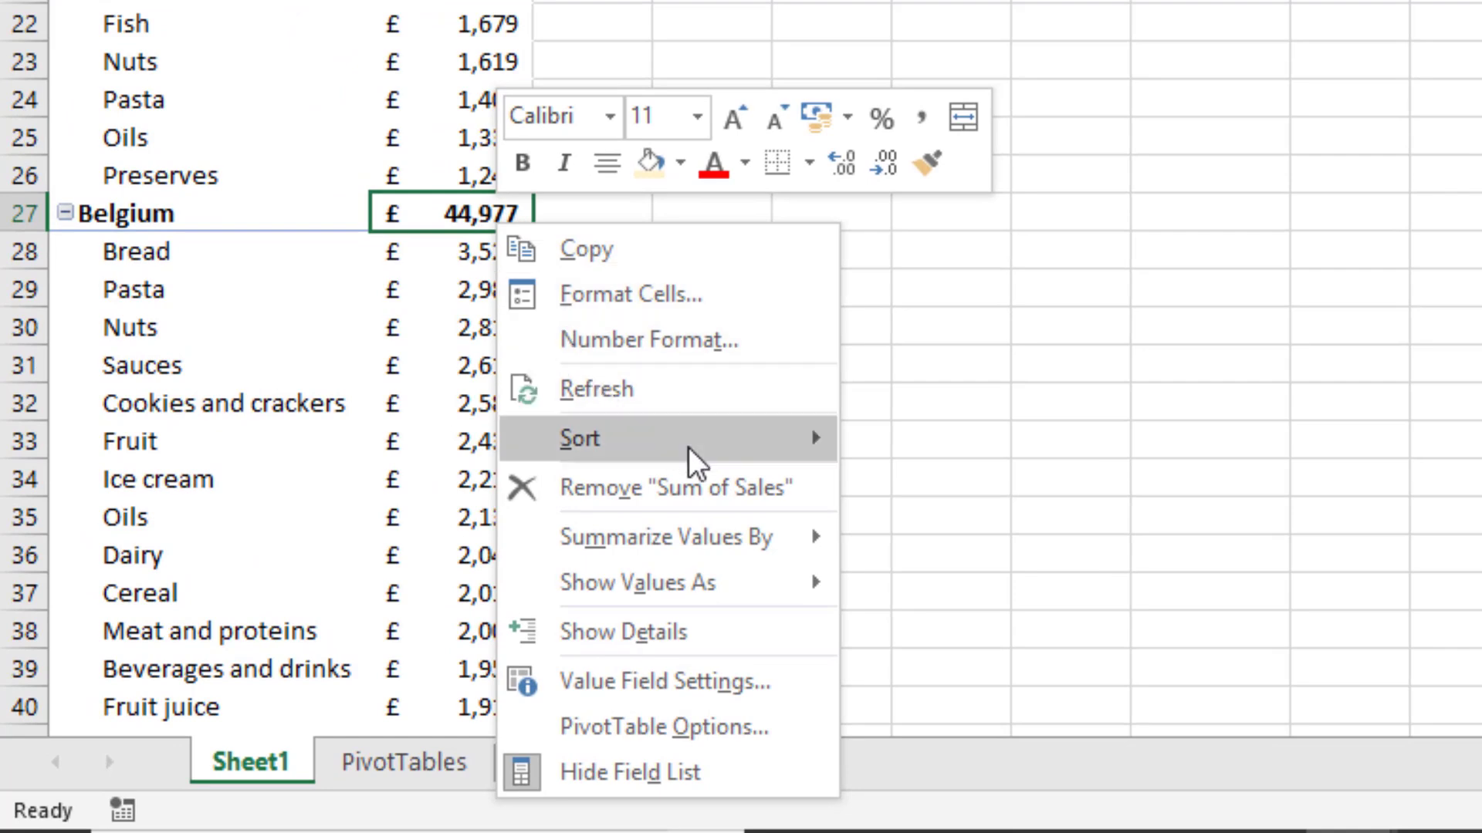
{"action": "mouse_move", "coordinate": [695, 463]}
{"action": "left_click", "coordinate": [916, 479]}
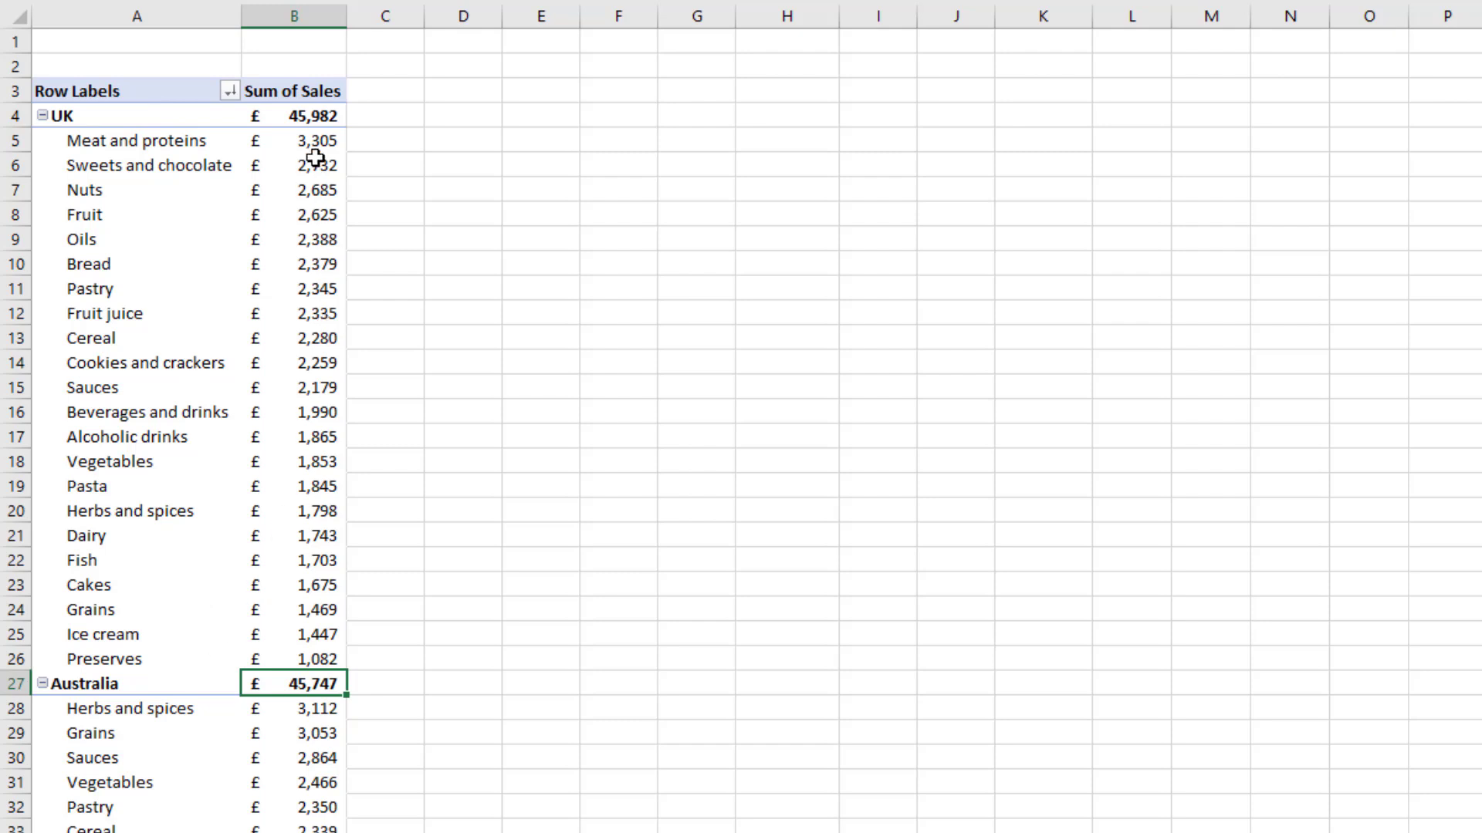
{"action": "left_click_drag", "start_coordinate": [317, 142], "coordinate": [324, 344]}
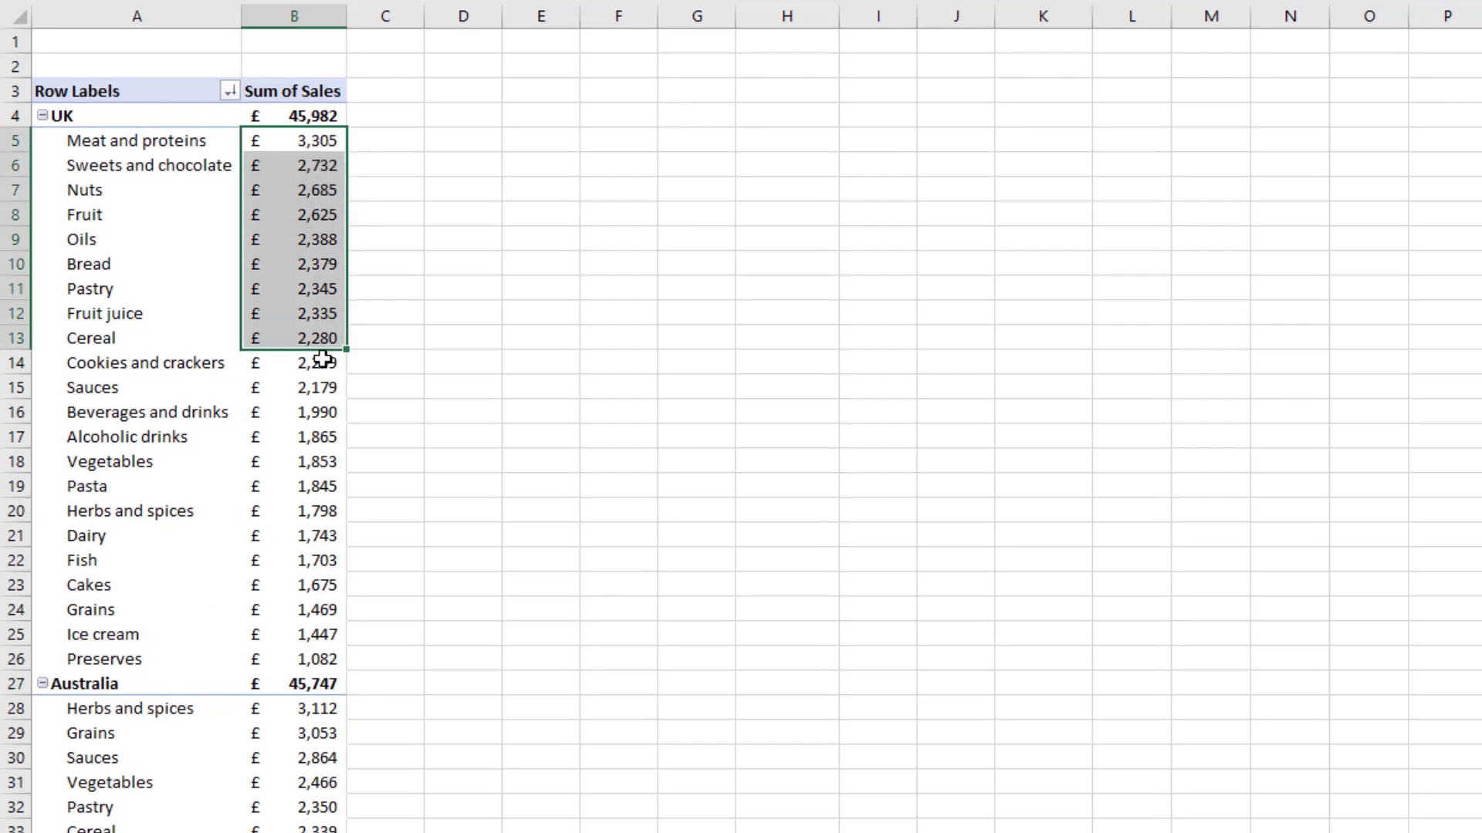
{"action": "left_click", "coordinate": [191, 444]}
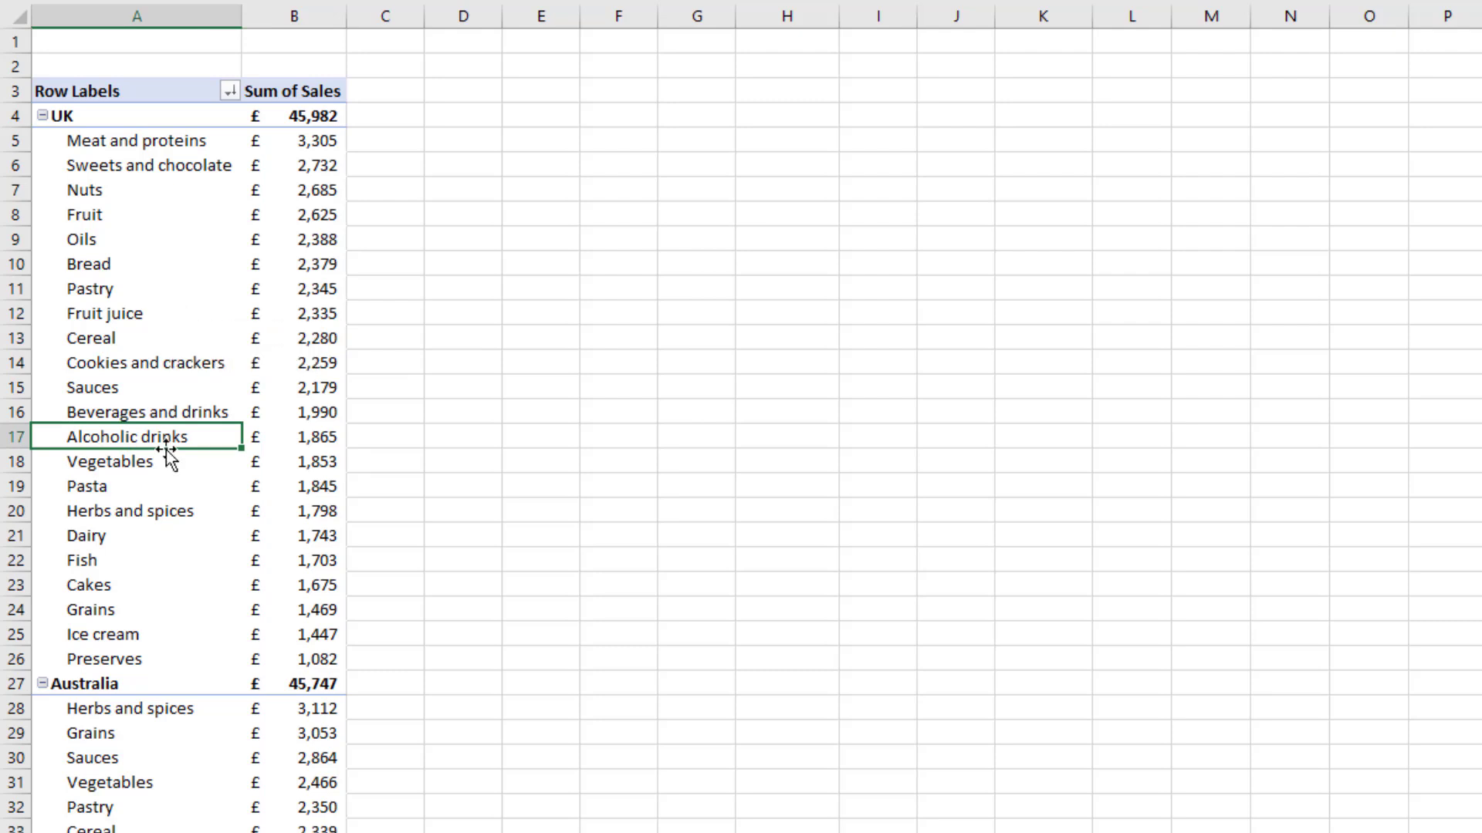
- Sort the country labels A to Z so Australia comes first again
{"action": "right_click", "coordinate": [128, 684]}
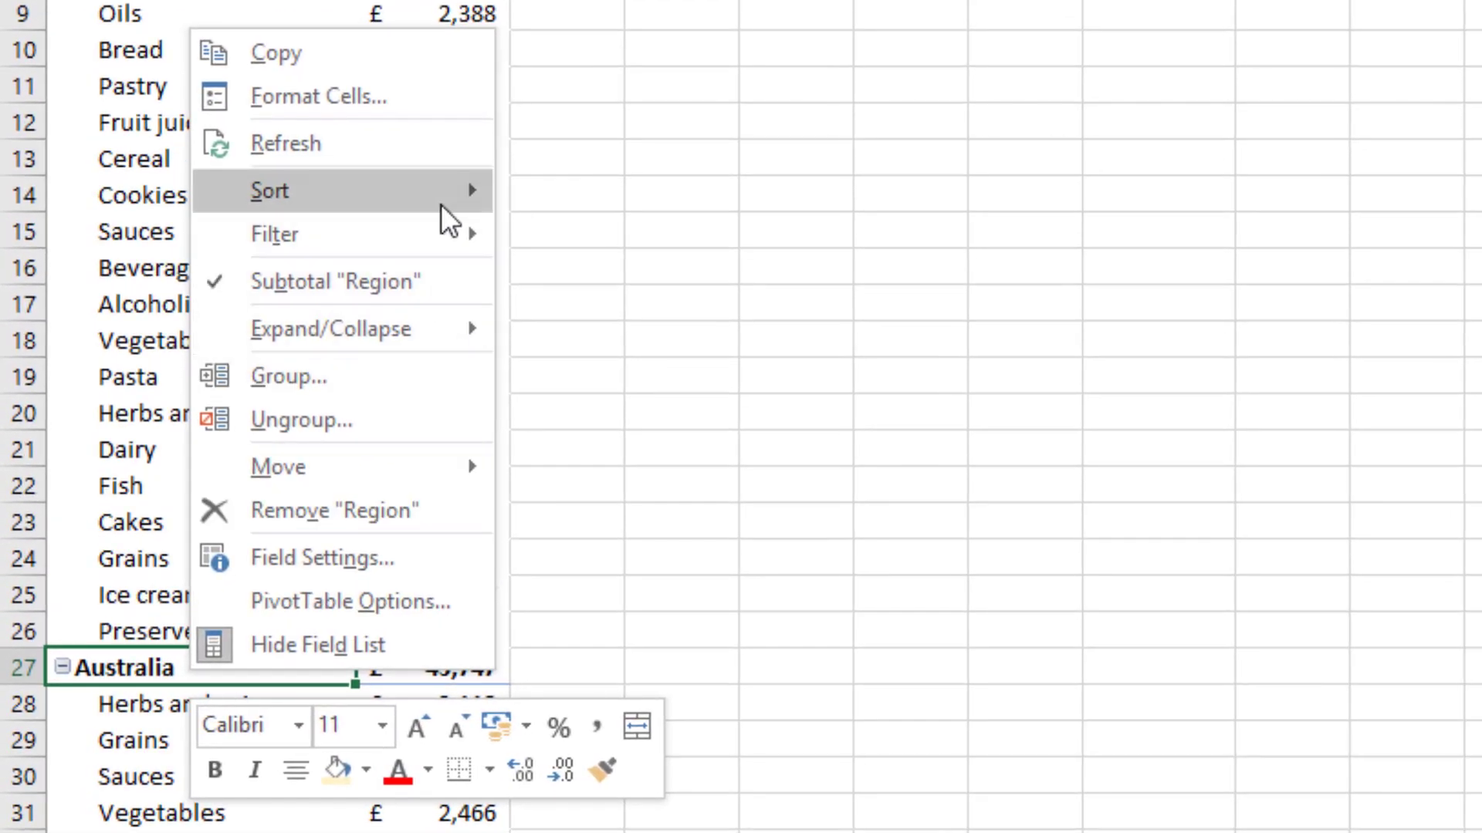
{"action": "mouse_move", "coordinate": [440, 206]}
{"action": "left_click", "coordinate": [599, 197]}
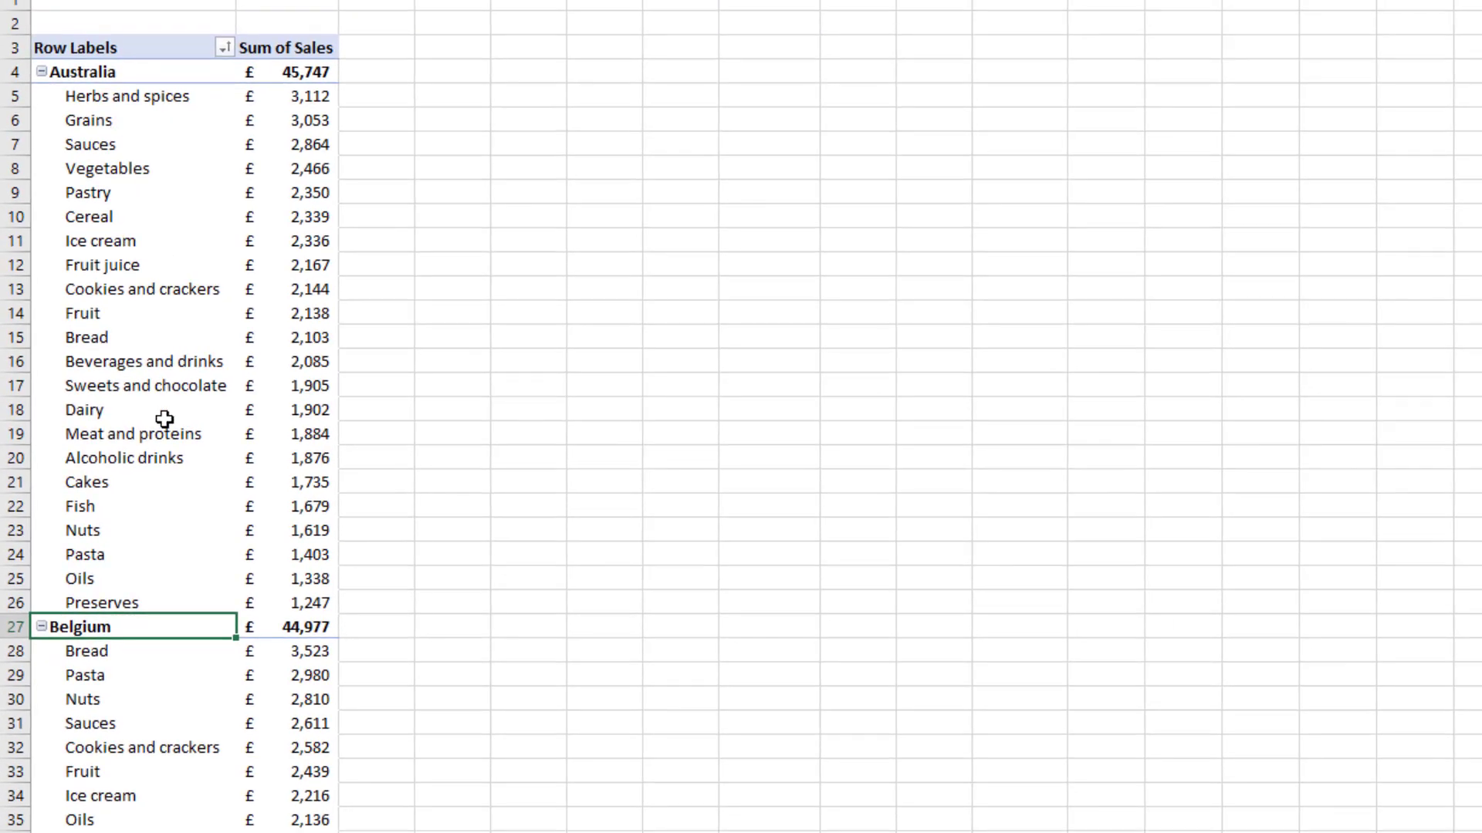
{"action": "left_click", "coordinate": [332, 96]}
{"action": "left_click_drag", "start_coordinate": [333, 97], "coordinate": [330, 380]}
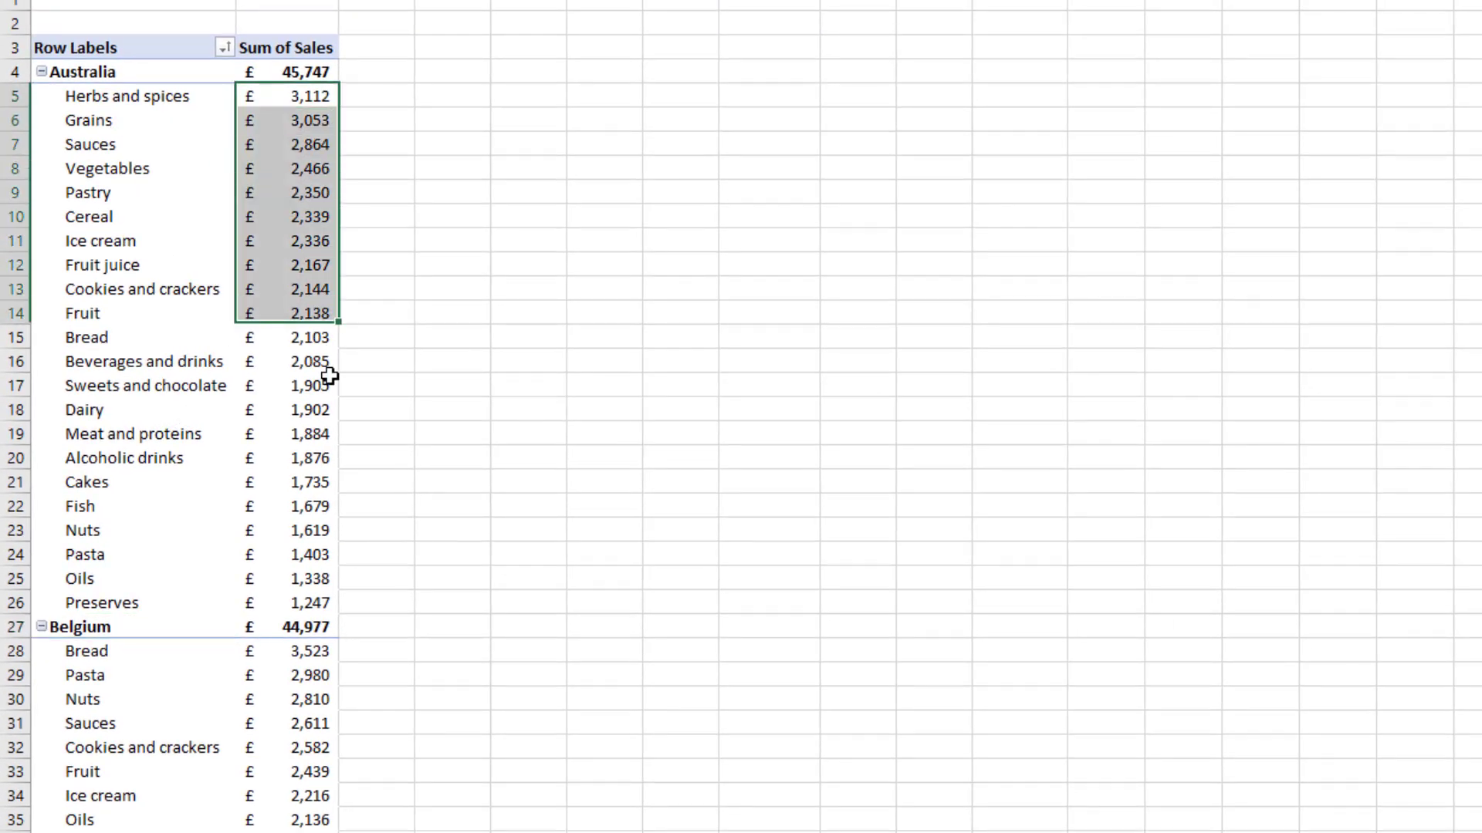
{"action": "left_click", "coordinate": [173, 362]}
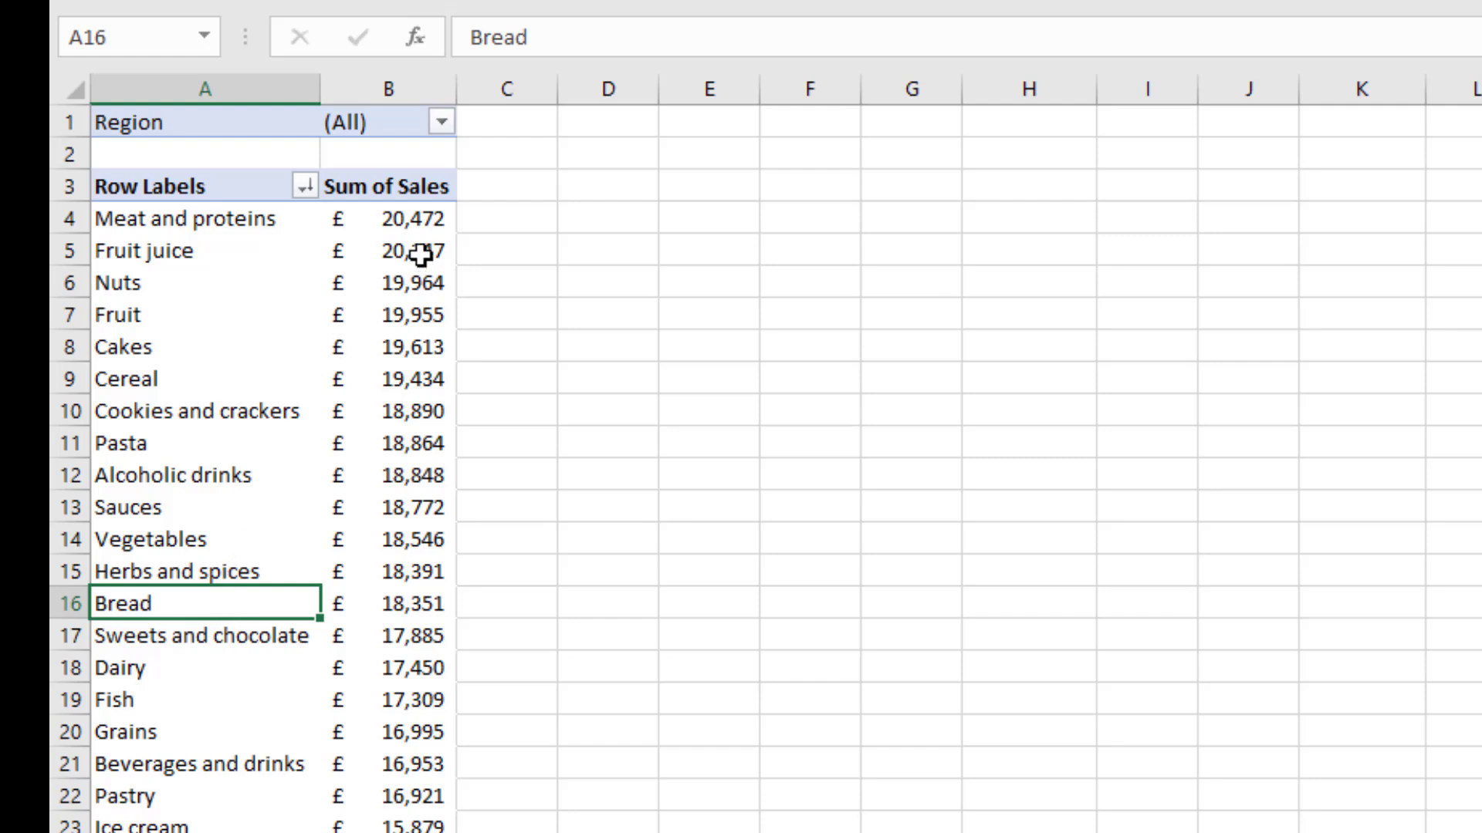
- Filter the pivot's Region field to Belgium, then to Netherlands, to show Netherlands category sales
{"action": "left_click_drag", "start_coordinate": [421, 224], "coordinate": [371, 647]}
{"action": "left_click", "coordinate": [230, 605]}
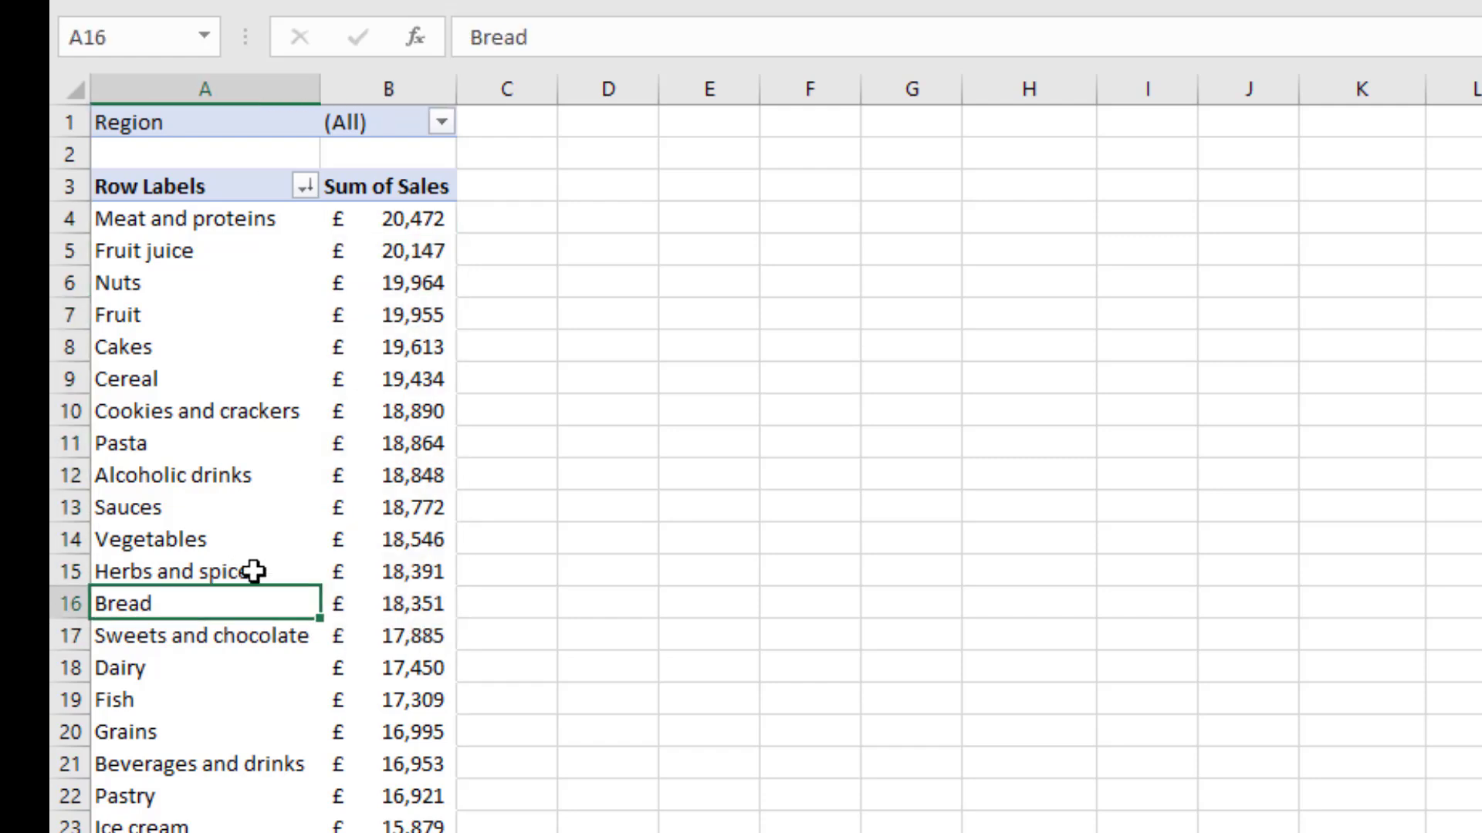
{"action": "left_click", "coordinate": [445, 120]}
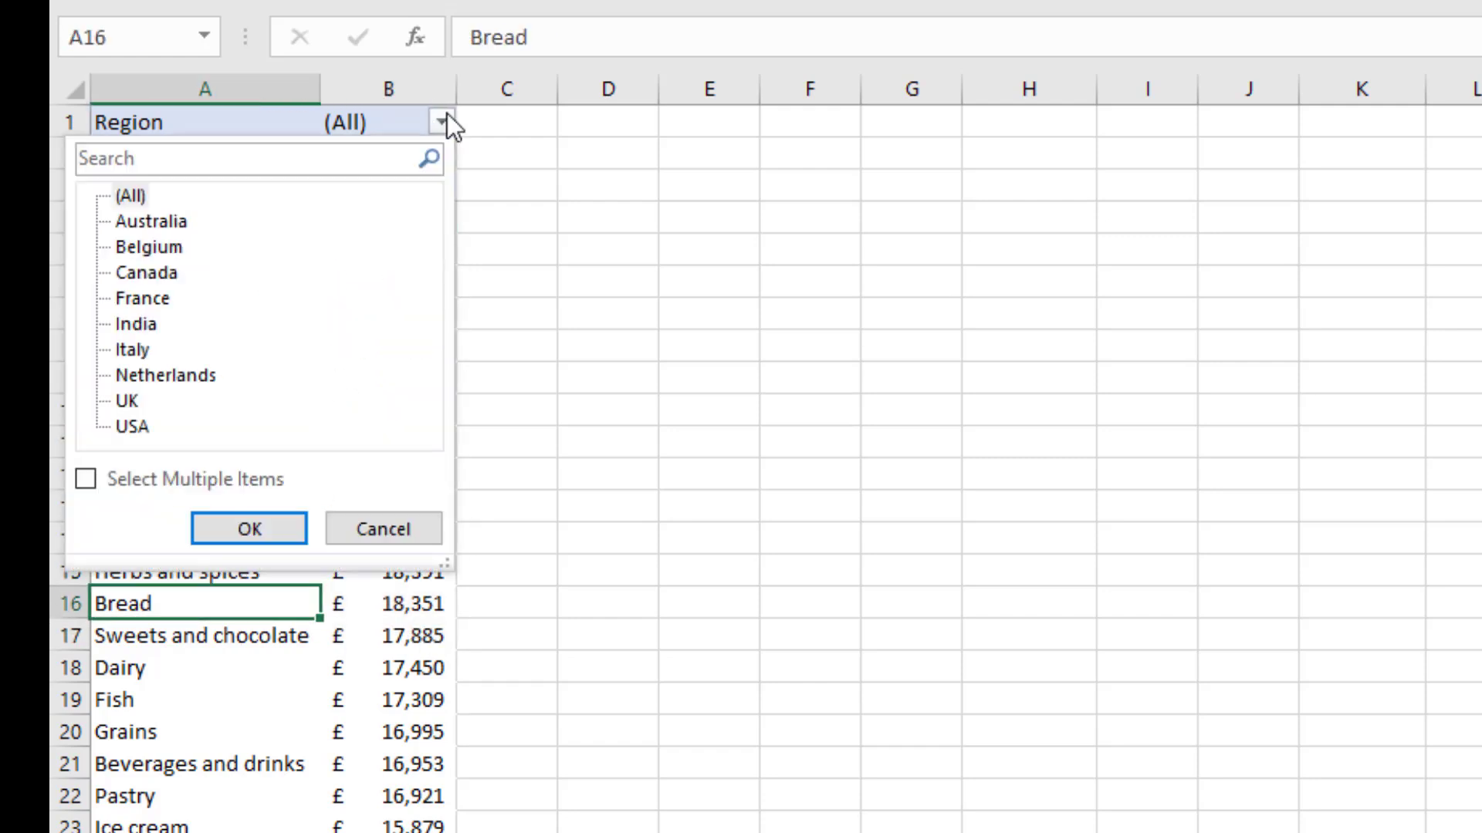
{"action": "left_click", "coordinate": [166, 250]}
{"action": "left_click", "coordinate": [291, 532]}
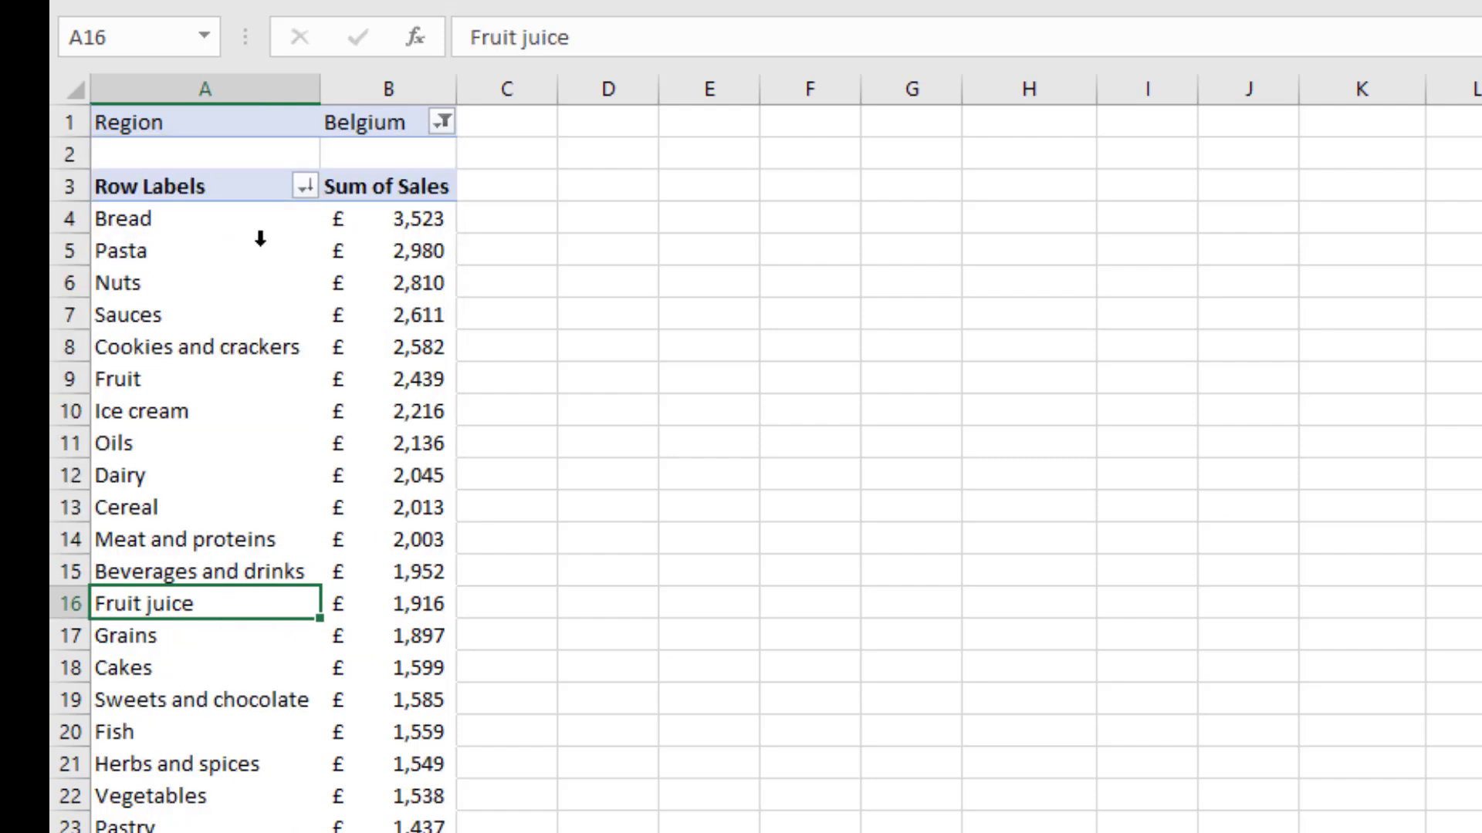
{"action": "left_click", "coordinate": [444, 124]}
{"action": "left_click", "coordinate": [200, 375]}
{"action": "left_click", "coordinate": [262, 529]}
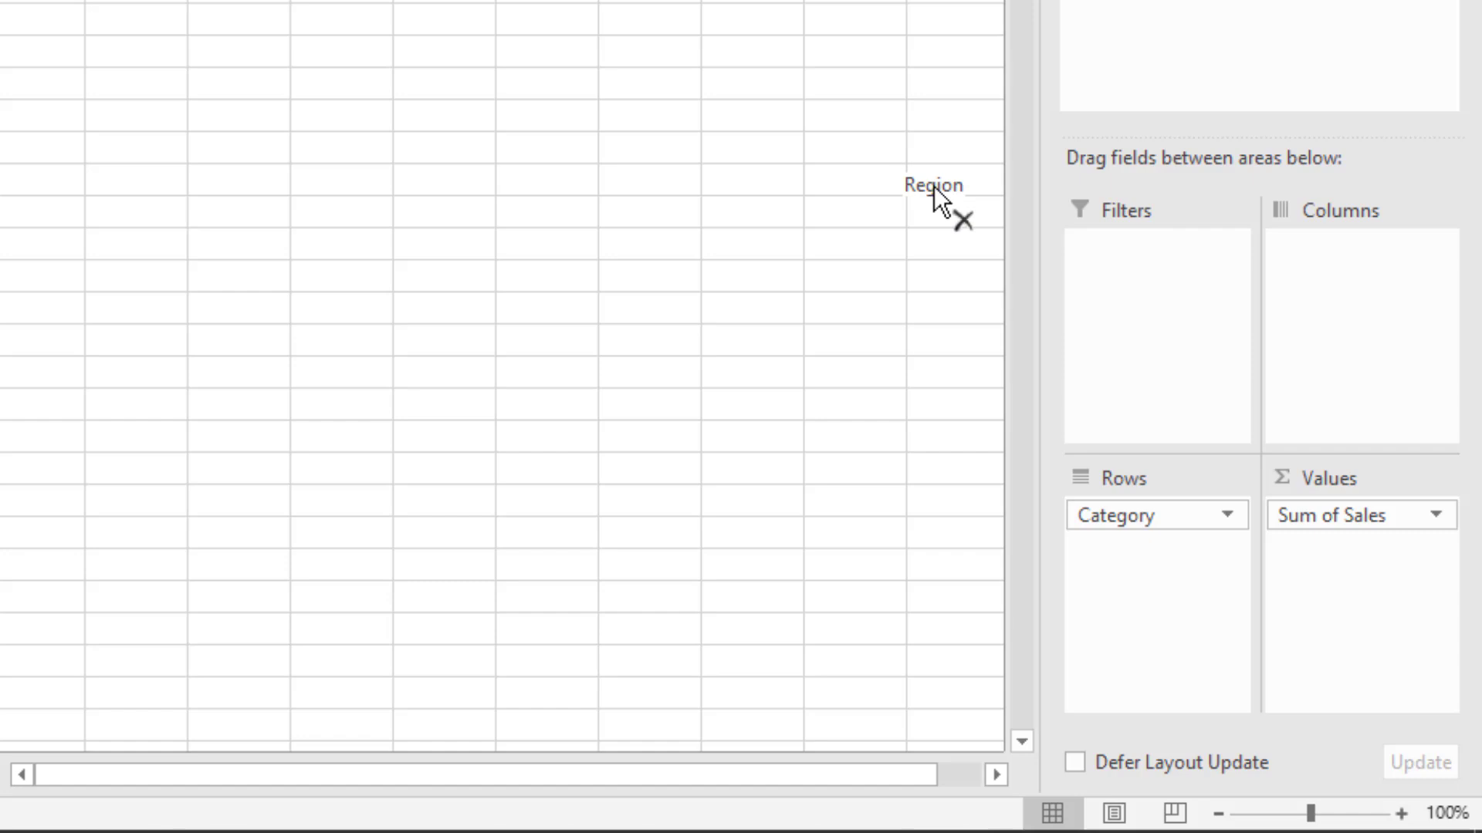
- Remove Region from Filters and Category from Rows, then make Region the only row field
{"action": "left_click_drag", "start_coordinate": [934, 187], "coordinate": [949, 228]}
{"action": "left_click_drag", "start_coordinate": [1105, 530], "coordinate": [965, 195]}
{"action": "left_click_drag", "start_coordinate": [1146, 333], "coordinate": [1136, 832]}
{"action": "left_click_drag", "start_coordinate": [1135, 508], "coordinate": [1136, 508]}
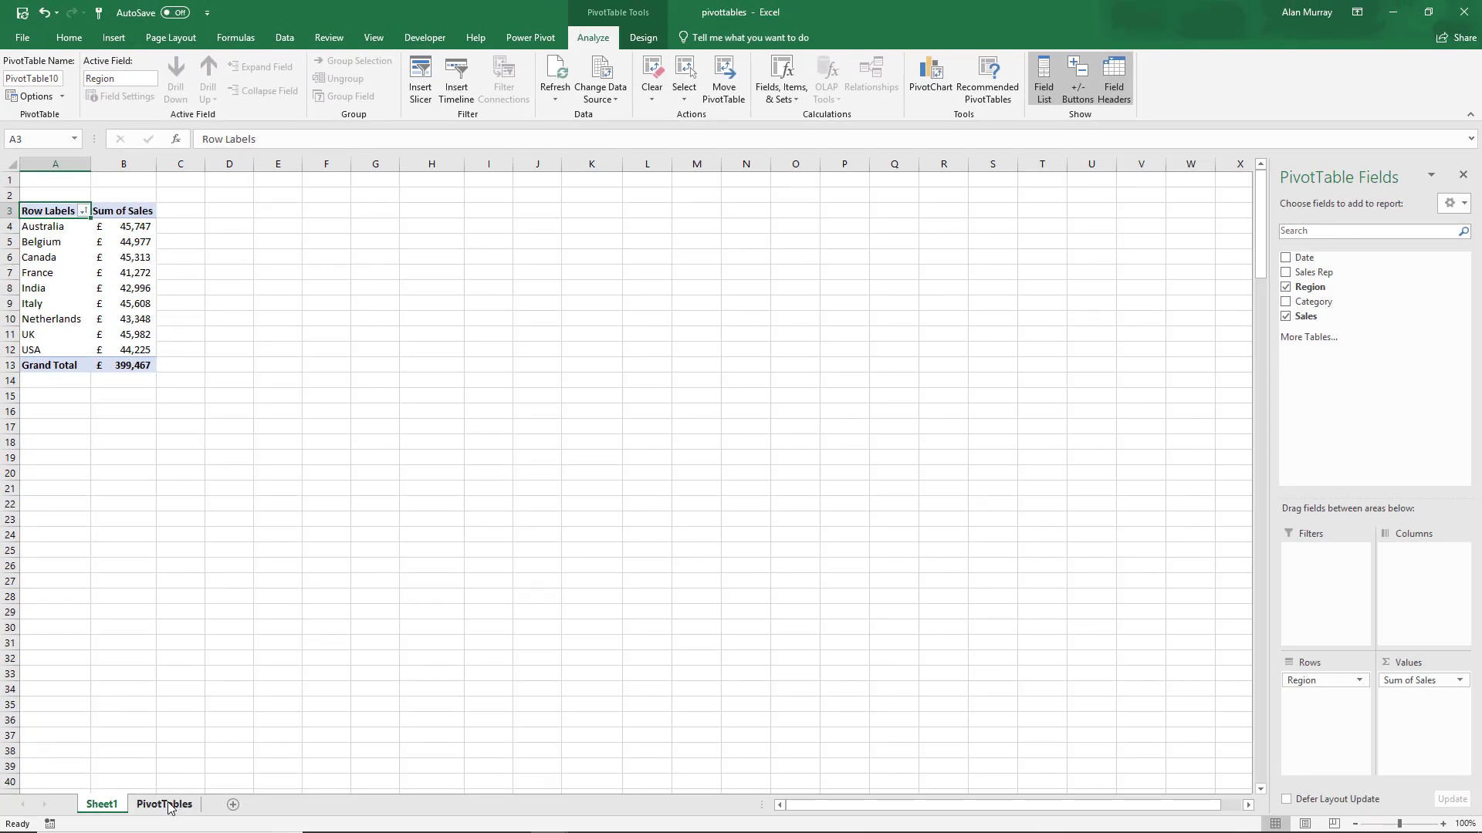
- Look over the first dates in the source data, then switch back to the PivotTable sheet
{"action": "left_click", "coordinate": [168, 805]}
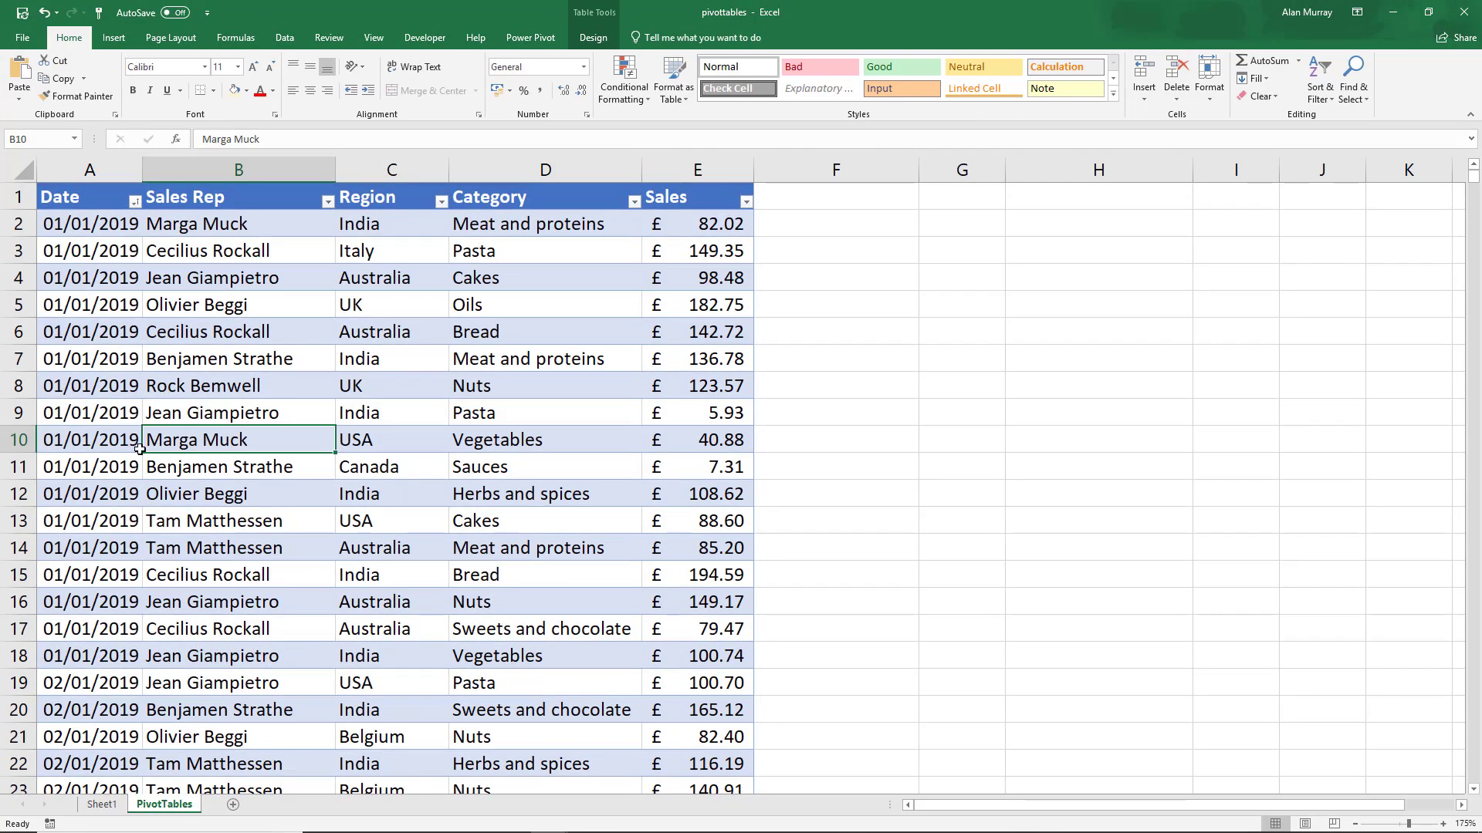
{"action": "left_click_drag", "start_coordinate": [93, 231], "coordinate": [91, 417]}
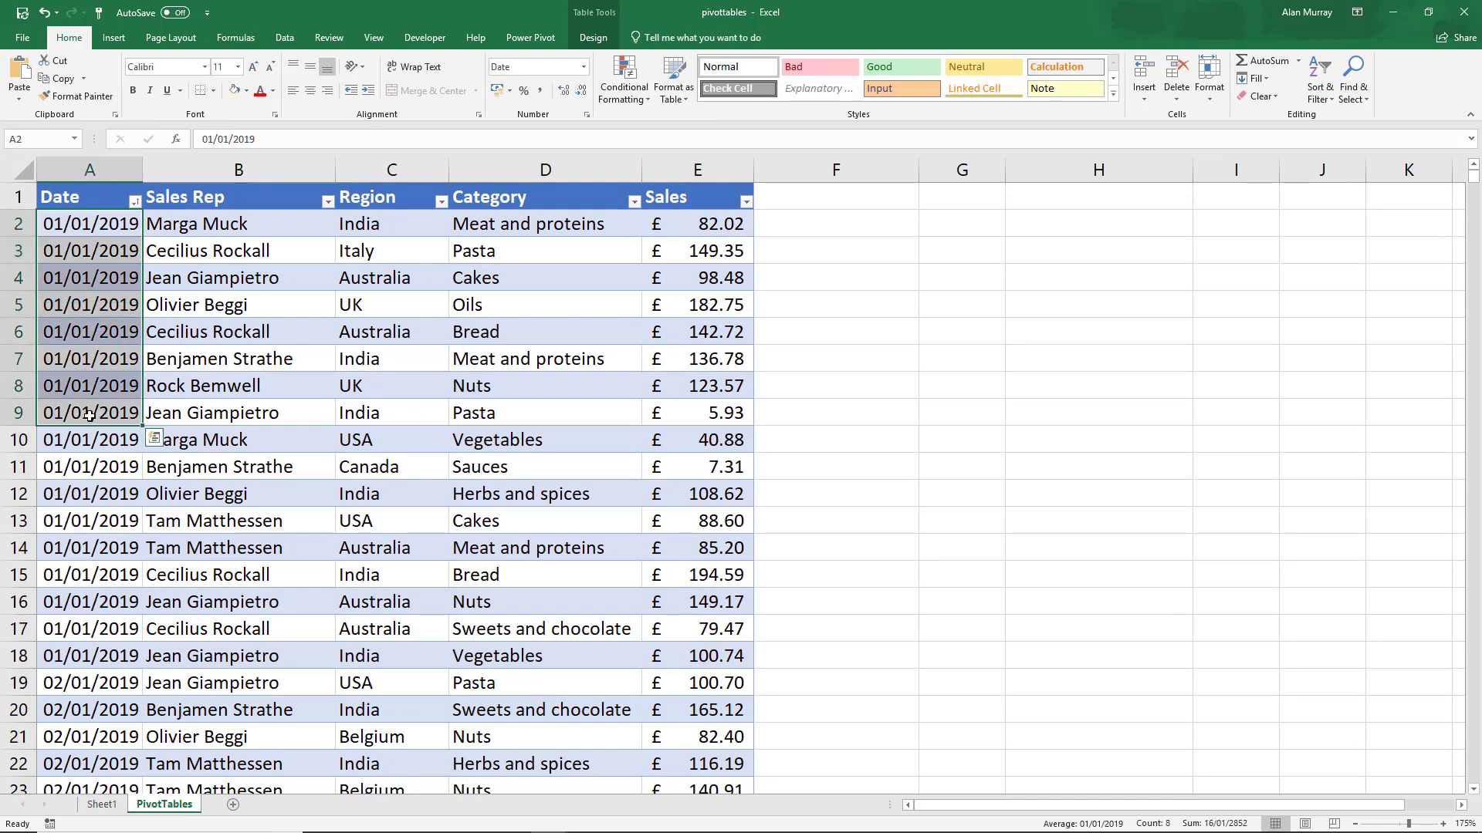
{"action": "left_click", "coordinate": [115, 446]}
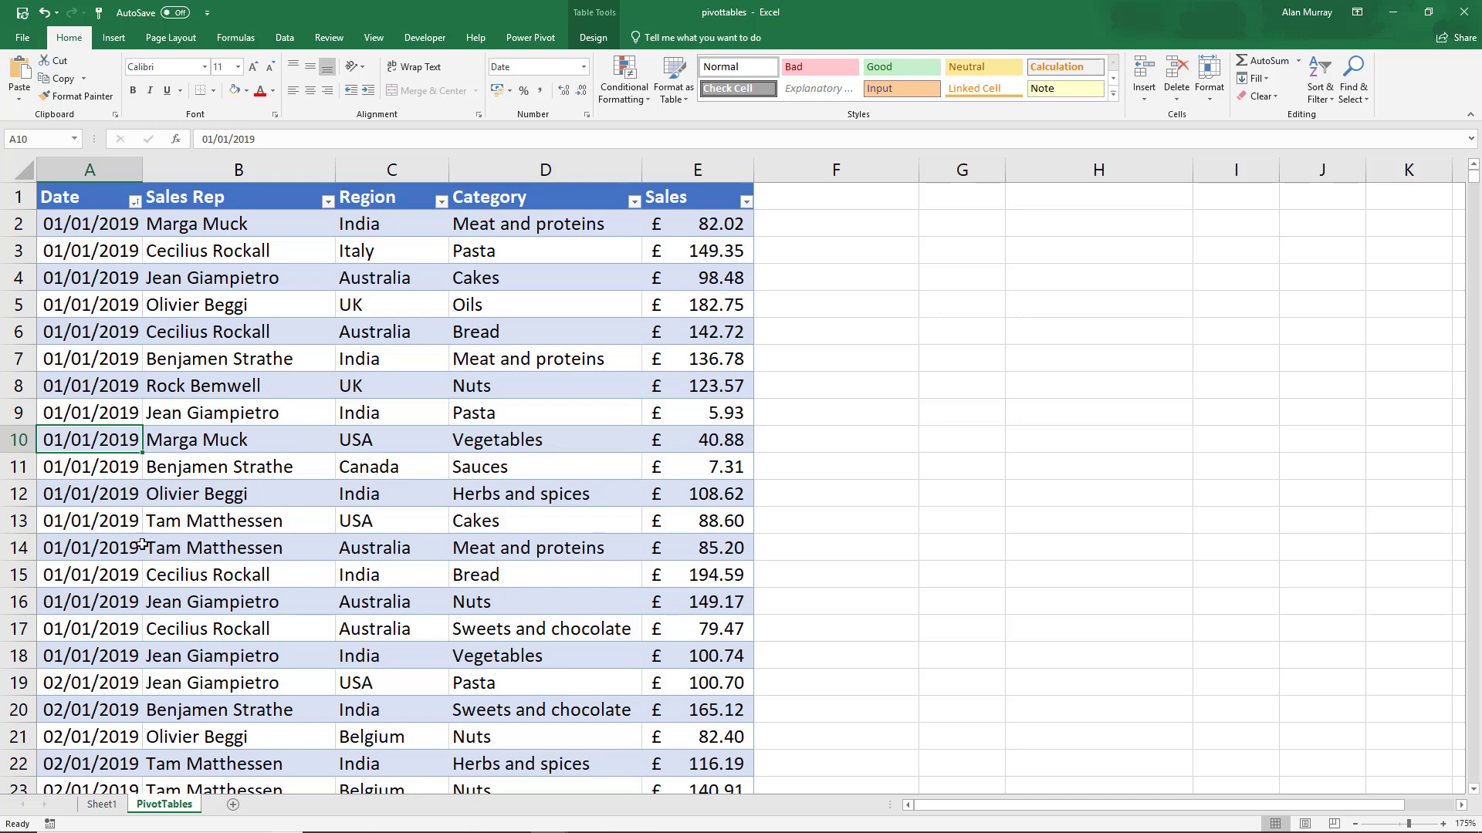
{"action": "left_click", "coordinate": [121, 806]}
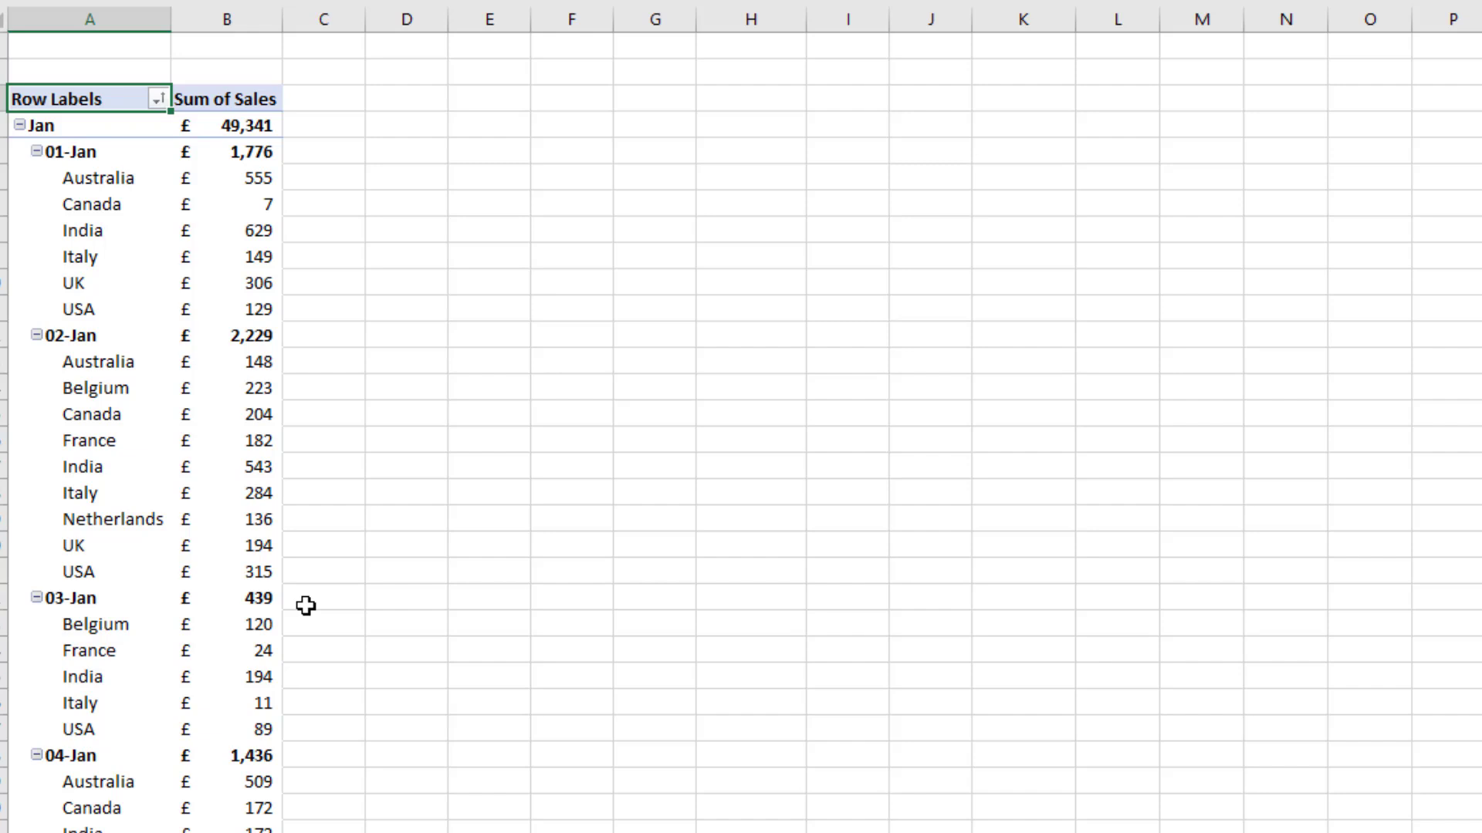
- Select the Jan month heading and the 02-Jan date item in the pivot rows
{"action": "left_click", "coordinate": [91, 127]}
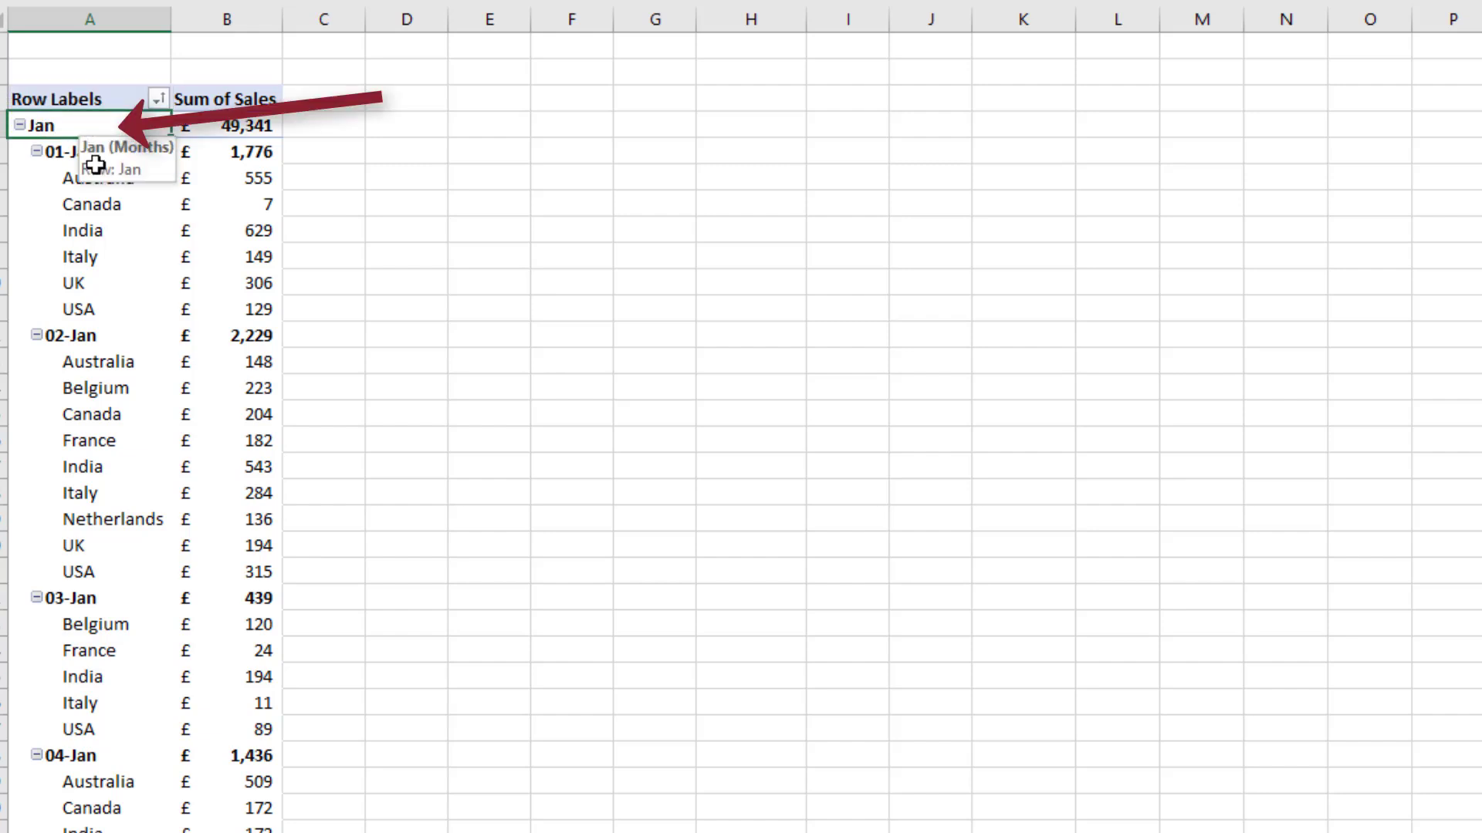
{"action": "left_click", "coordinate": [98, 343]}
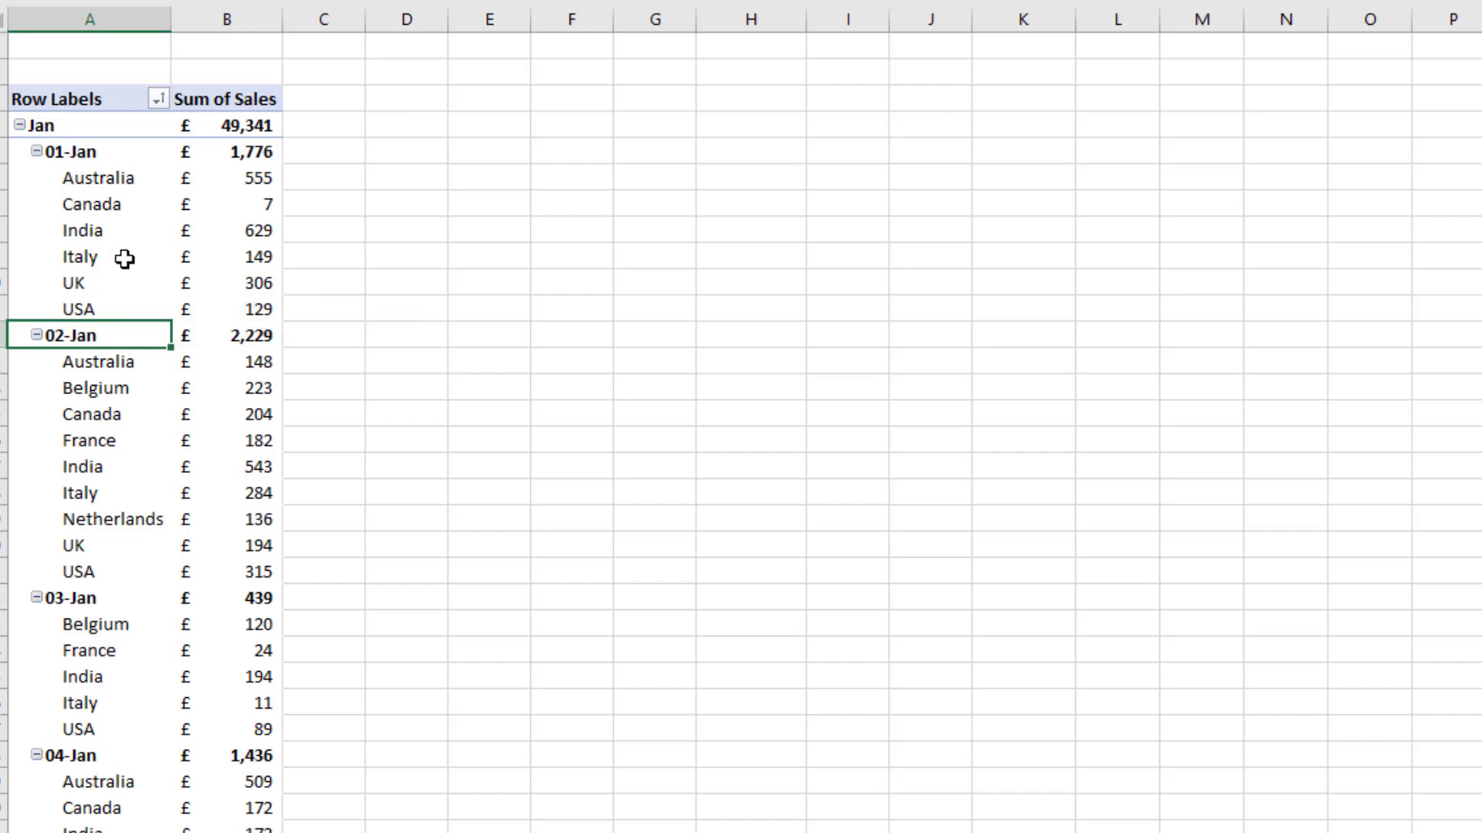
- Group the pivot's date items by Months only, with Days and Years deselected
{"action": "right_click", "coordinate": [121, 331]}
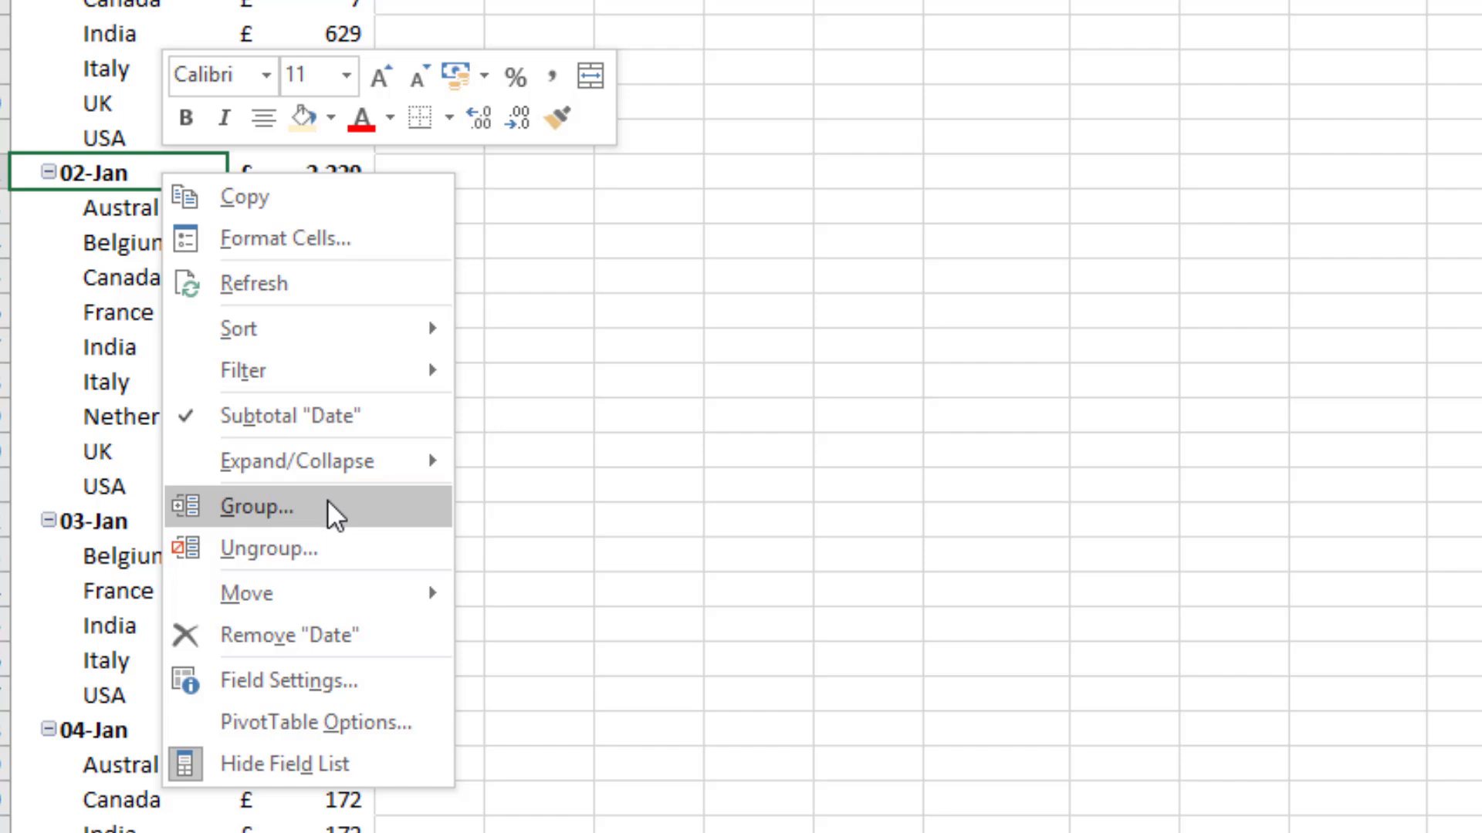
{"action": "left_click", "coordinate": [327, 503]}
{"action": "left_click", "coordinate": [290, 515]}
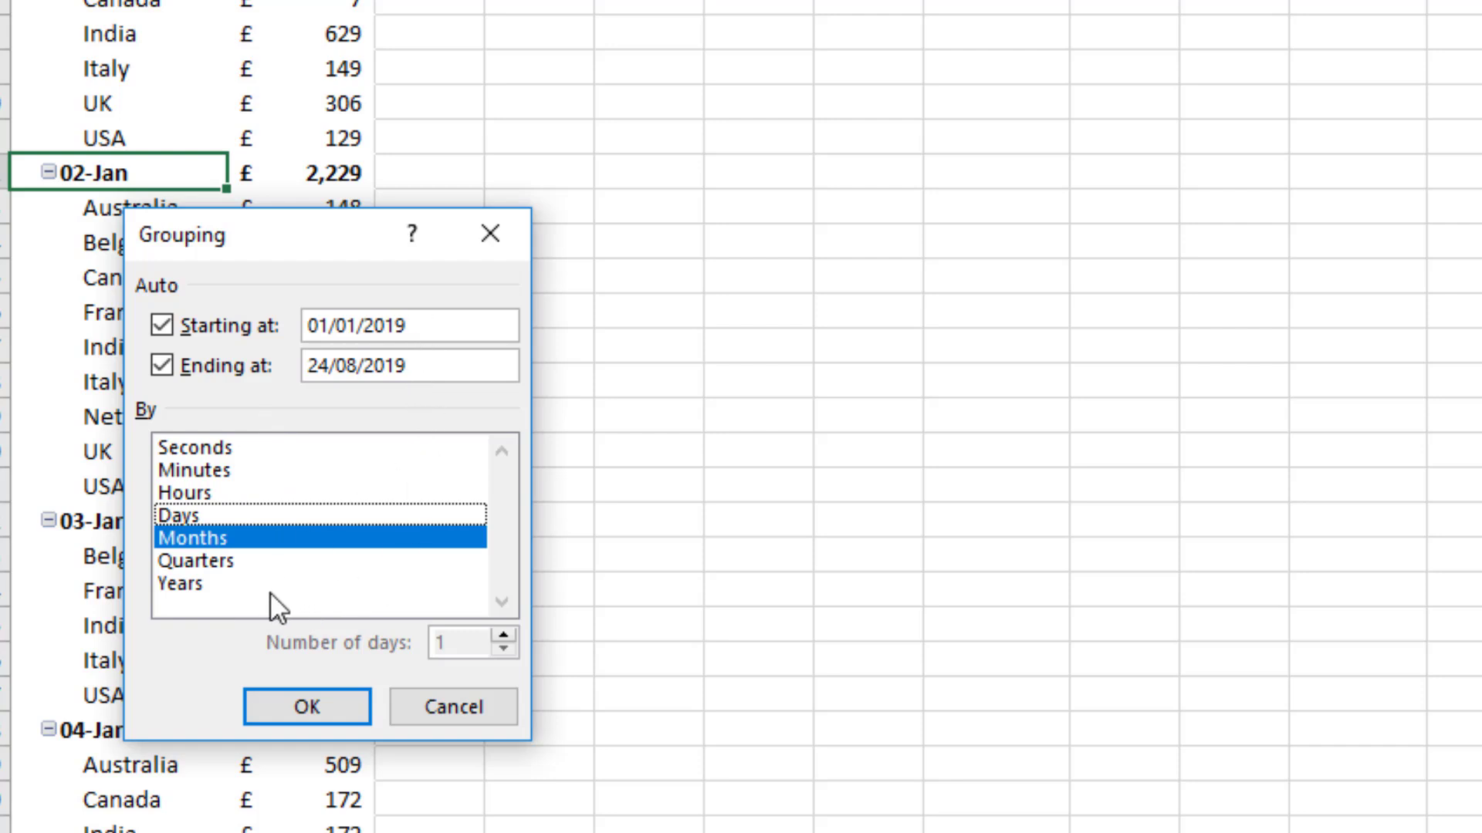
{"action": "left_click", "coordinate": [201, 584]}
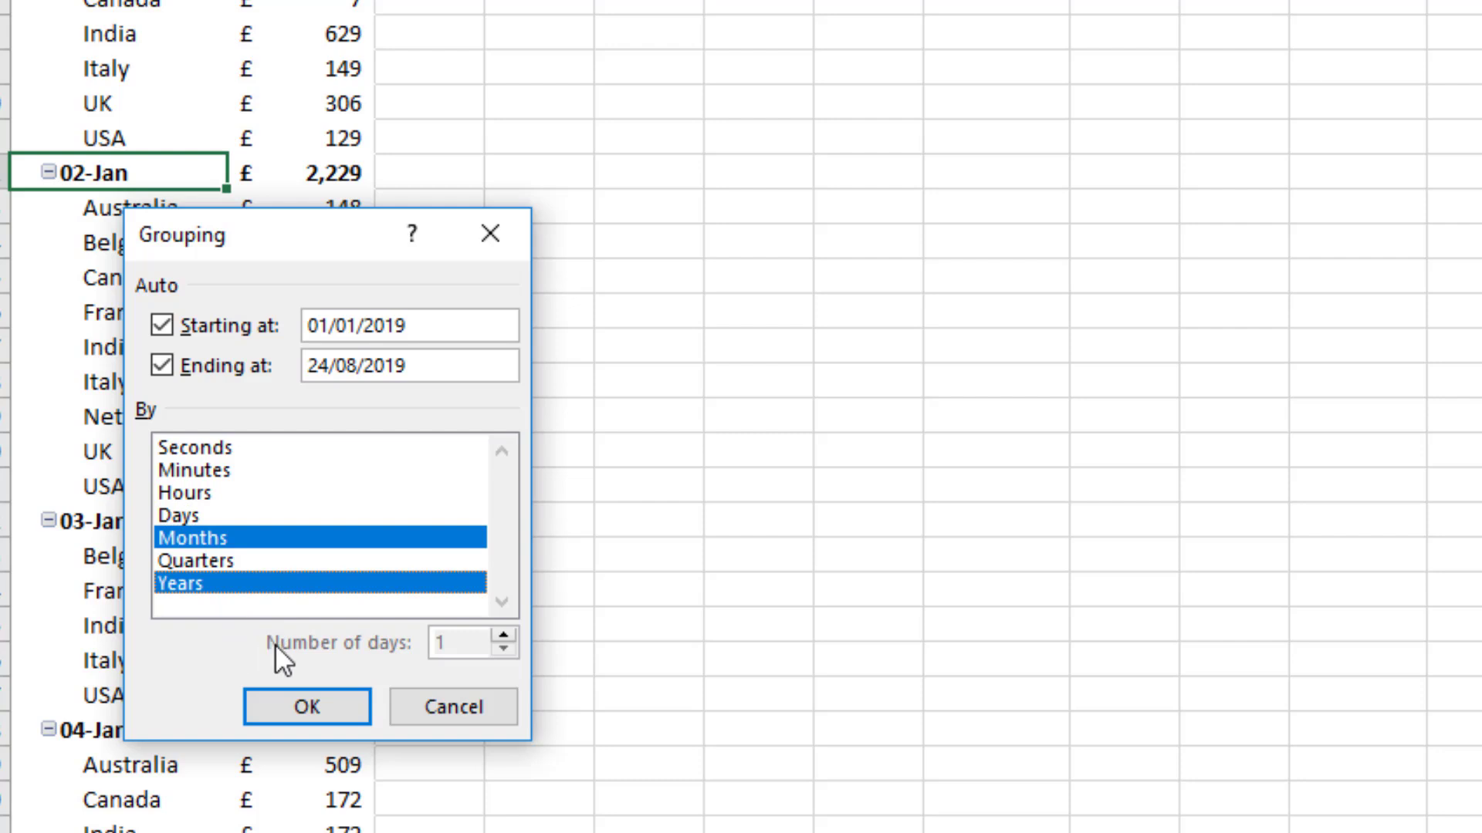
{"action": "left_click", "coordinate": [284, 581]}
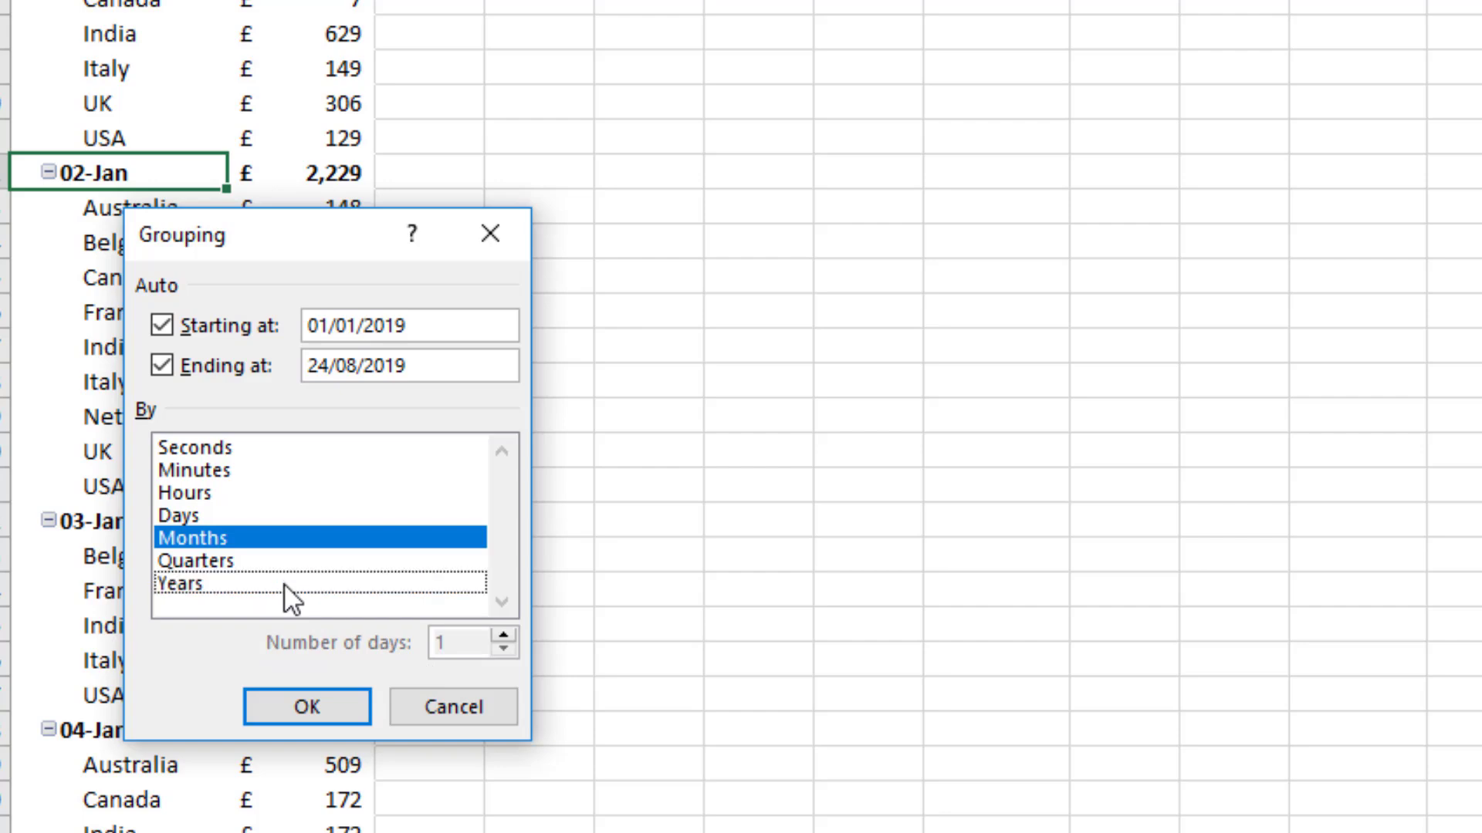
{"action": "left_click", "coordinate": [300, 709]}
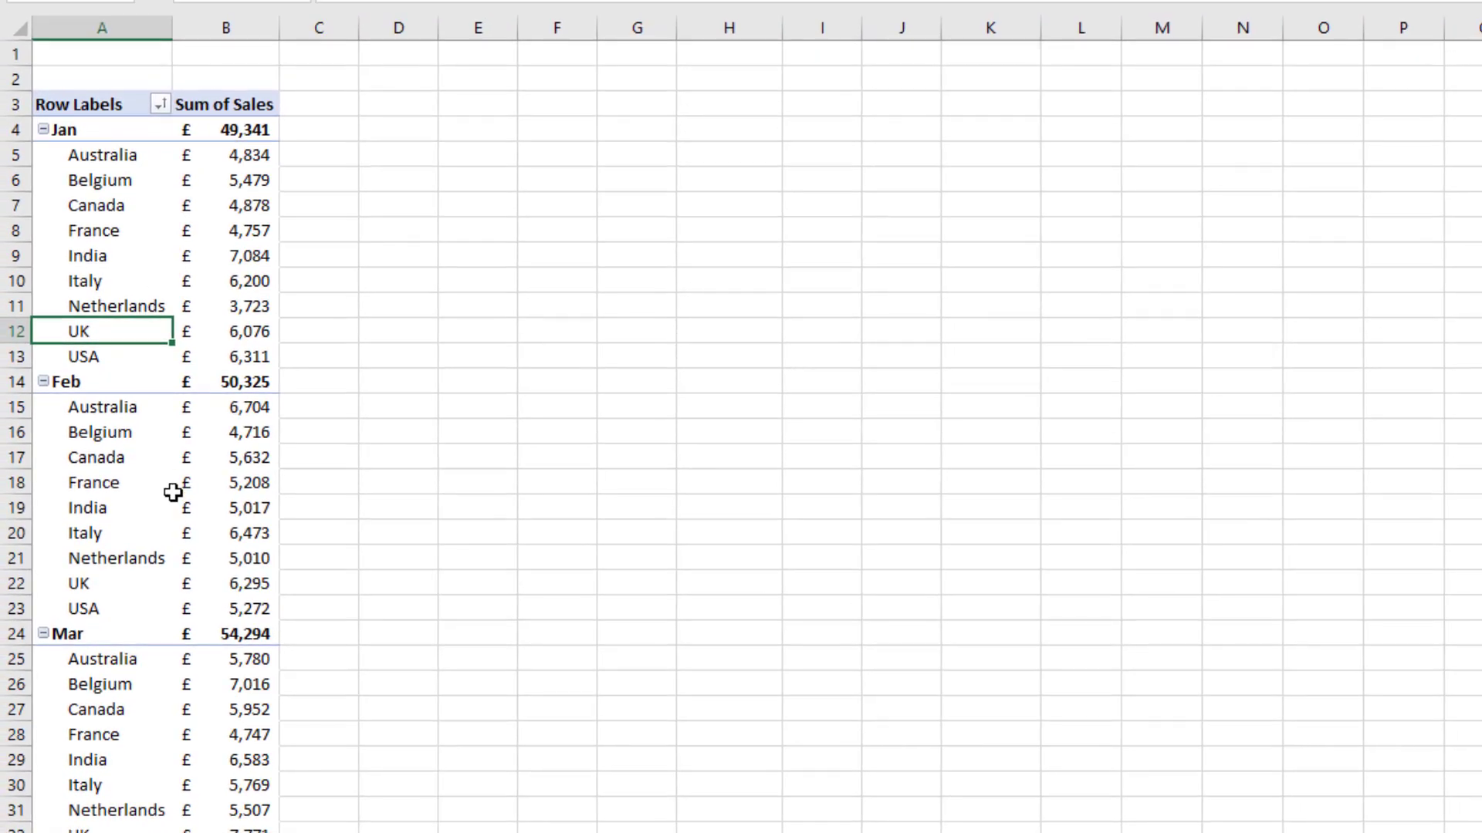
- Move Date from Rows to Columns, giving Jan–Aug columns and a £399,467 grand total
{"action": "mouse_move", "coordinate": [172, 492]}
{"action": "mouse_move", "coordinate": [248, 622]}
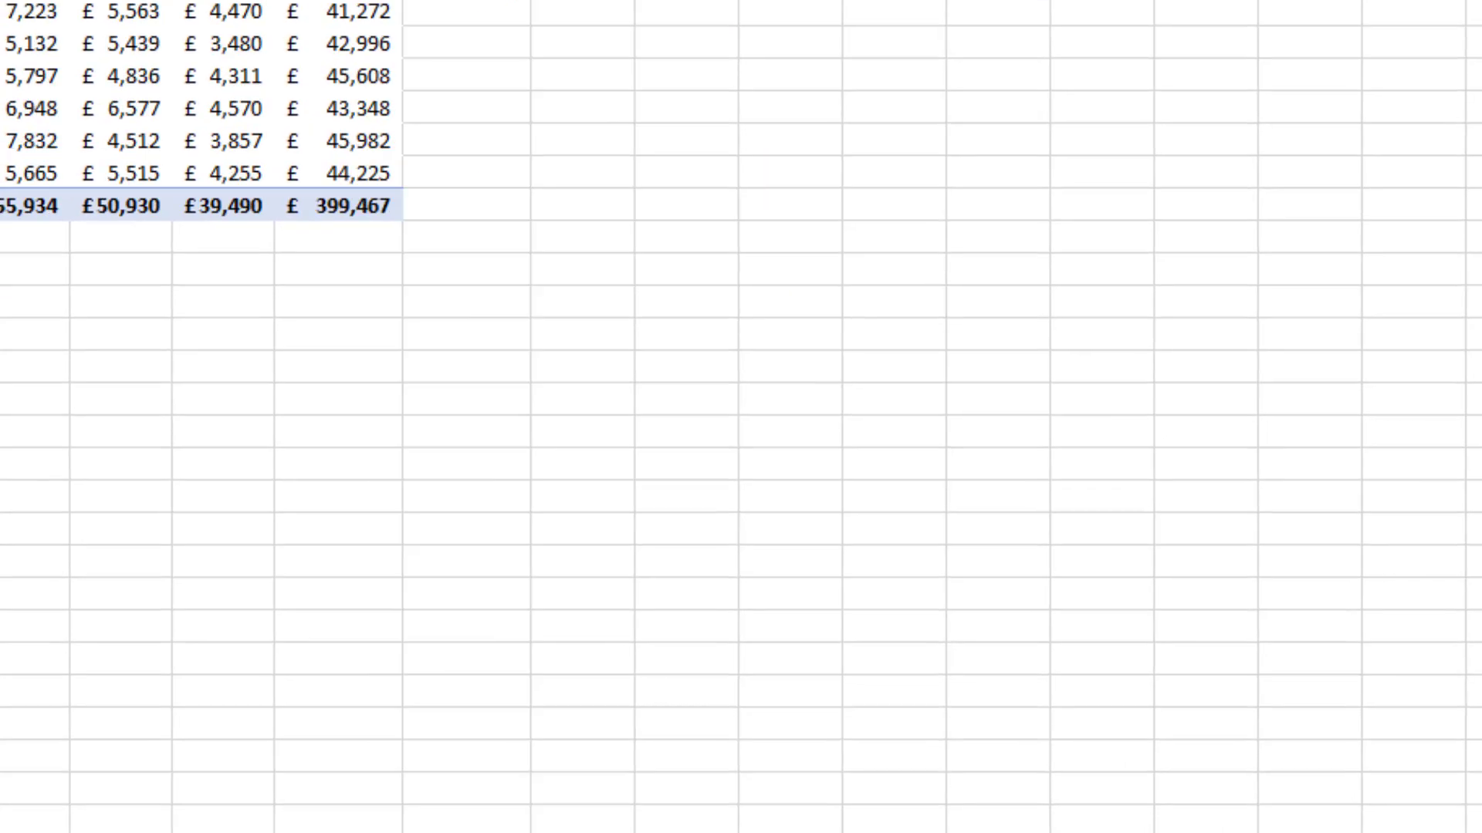
- Move Date into the report filter and set it to May, totalling £48,506
{"action": "left_click_drag", "start_coordinate": [1358, 241], "coordinate": [1187, 261]}
{"action": "left_click", "coordinate": [314, 65]}
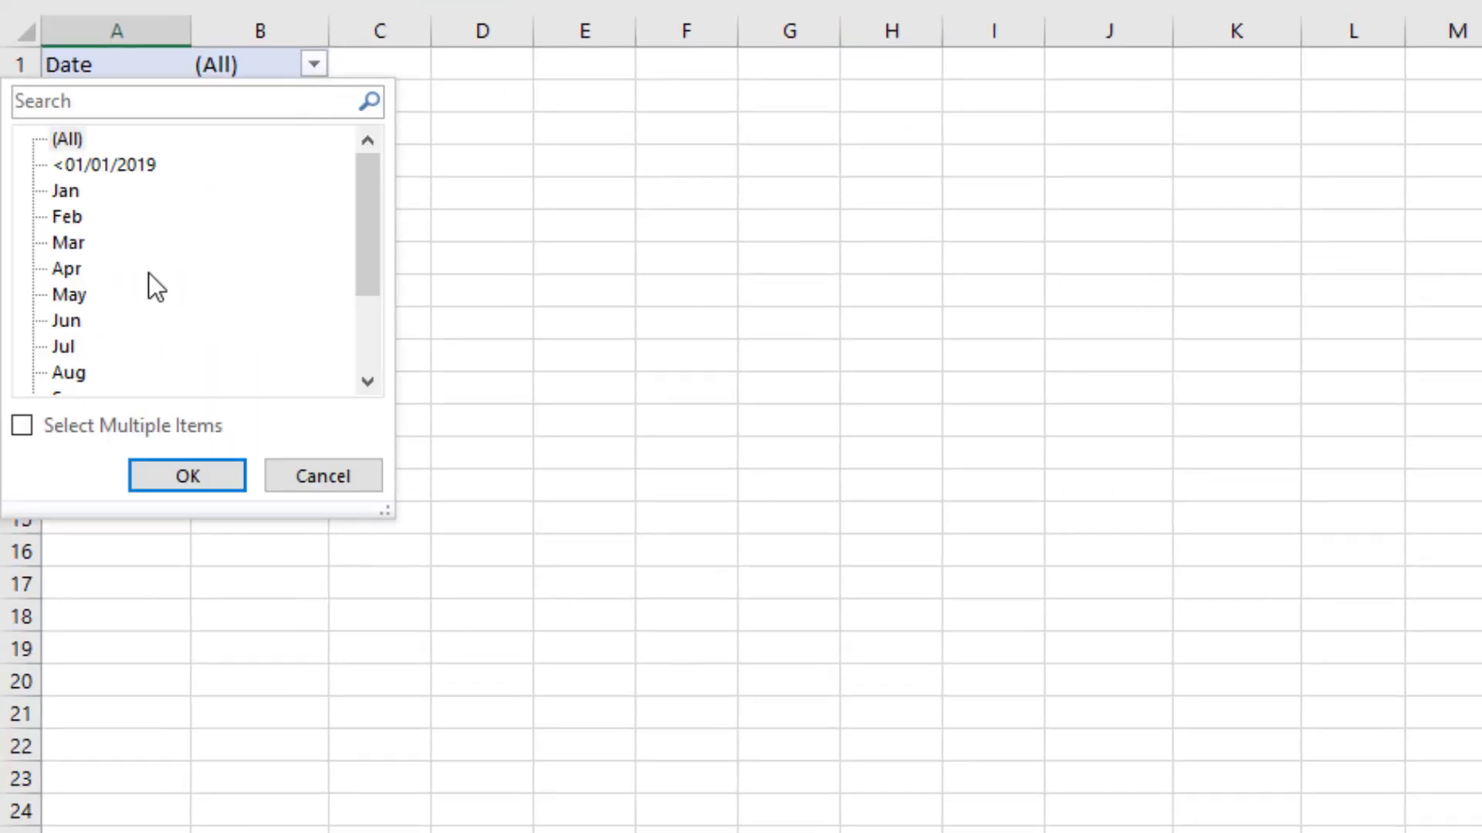
{"action": "left_click", "coordinate": [77, 294]}
{"action": "left_click", "coordinate": [236, 473]}
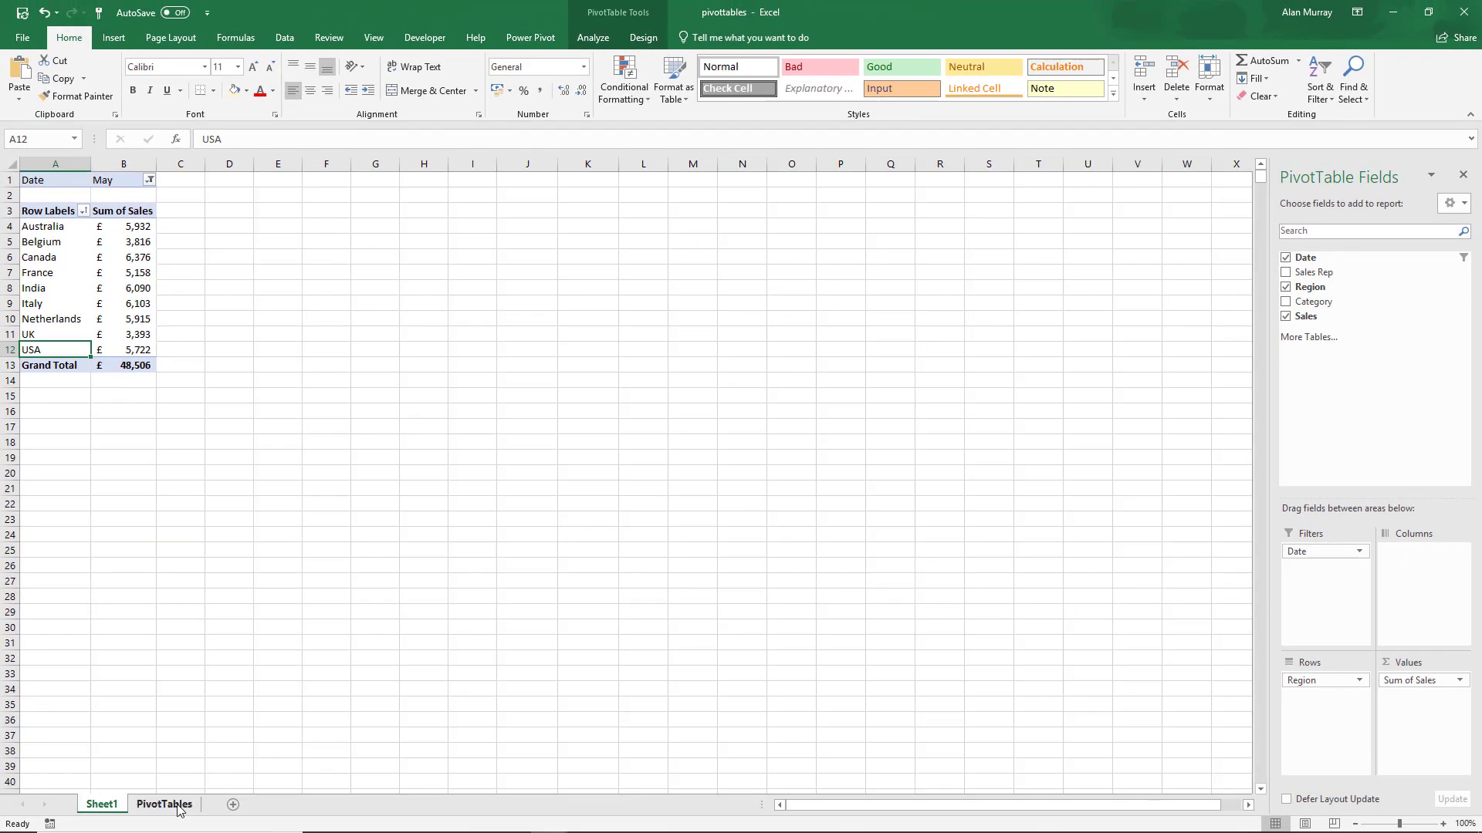
{"action": "left_click", "coordinate": [177, 807]}
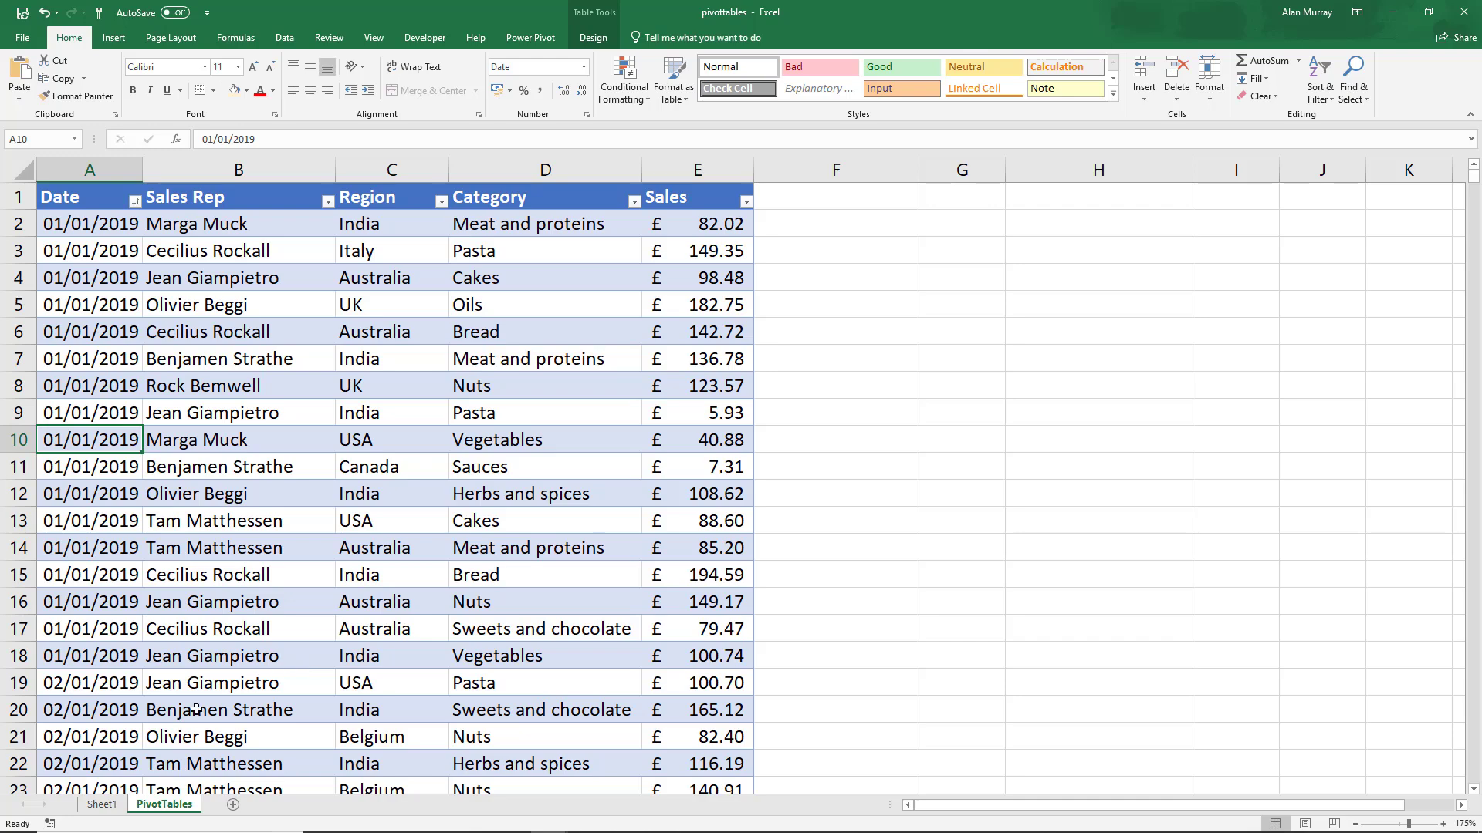
{"action": "left_click", "coordinate": [110, 810]}
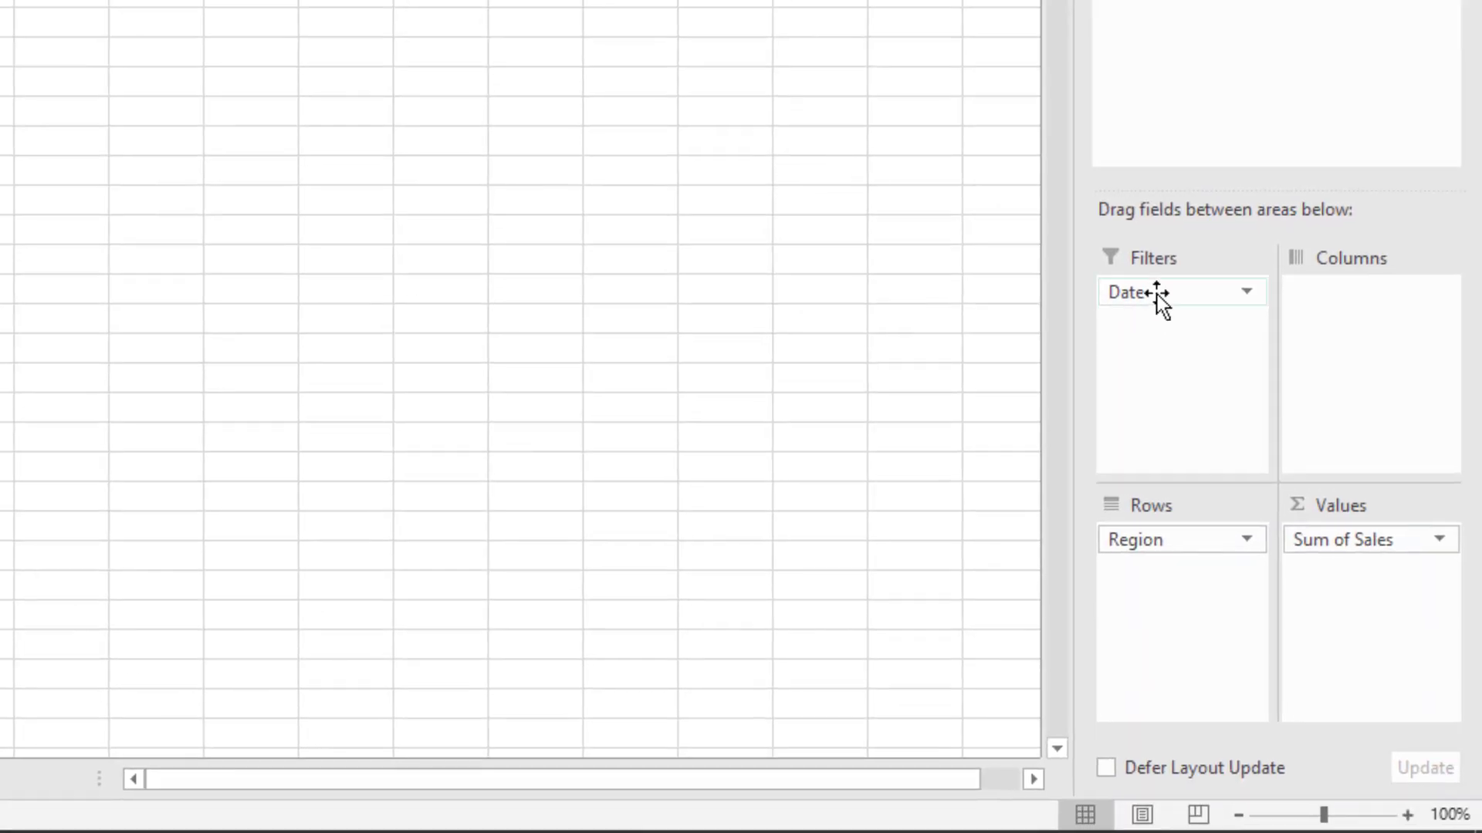
- Drag the Date field out of the PivotTable's Filters area
{"action": "left_click_drag", "start_coordinate": [1156, 294], "coordinate": [916, 267]}
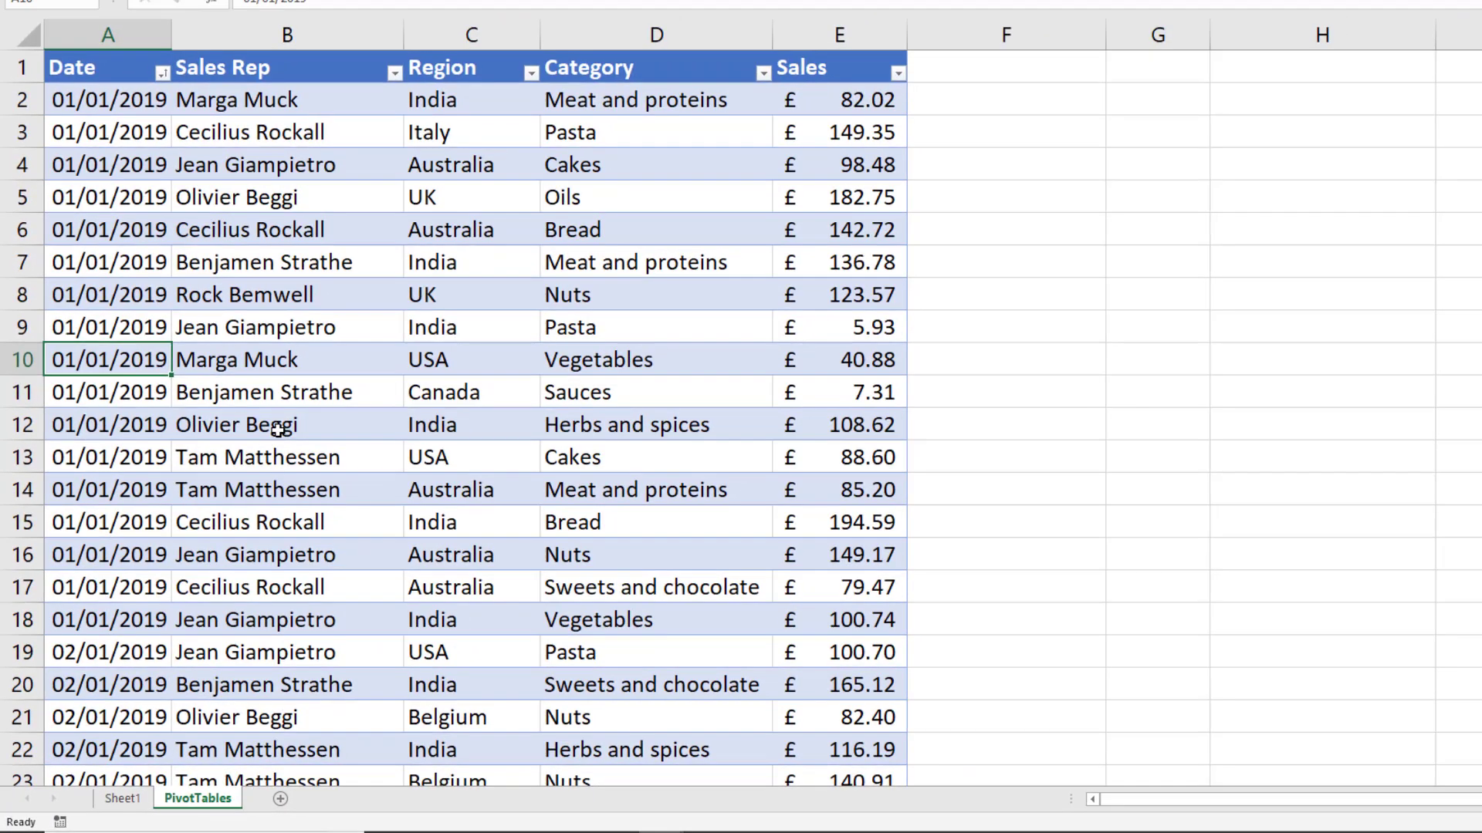
- Jump to the end of the sales data and select the first empty row, 3897
{"action": "left_click", "coordinate": [433, 203]}
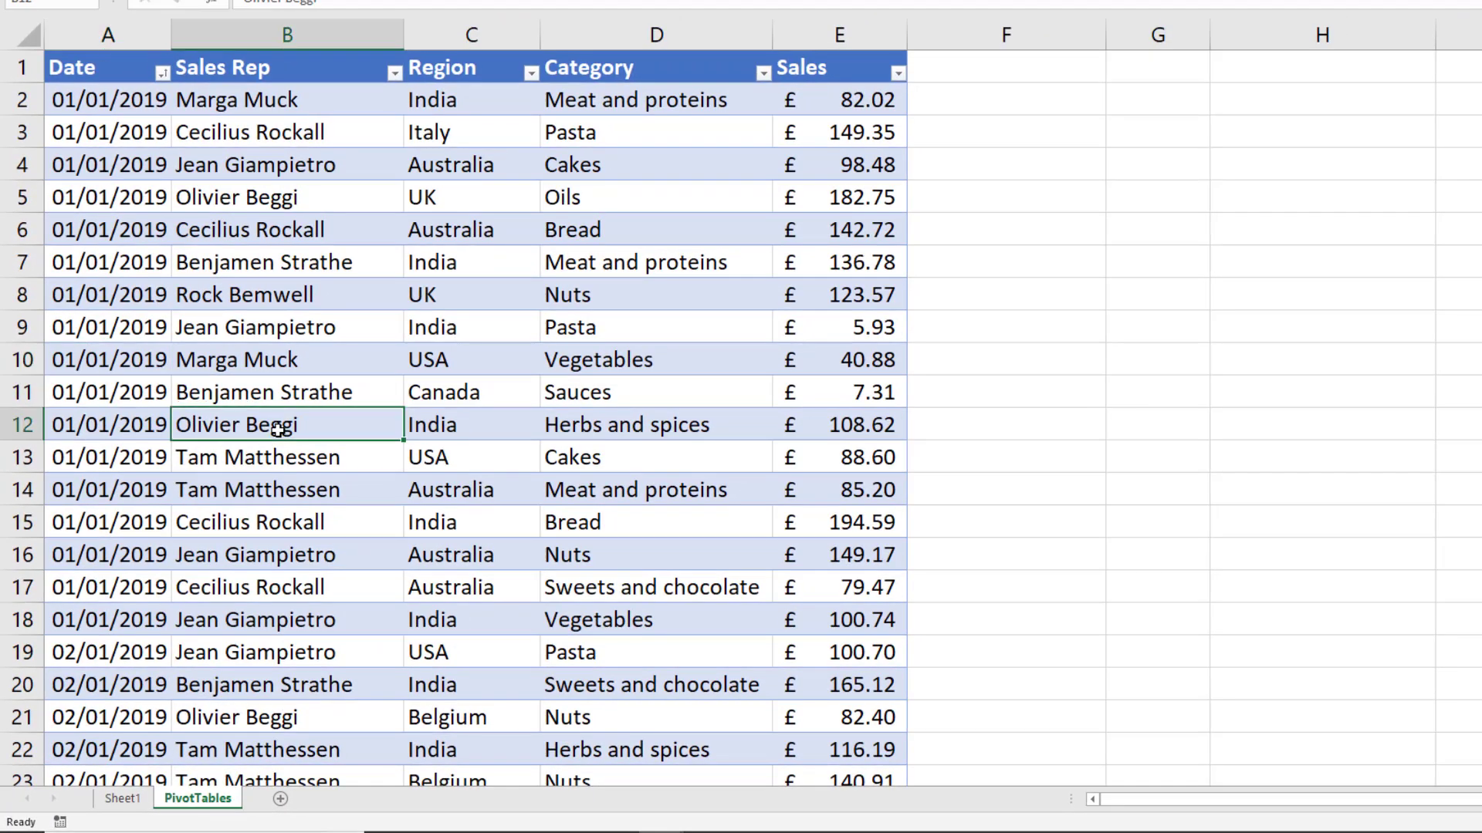
{"action": "key", "text": "ctrl+Down"}
{"action": "scroll", "coordinate": [386, 423], "scroll_direction": "down", "scroll_amount": 3}
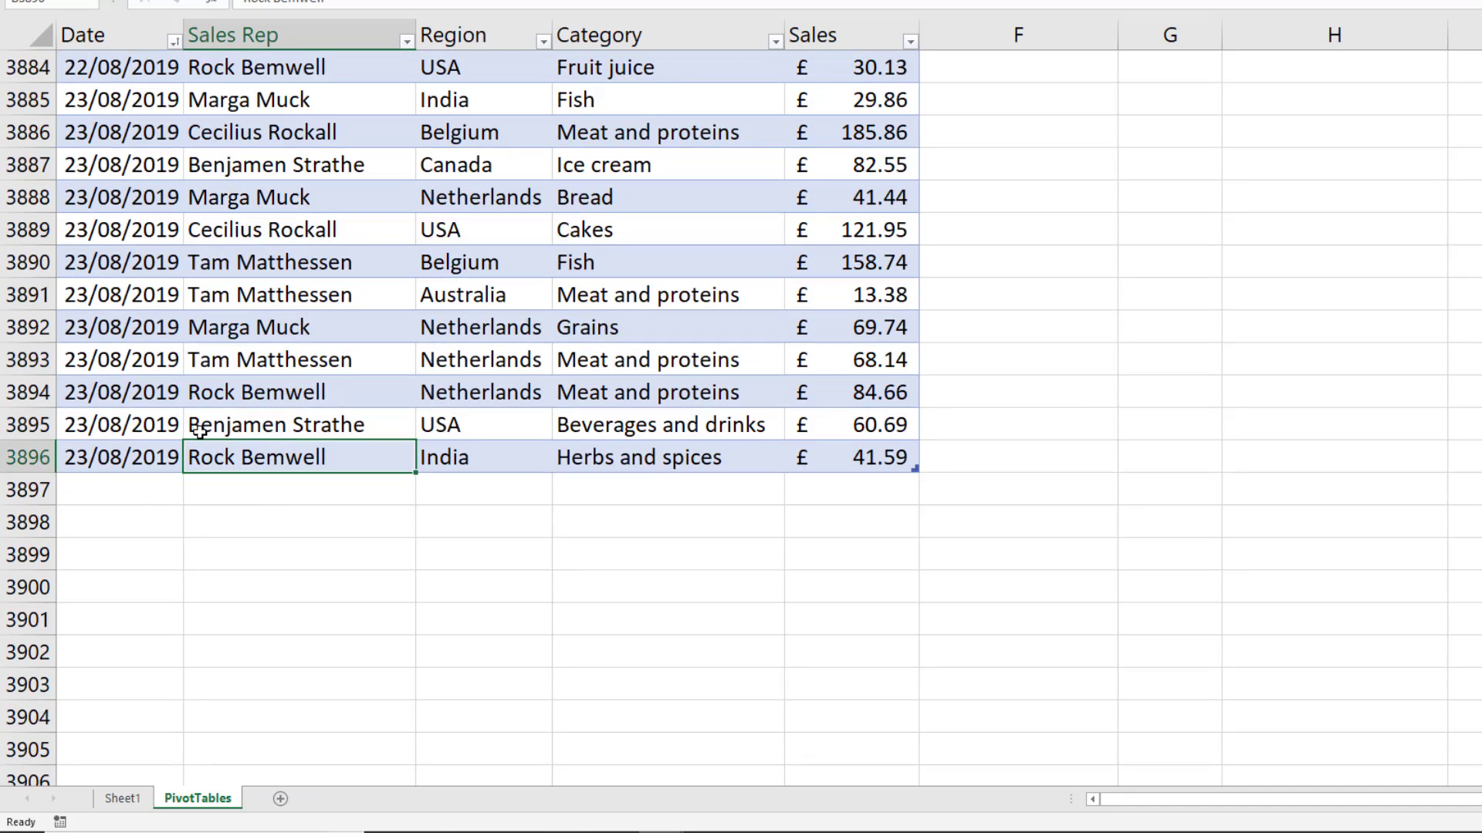
{"action": "left_click", "coordinate": [166, 485]}
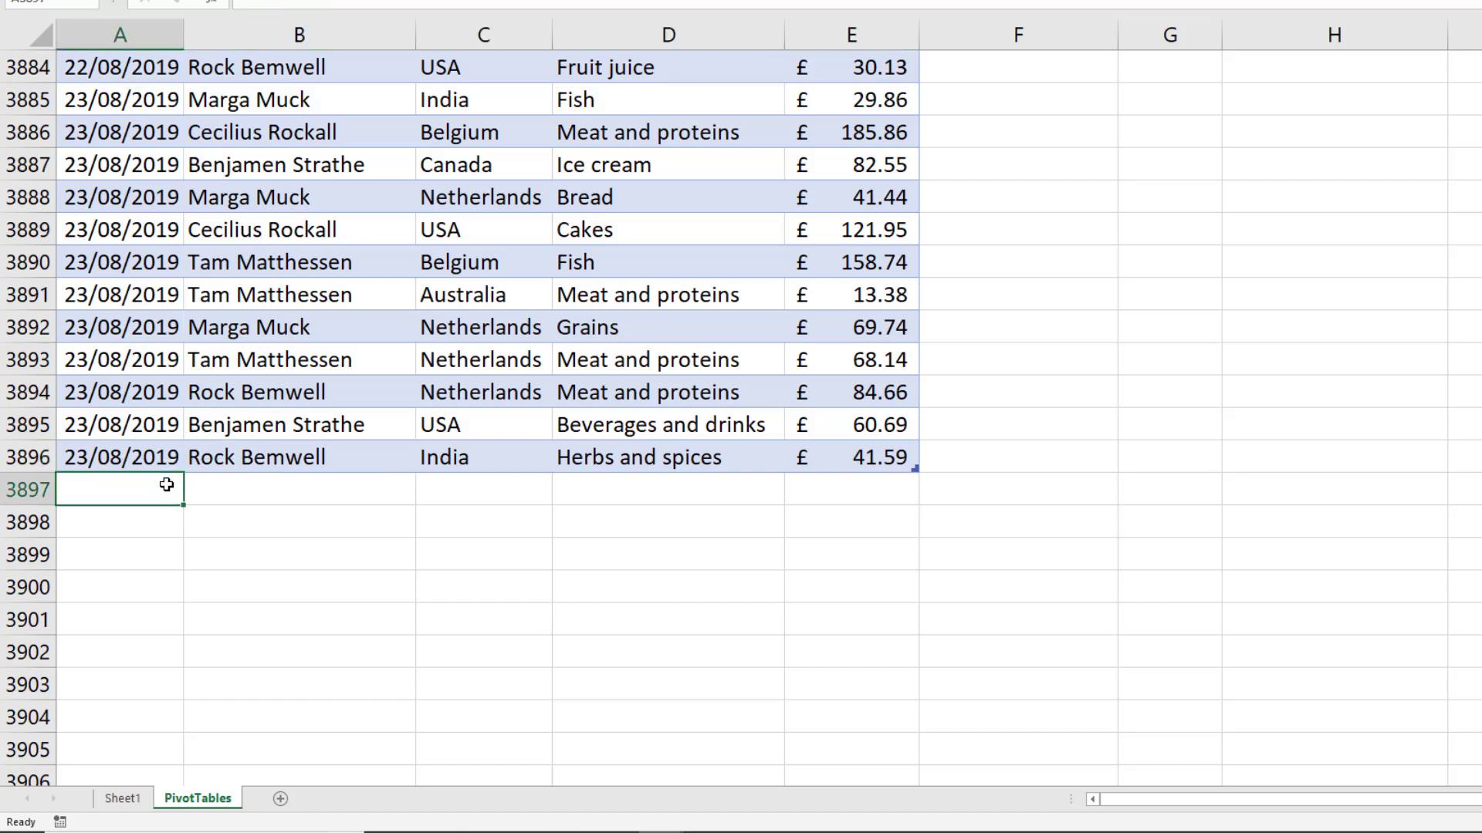
- Enter 24/08/2019, the repeated rep, Slovenia, the repeated category Herbs and spices, and £20
{"action": "type", "text": "24/08/"}
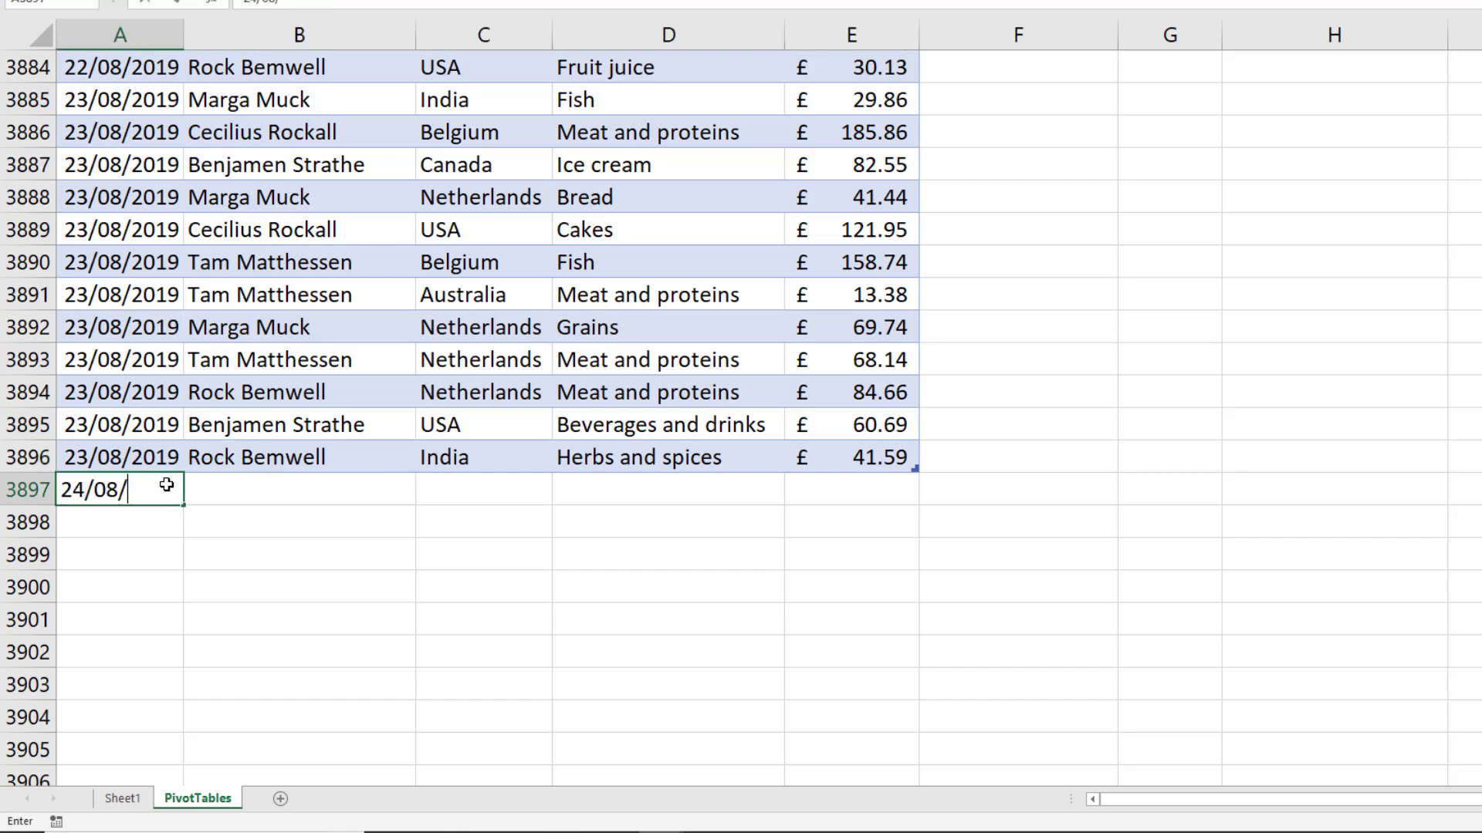
{"action": "type", "text": "2019"}
{"action": "key", "text": "Tab"}
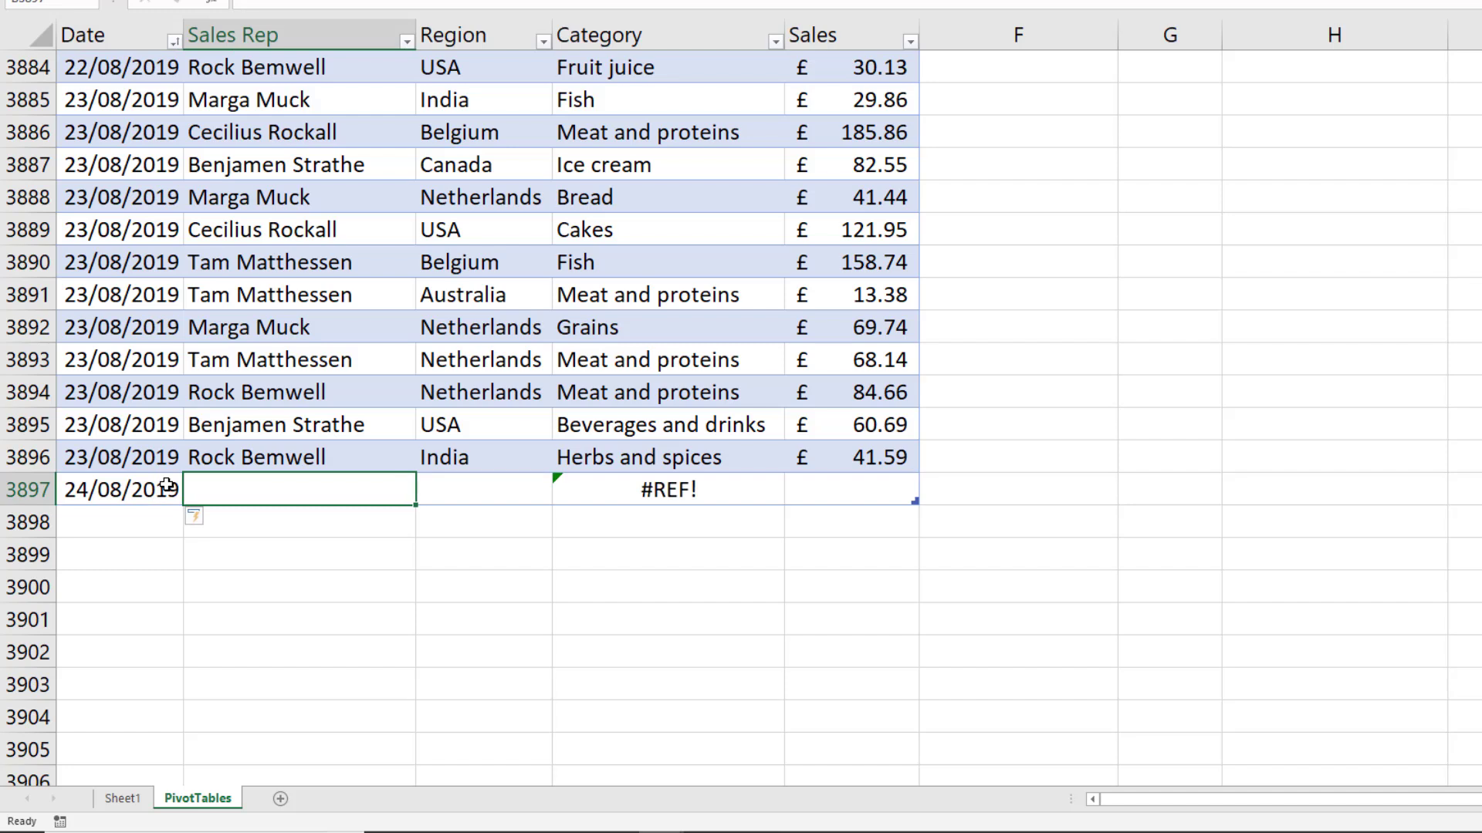
{"action": "key", "text": "ctrl+d"}
{"action": "key", "text": "Tab"}
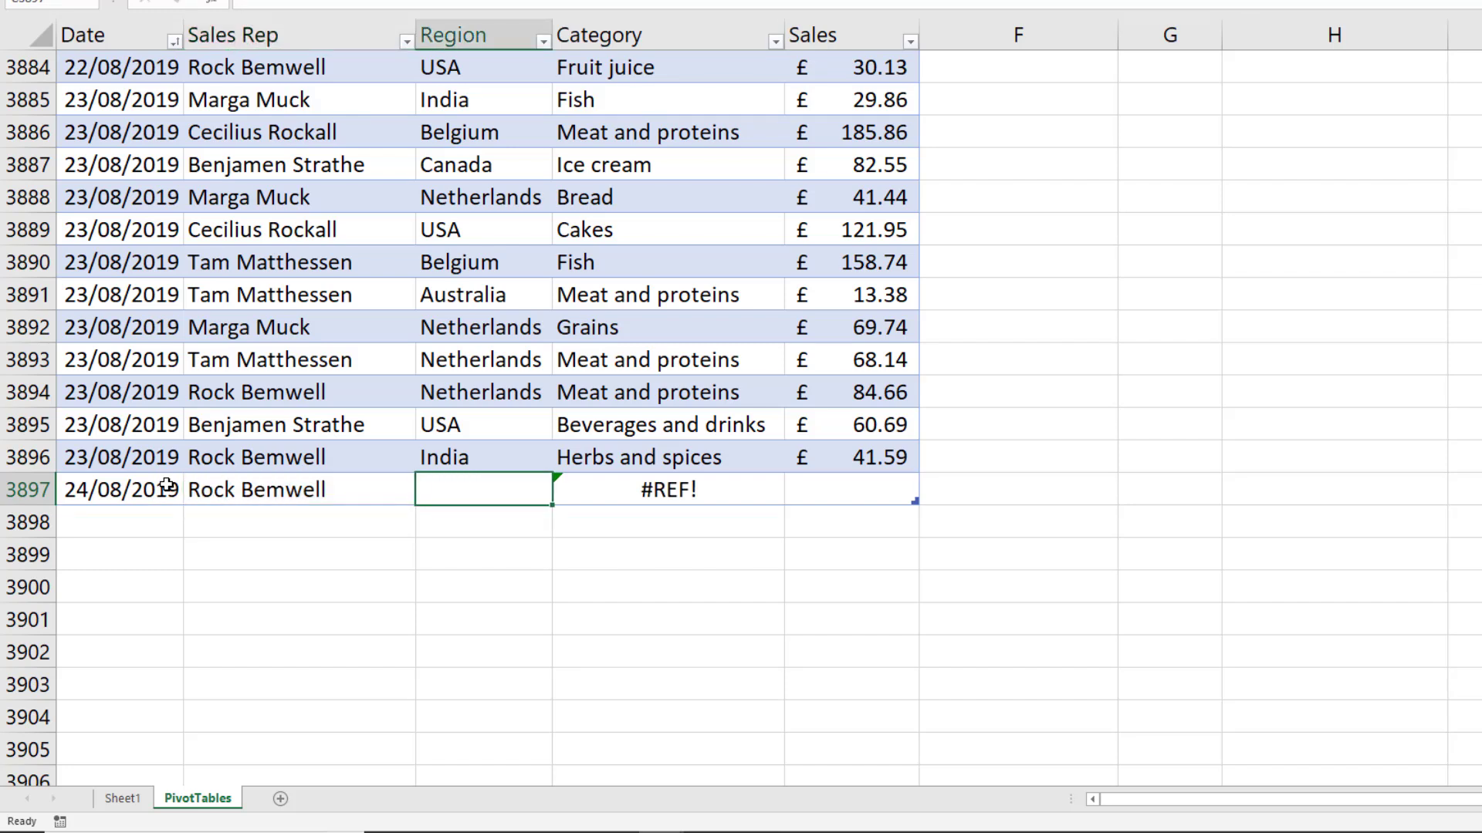
{"action": "type", "text": "Slovenia"}
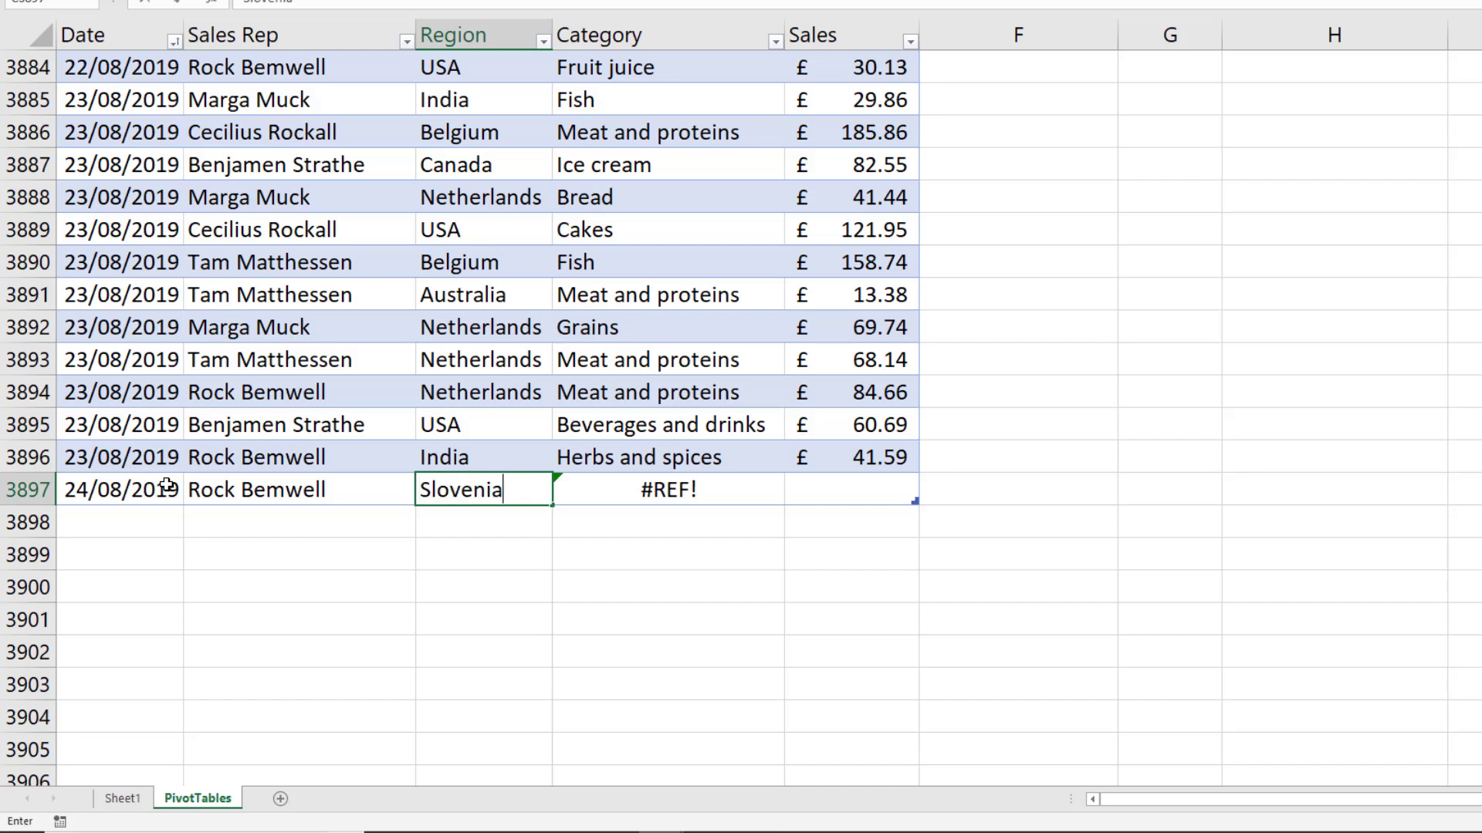
{"action": "key", "text": "Tab"}
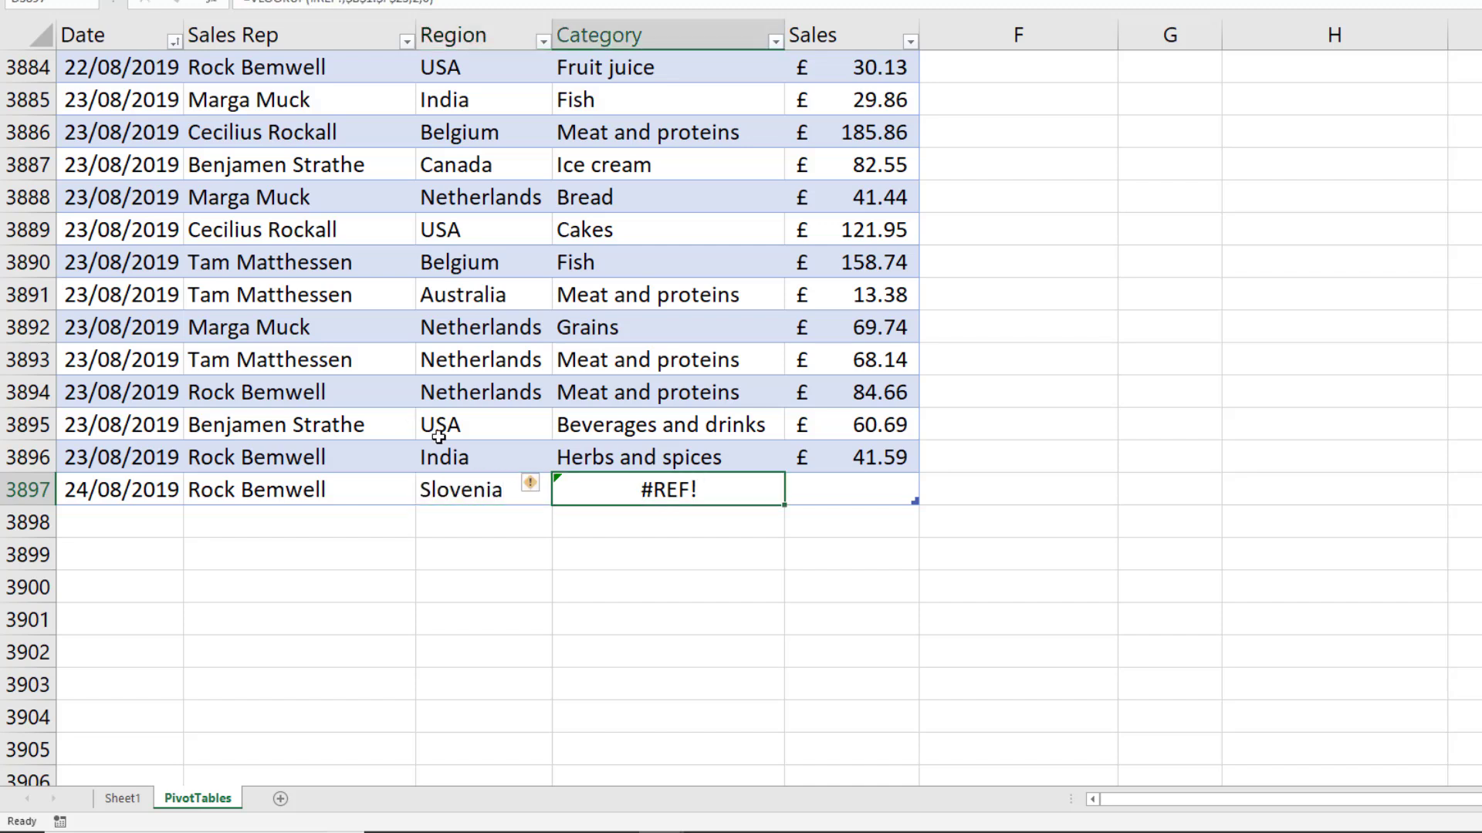
{"action": "key", "text": "ctrl+d"}
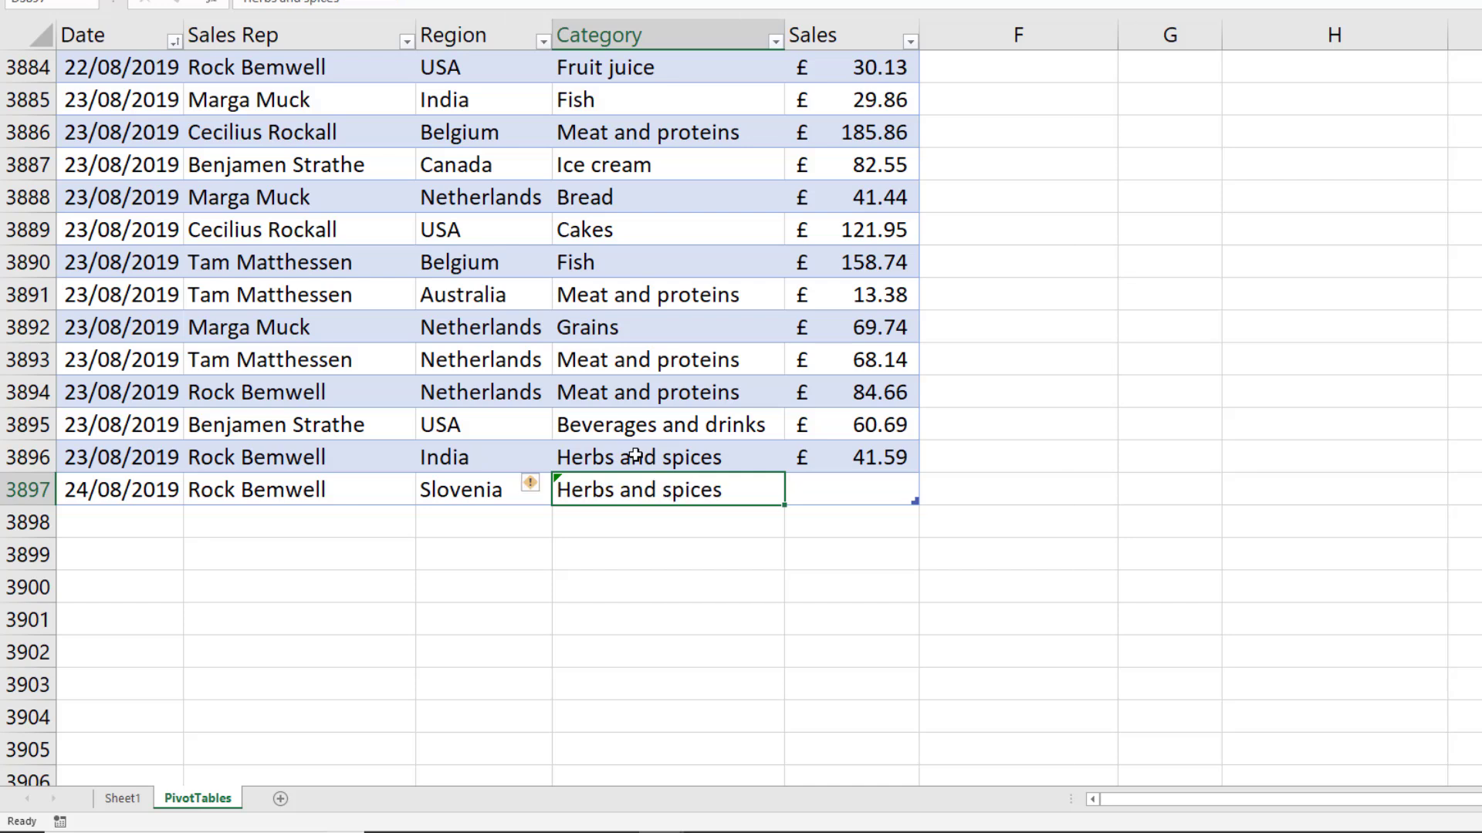
{"action": "left_click", "coordinate": [854, 491]}
{"action": "type", "text": "20"}
{"action": "key", "text": "Return"}
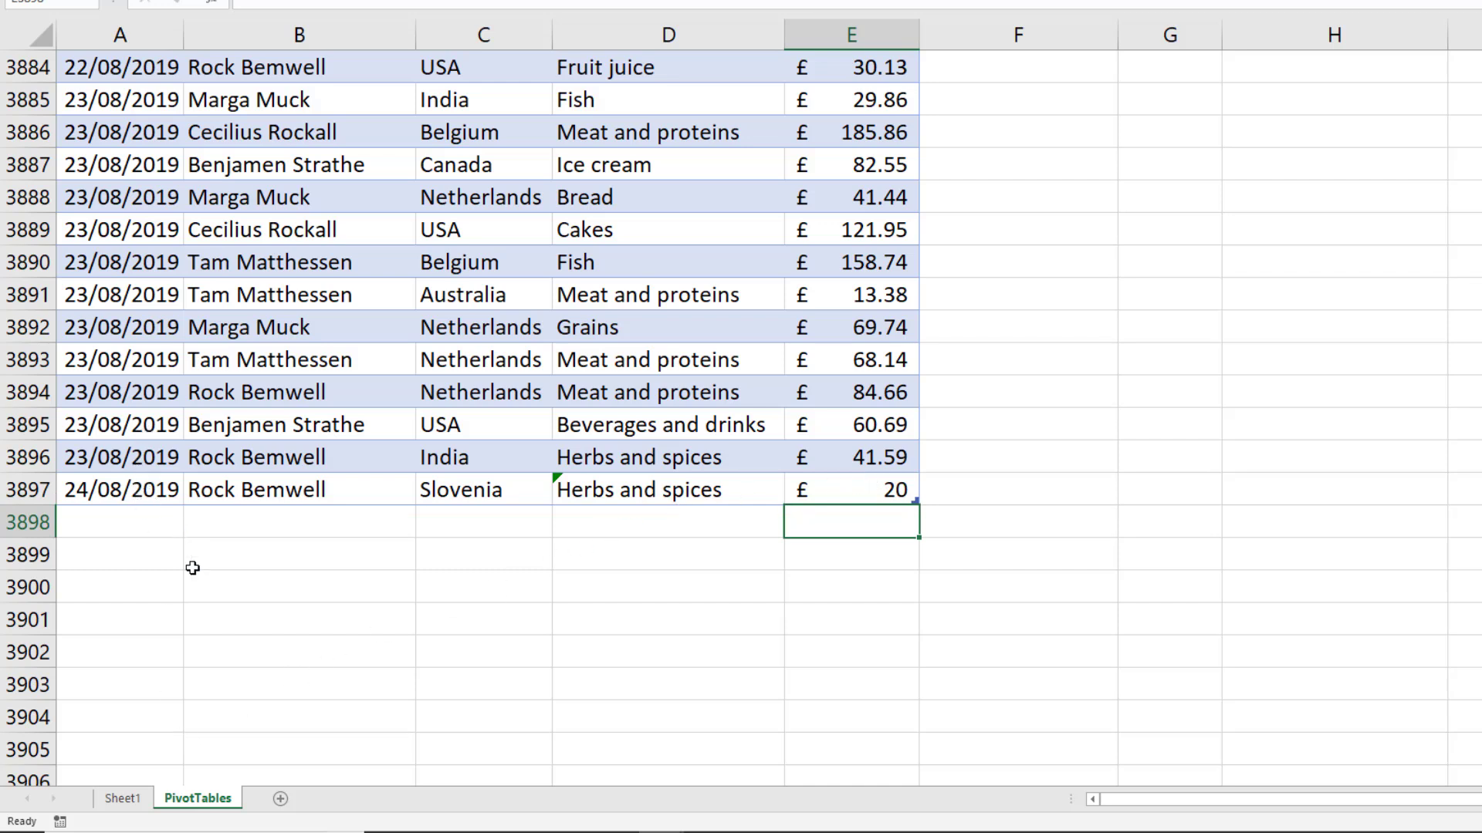
- Back on the PivotTable sheet, select the region names and refresh the pivot from its context menu
{"action": "left_click", "coordinate": [118, 800]}
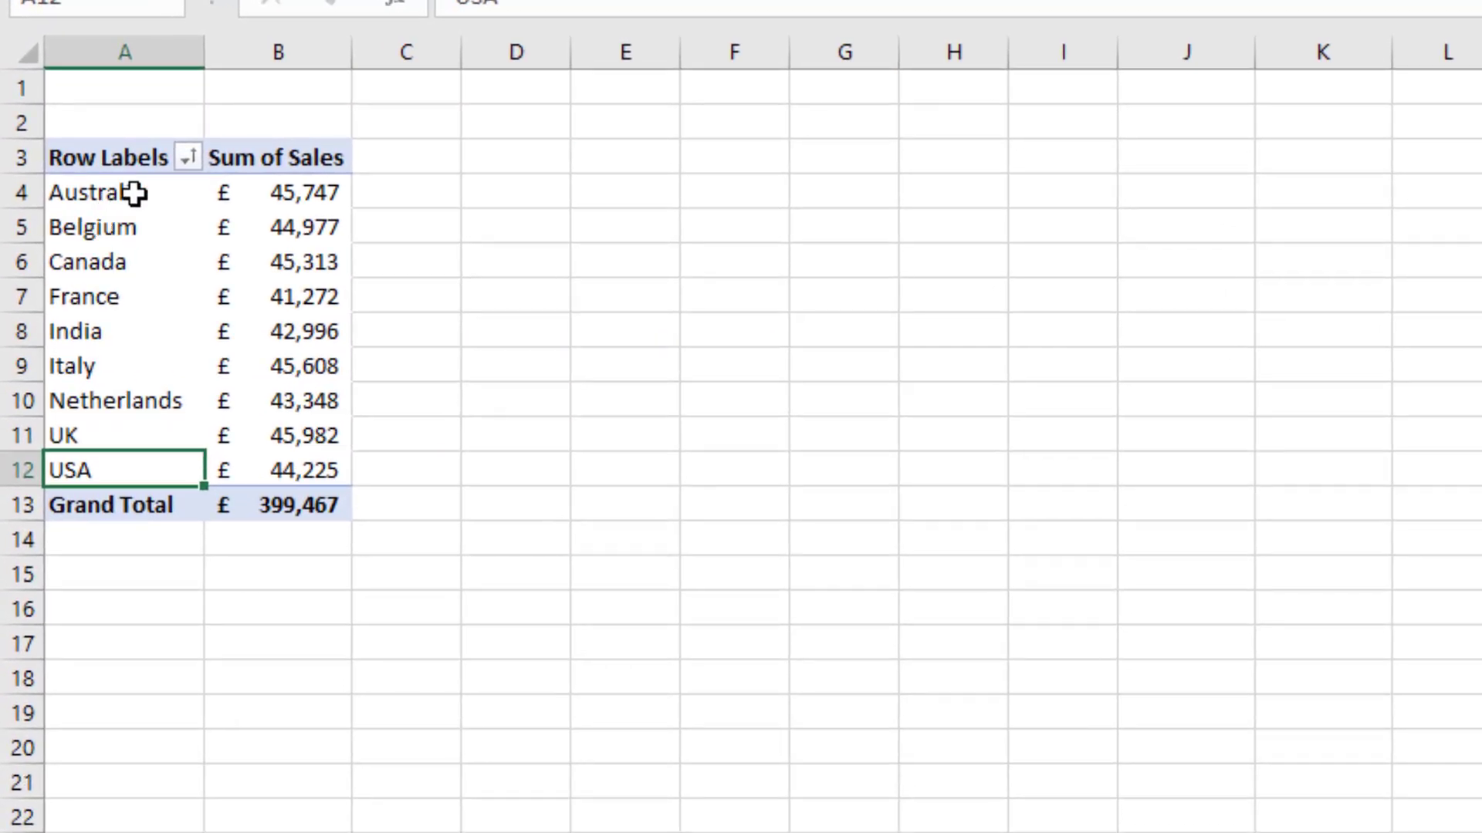
{"action": "left_click_drag", "start_coordinate": [135, 195], "coordinate": [160, 471]}
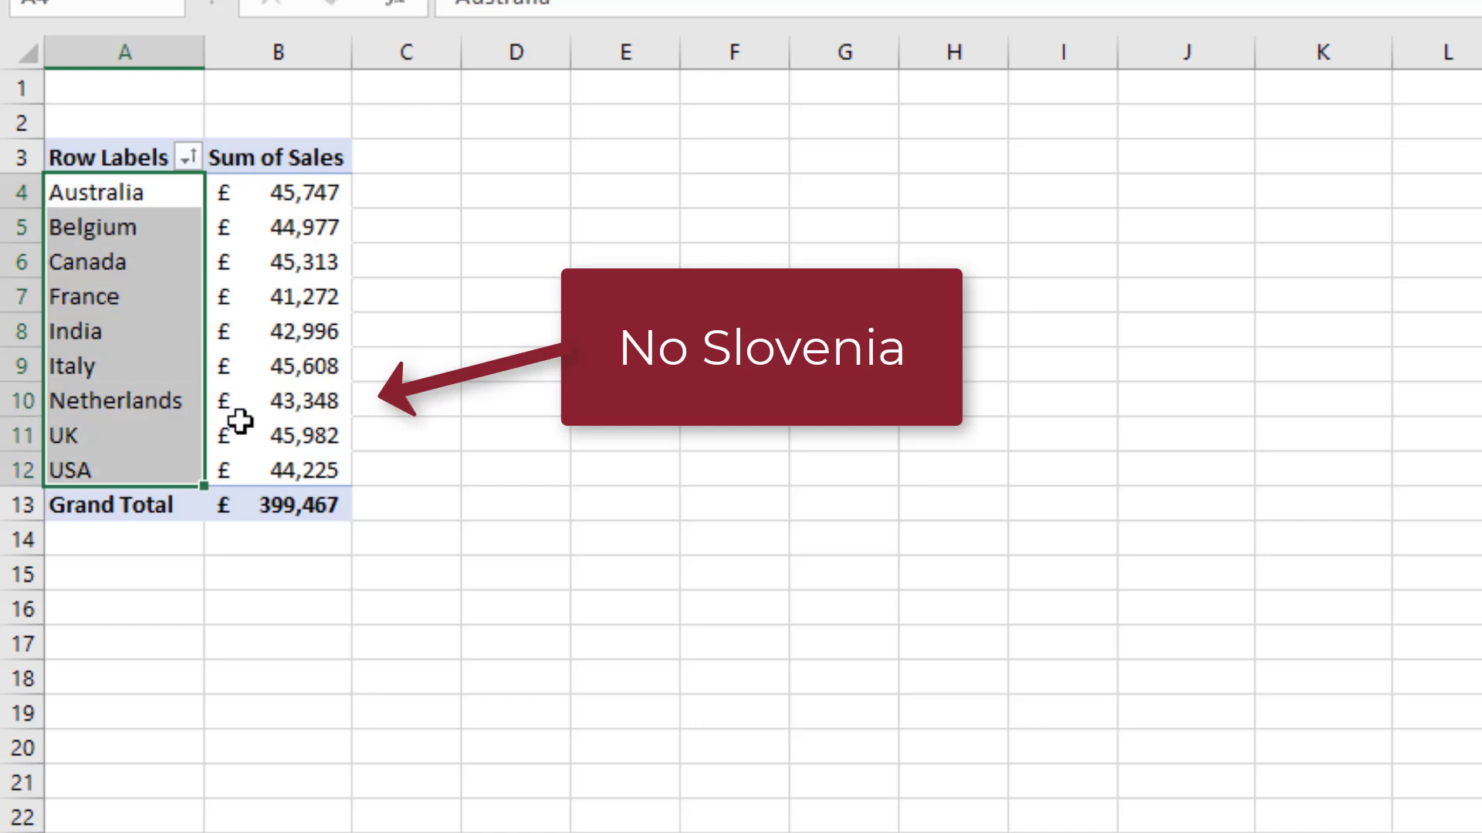
{"action": "left_click", "coordinate": [240, 421]}
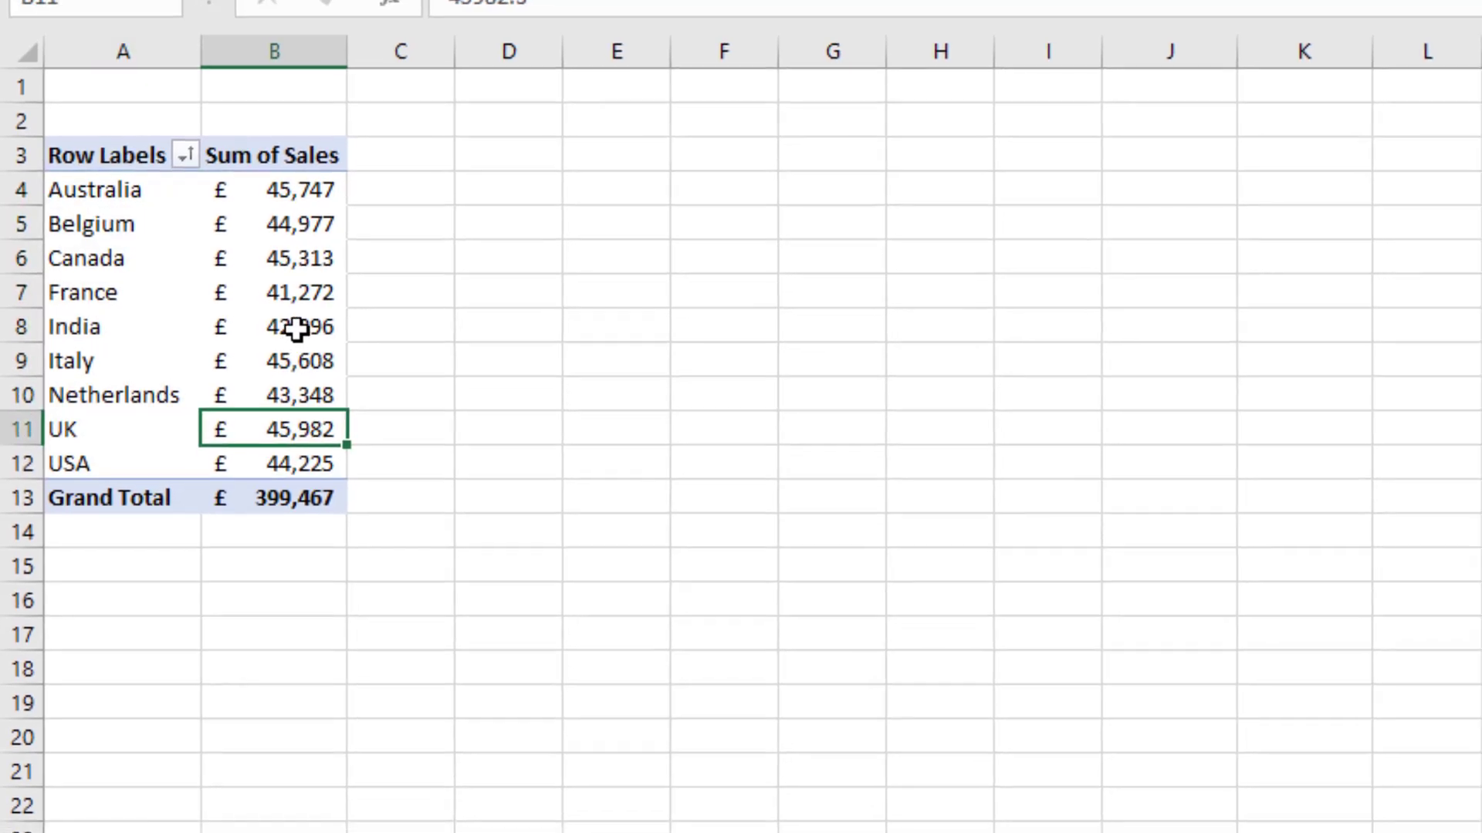
{"action": "right_click", "coordinate": [296, 328]}
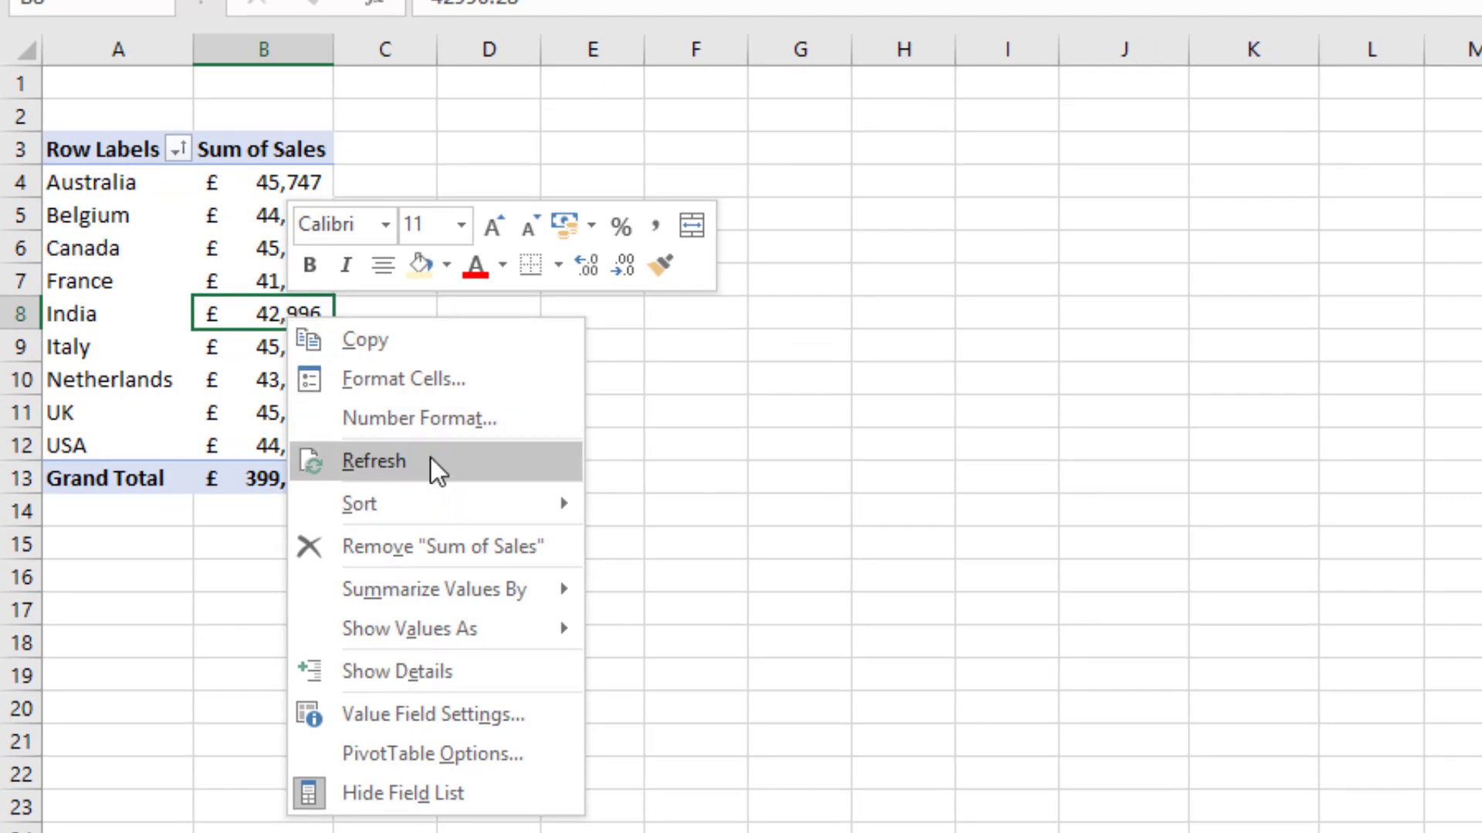
{"action": "left_click", "coordinate": [431, 457]}
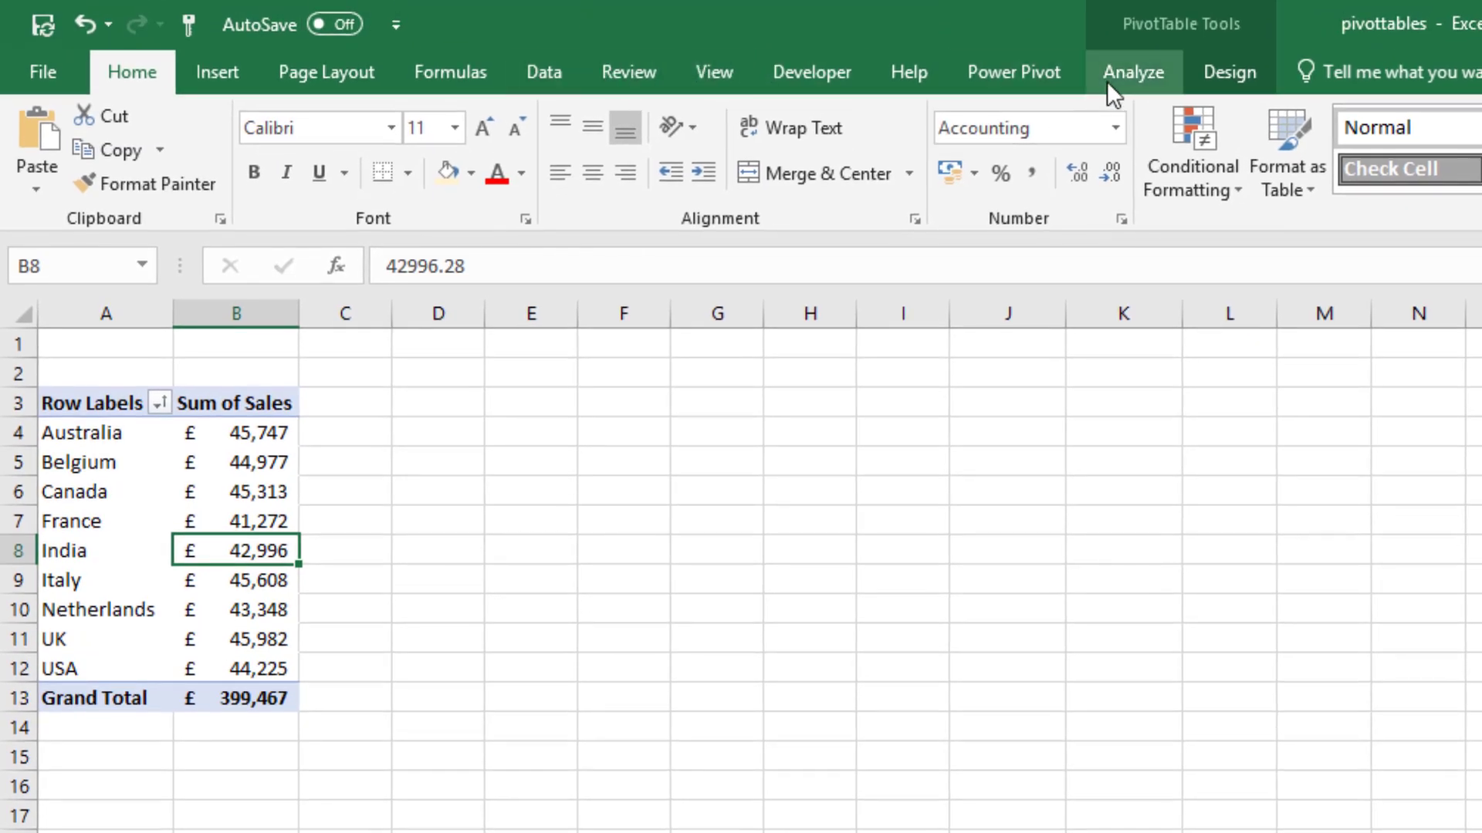
- Open the Refresh options under PivotTable Analyze and the Refresh All options under Data
{"action": "left_click", "coordinate": [1148, 77]}
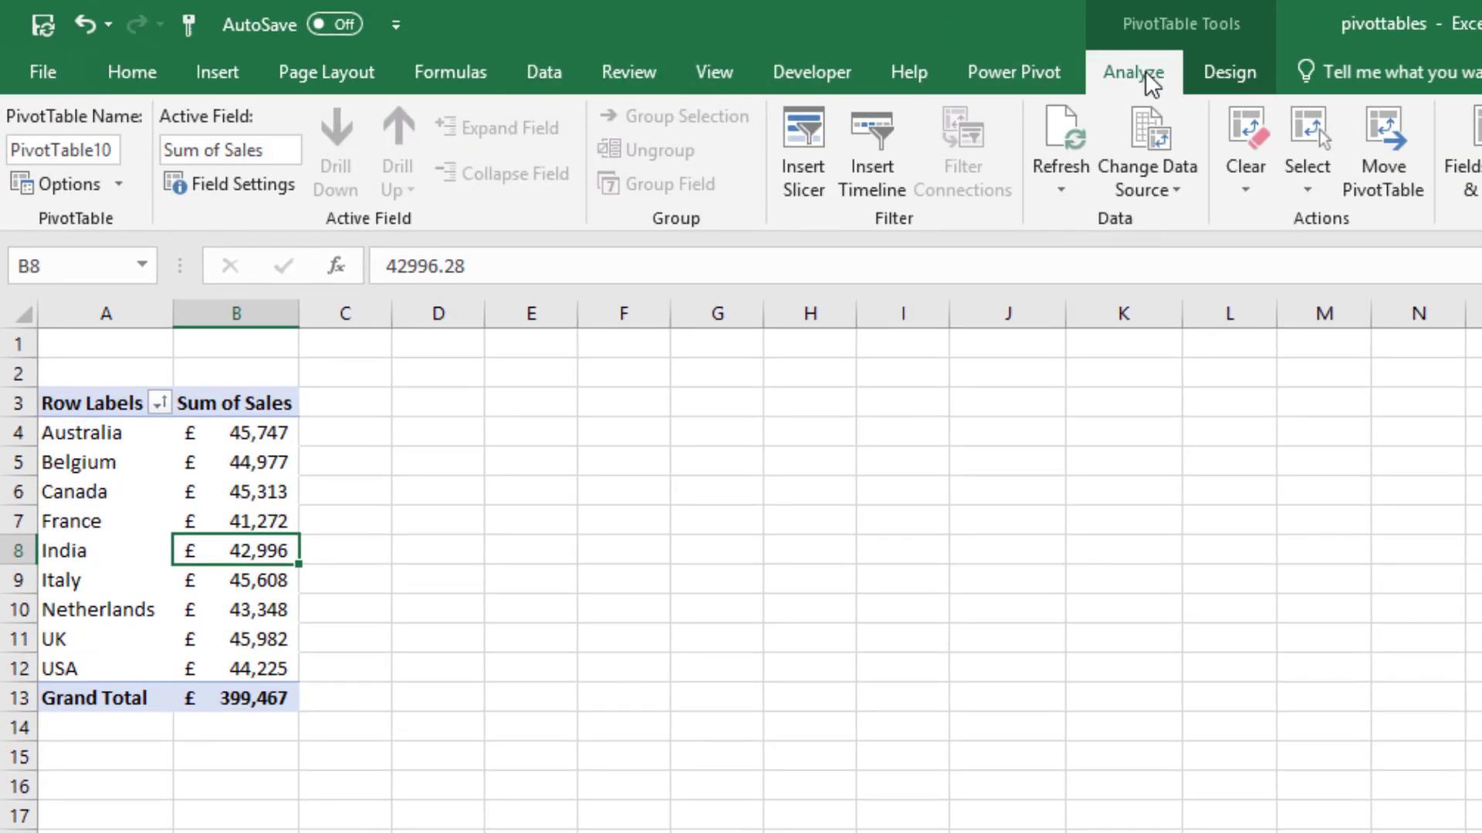
{"action": "left_click", "coordinate": [1075, 189]}
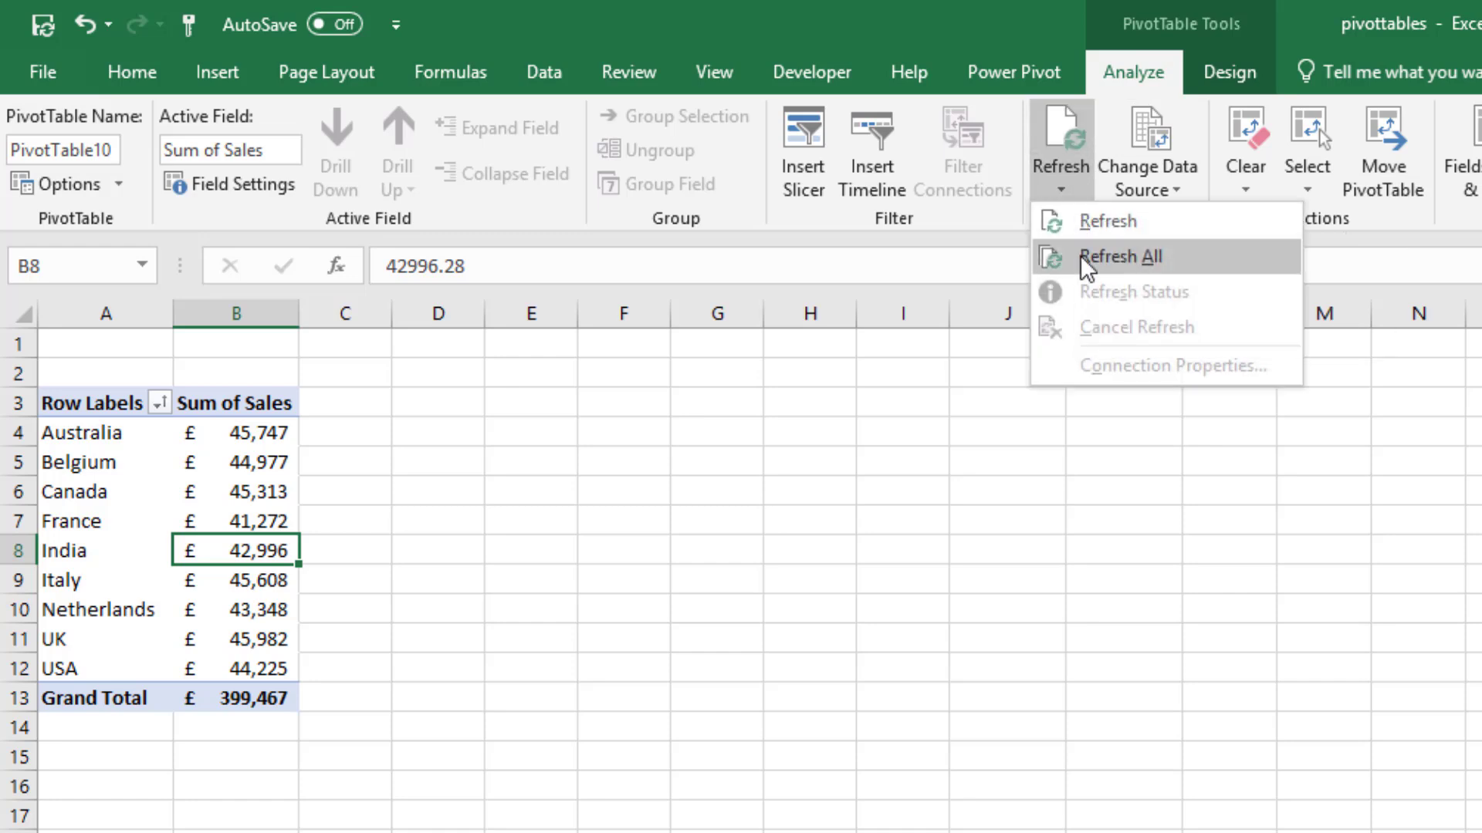
{"action": "left_click", "coordinate": [558, 75]}
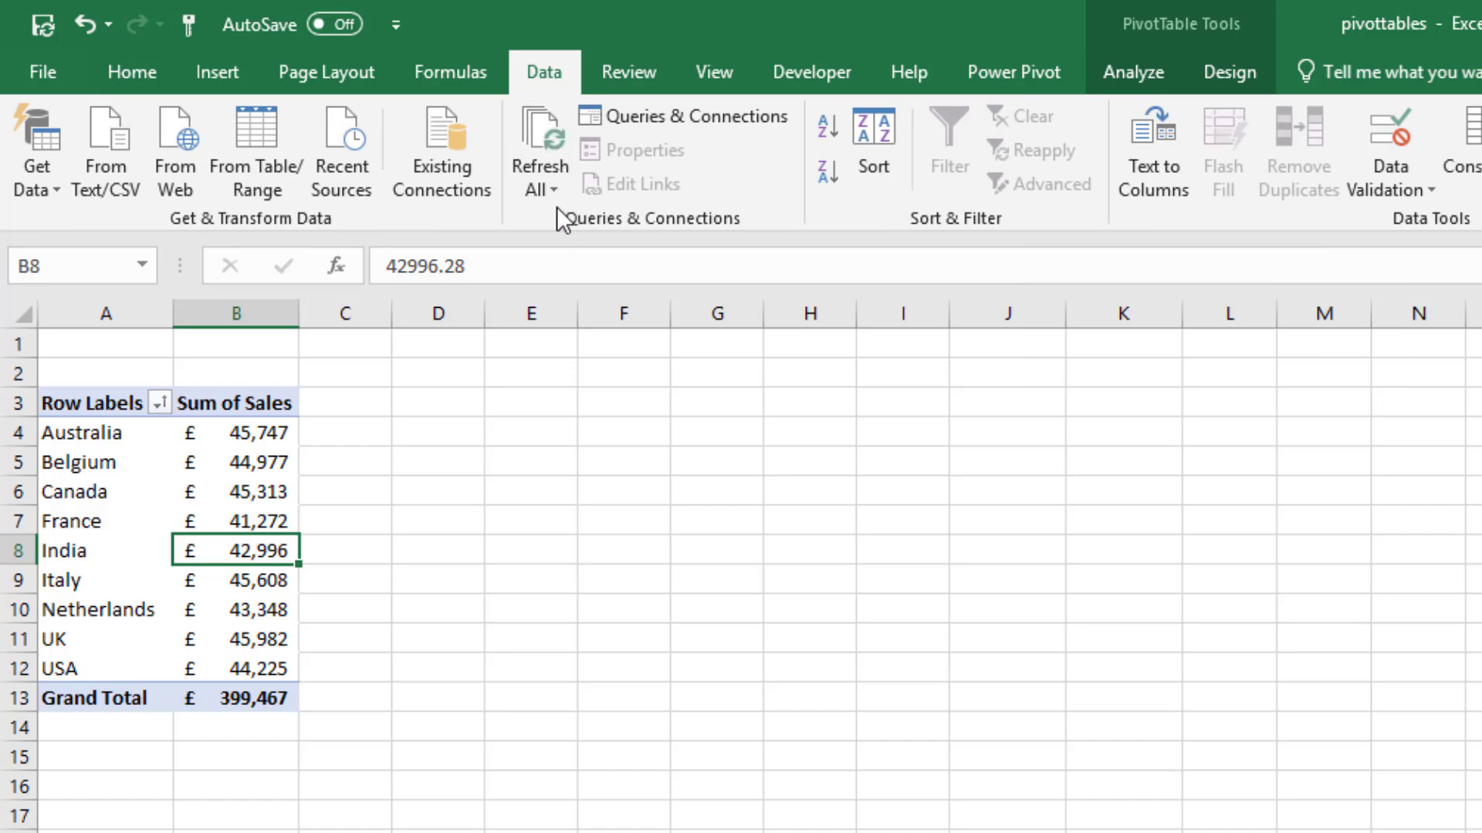
{"action": "left_click", "coordinate": [562, 192]}
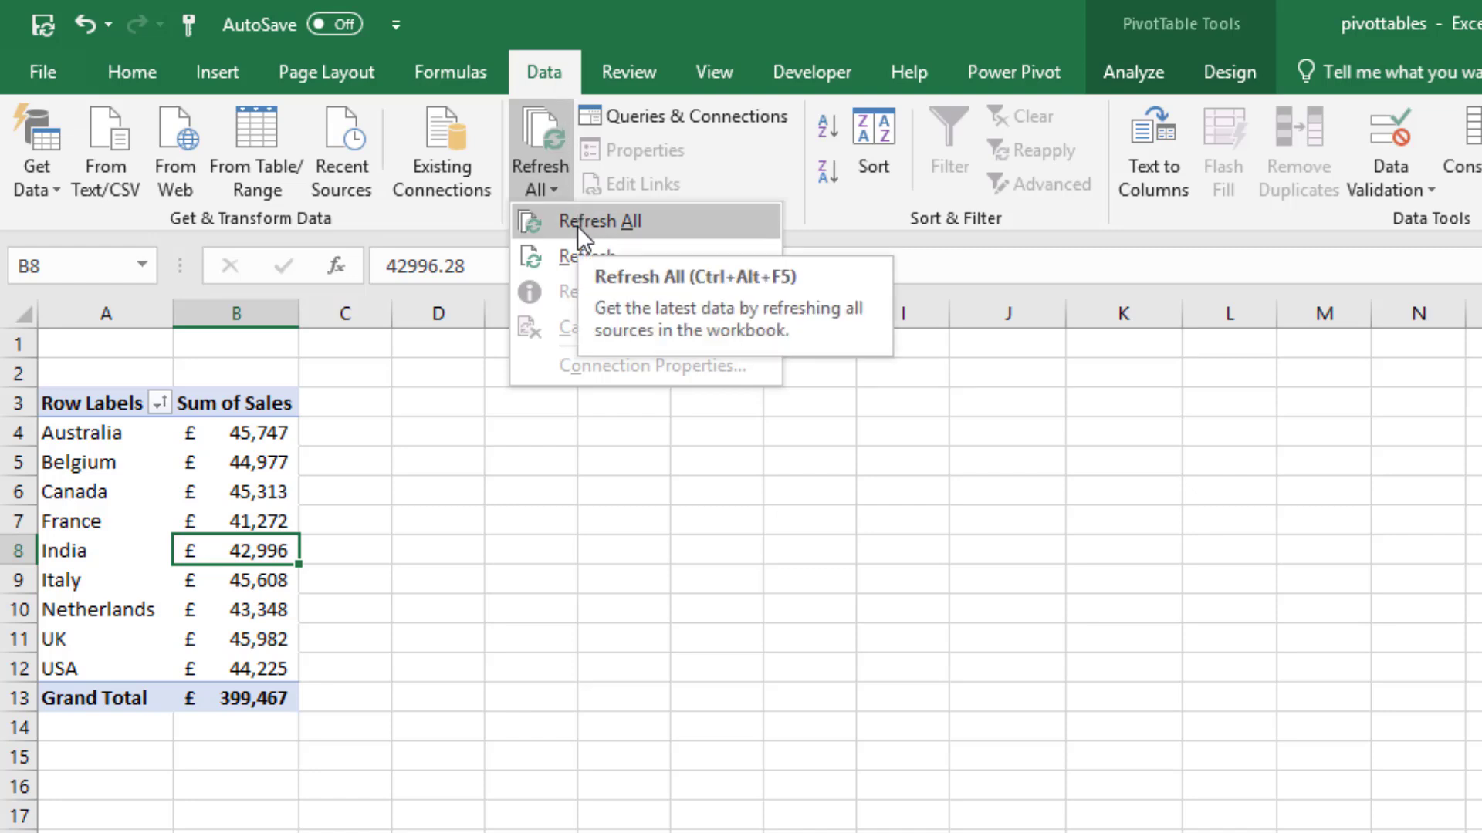
- Refresh all data so Slovenia appears at £20 in the pivot, then check the region rows
{"action": "left_click", "coordinate": [577, 226]}
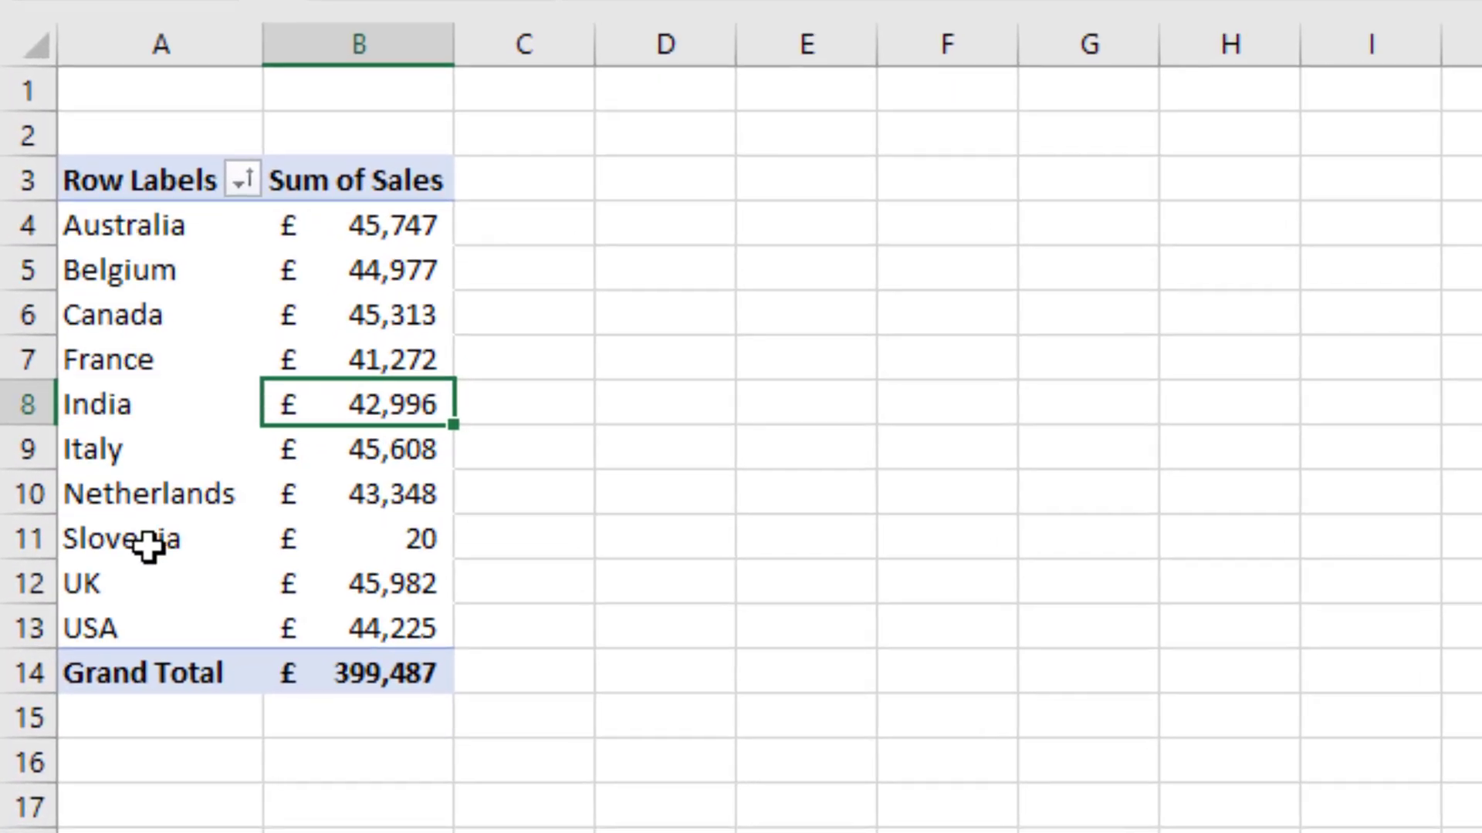
{"action": "left_click_drag", "start_coordinate": [98, 644], "coordinate": [212, 644]}
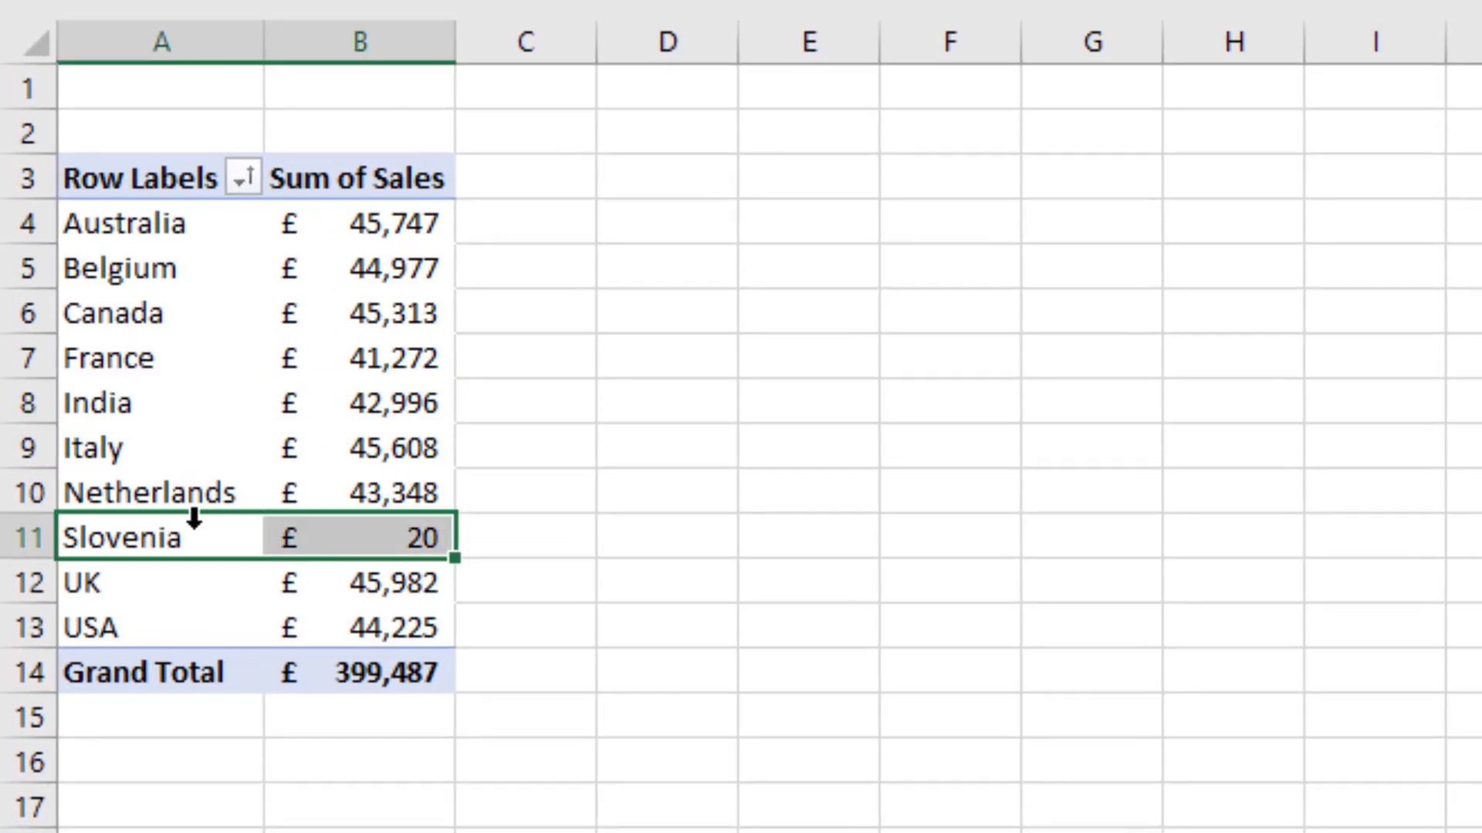
{"action": "left_click", "coordinate": [238, 449]}
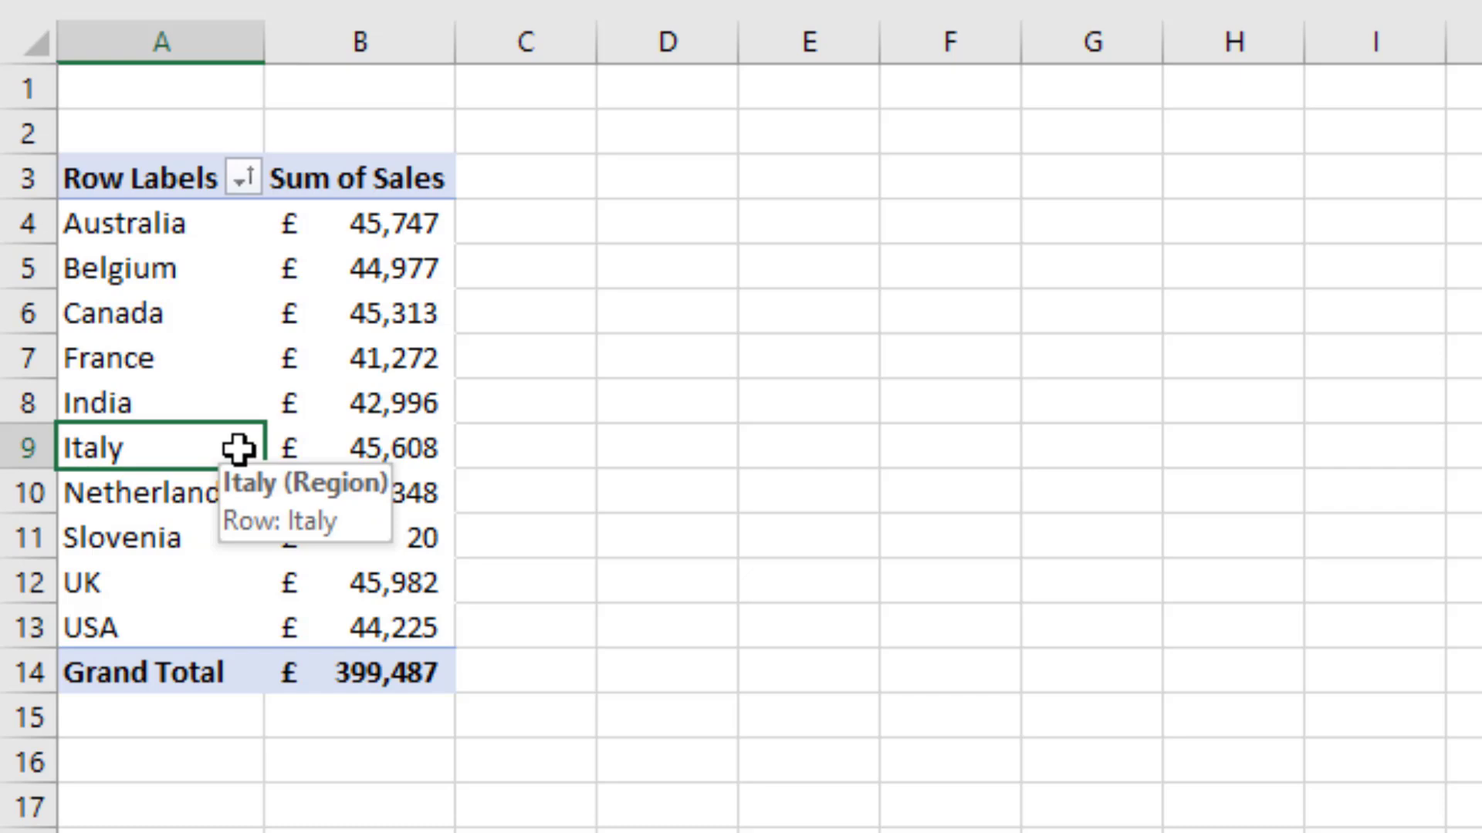
{"action": "right_click", "coordinate": [429, 357]}
{"action": "key", "text": "Escape"}
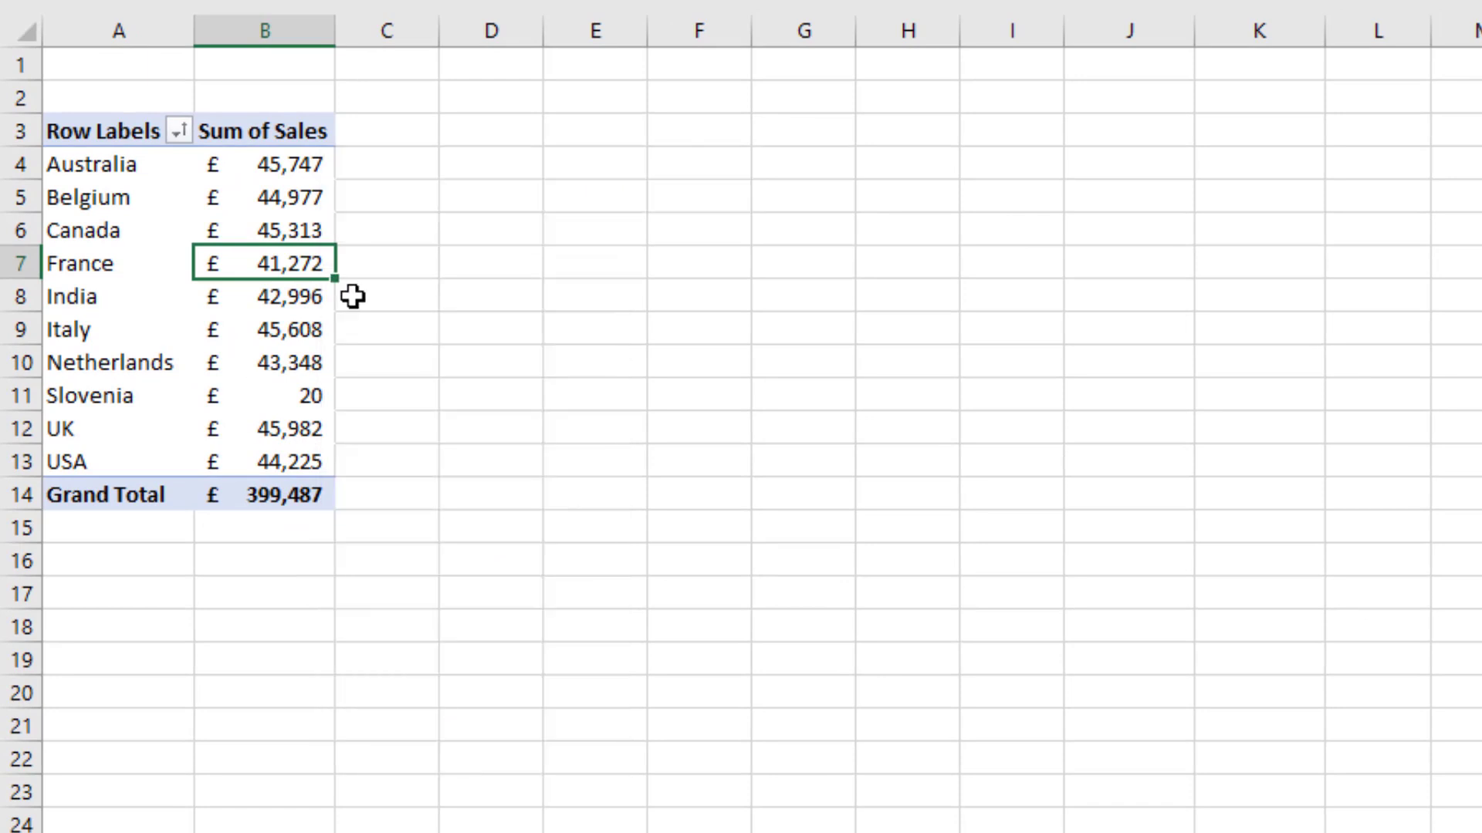
{"action": "left_click", "coordinate": [231, 327]}
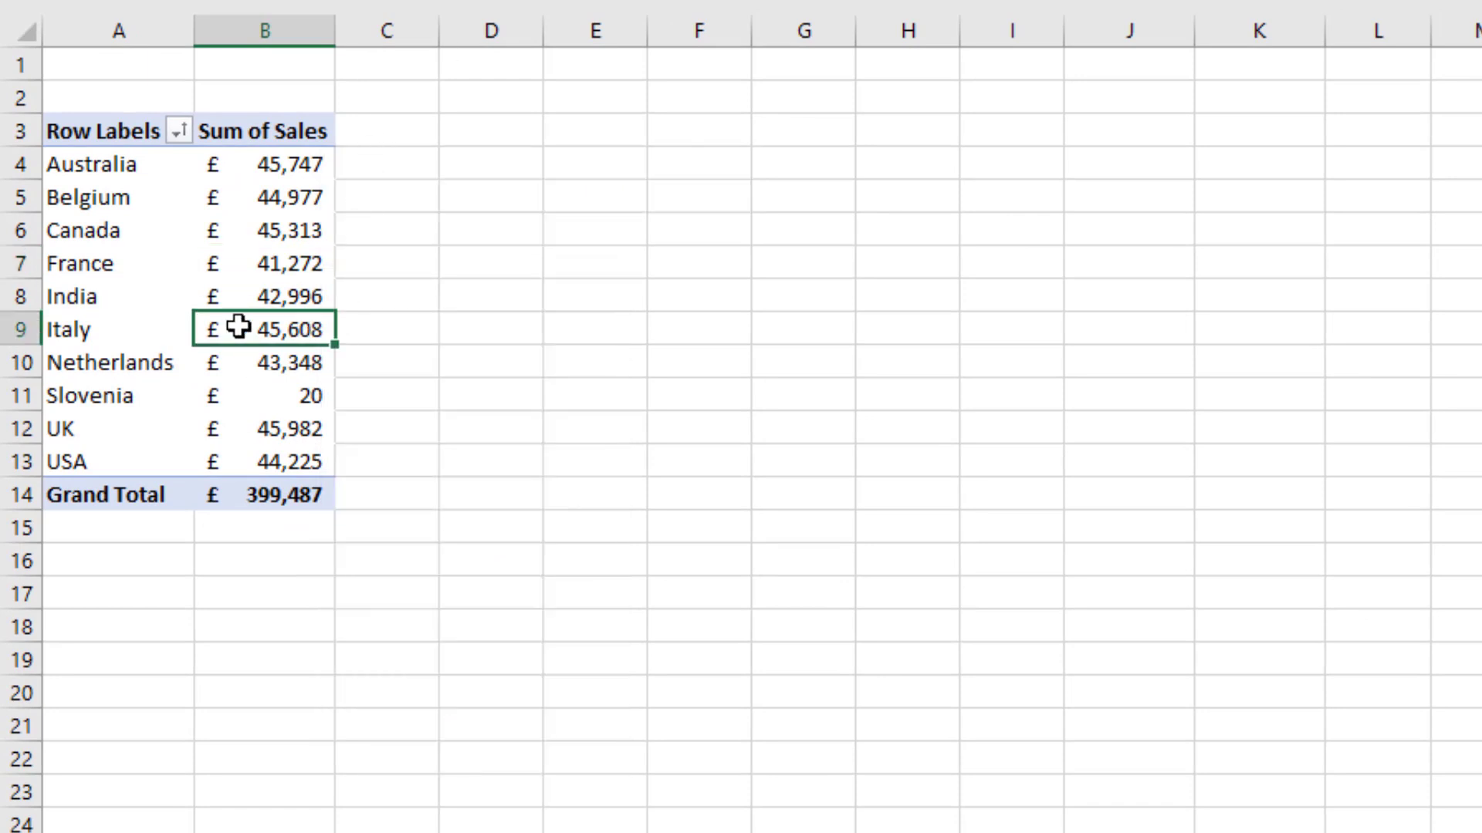
{"action": "left_click", "coordinate": [174, 333]}
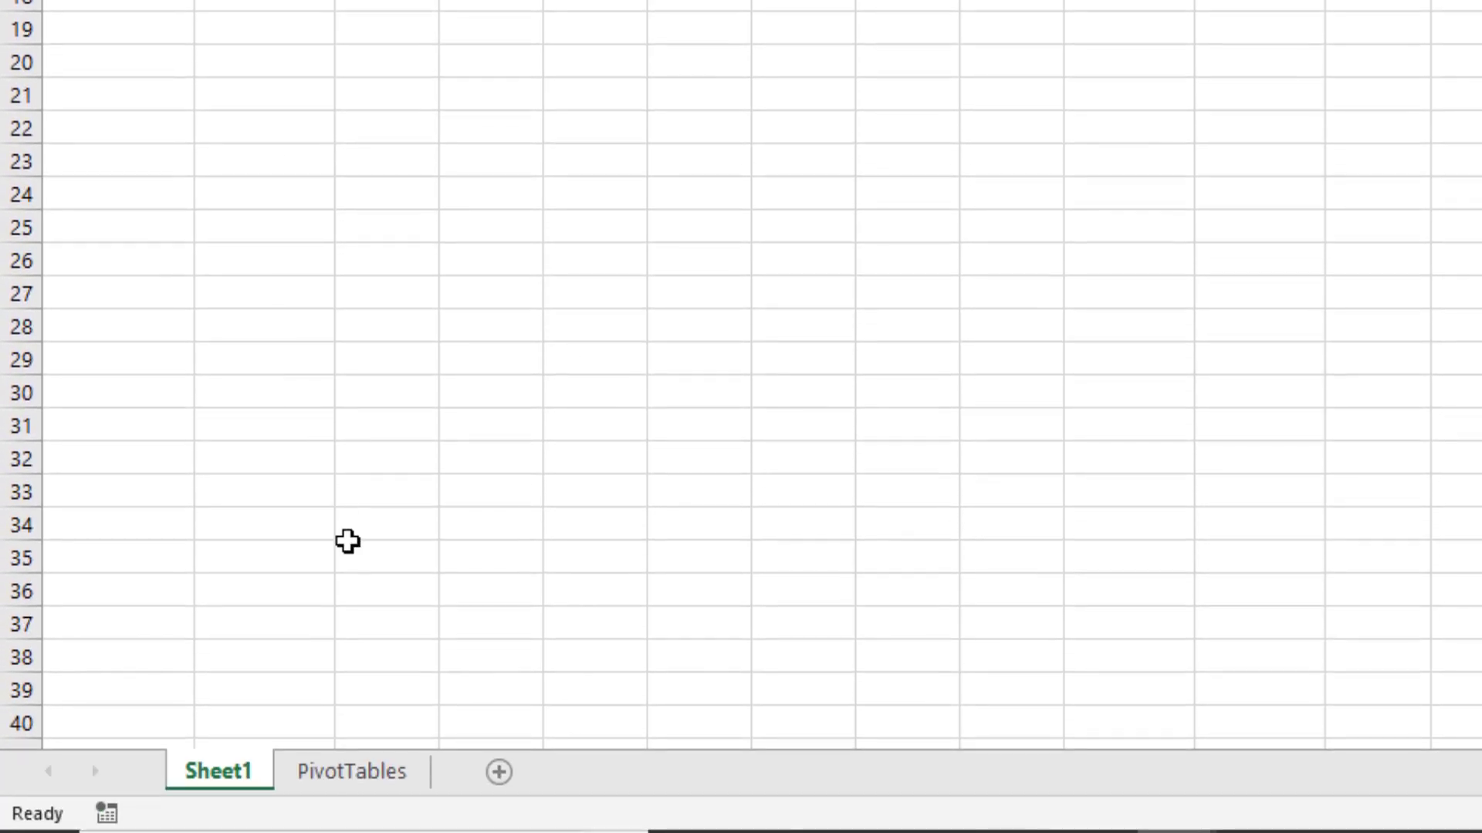
- Delete the Slovenia sale row 3897 from the source data on the PivotTables sheet
{"action": "left_click", "coordinate": [392, 774]}
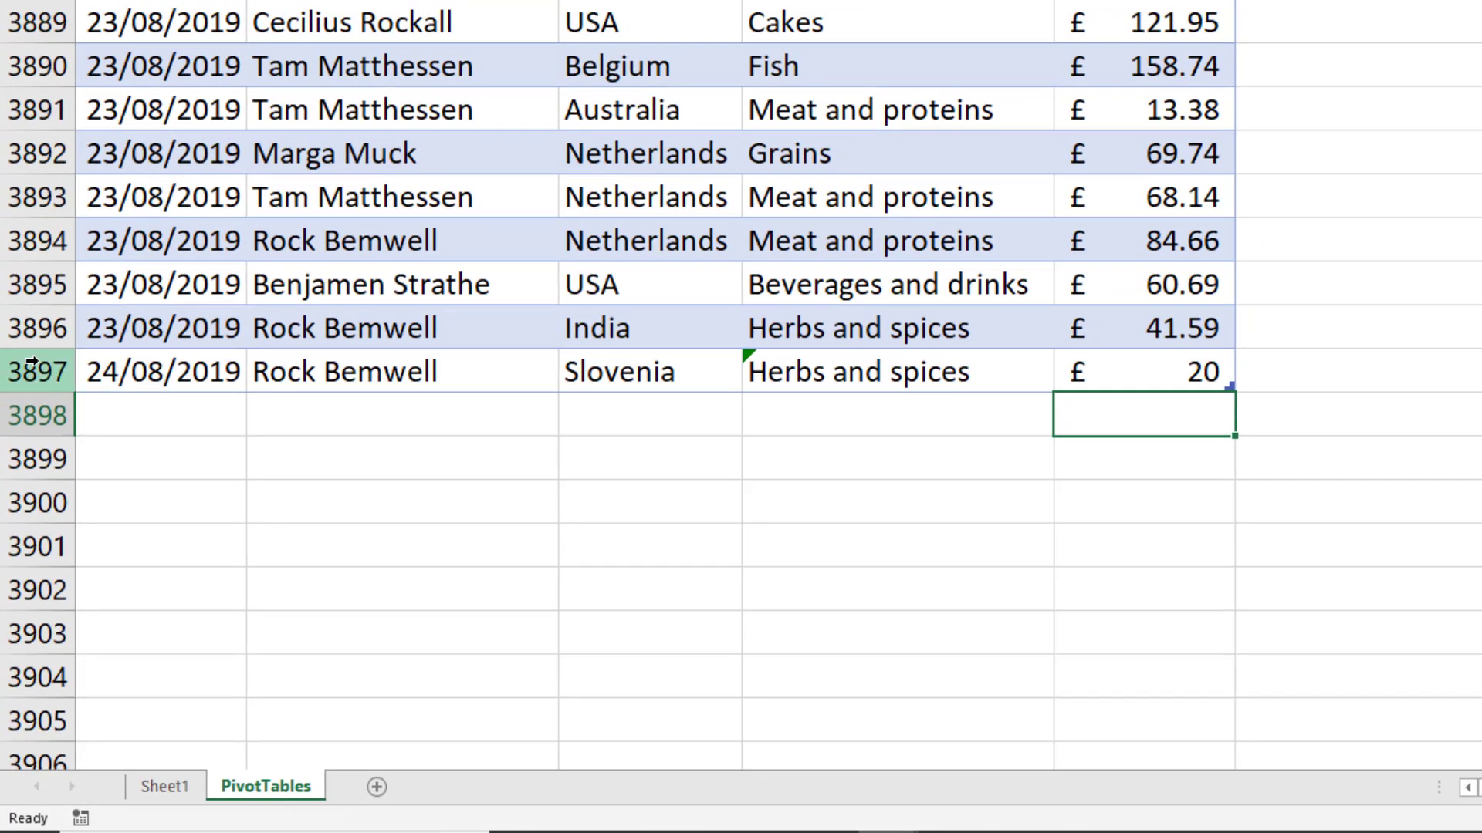
{"action": "right_click", "coordinate": [31, 353]}
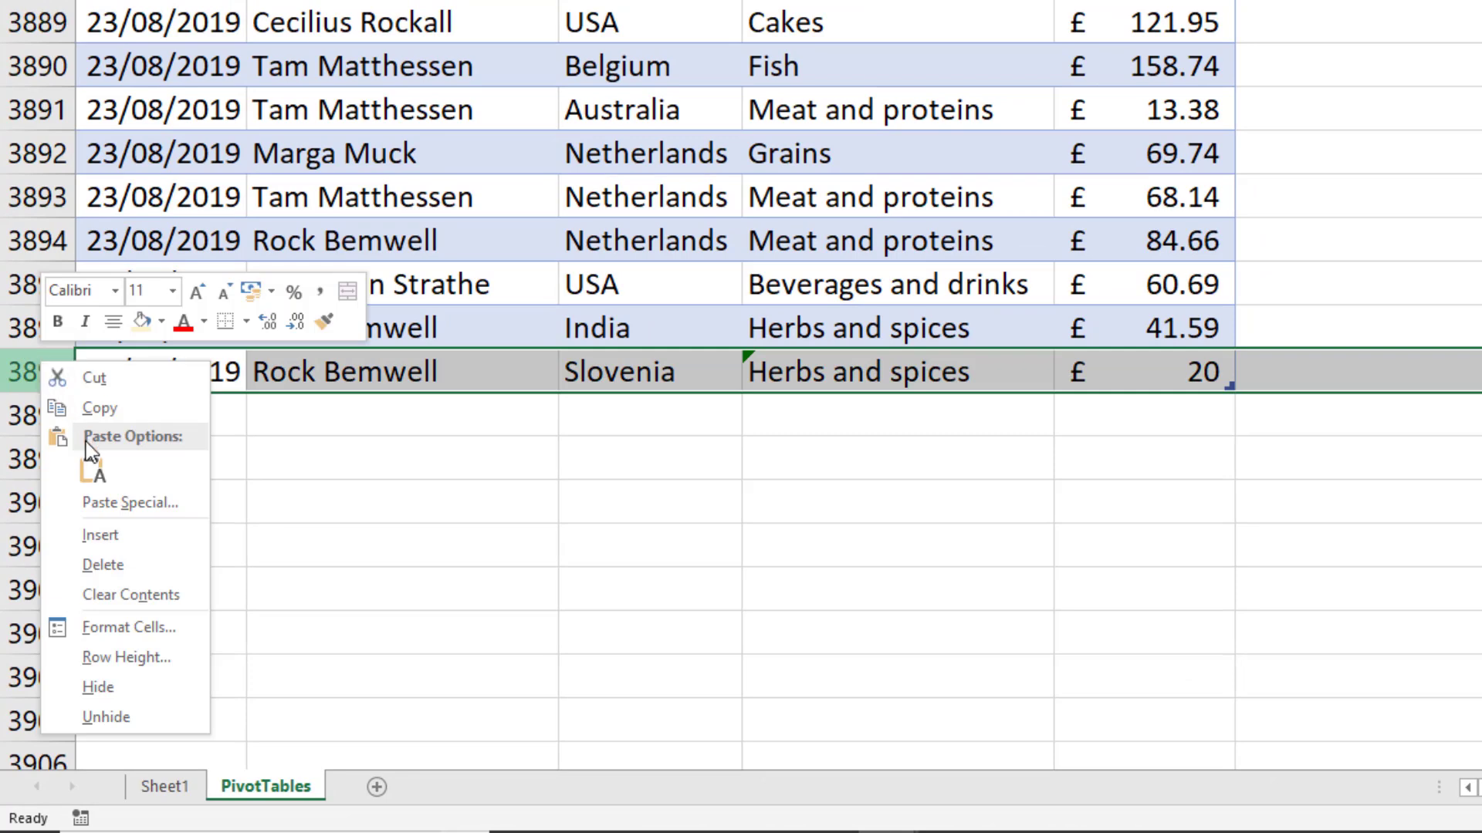
{"action": "left_click", "coordinate": [122, 574]}
{"action": "left_click", "coordinate": [257, 287]}
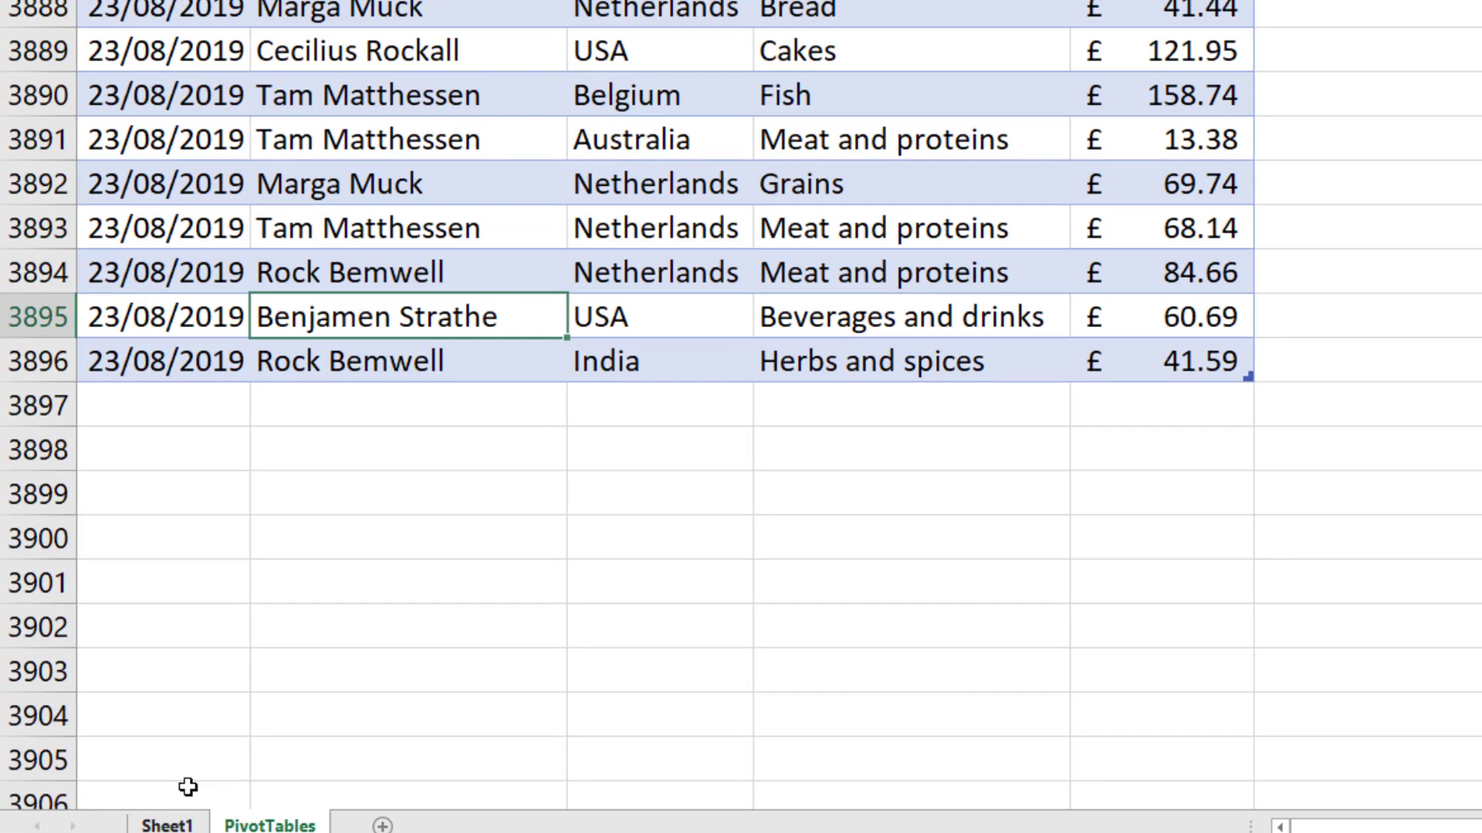
- Refresh the PivotTable on Sheet1 so Slovenia drops out and the total returns to £399,467
{"action": "left_click", "coordinate": [193, 789]}
{"action": "right_click", "coordinate": [258, 255]}
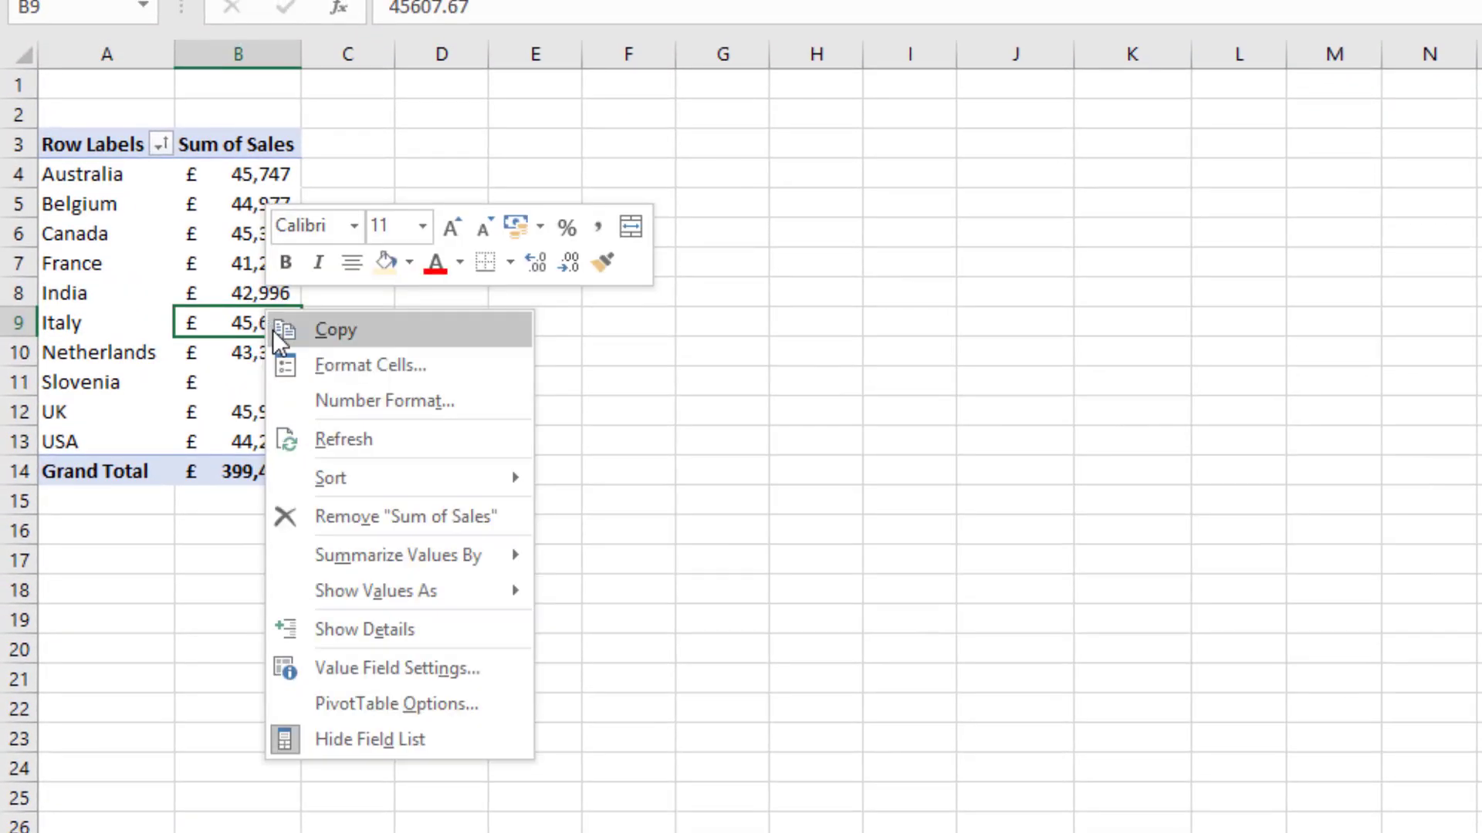
{"action": "left_click", "coordinate": [333, 437]}
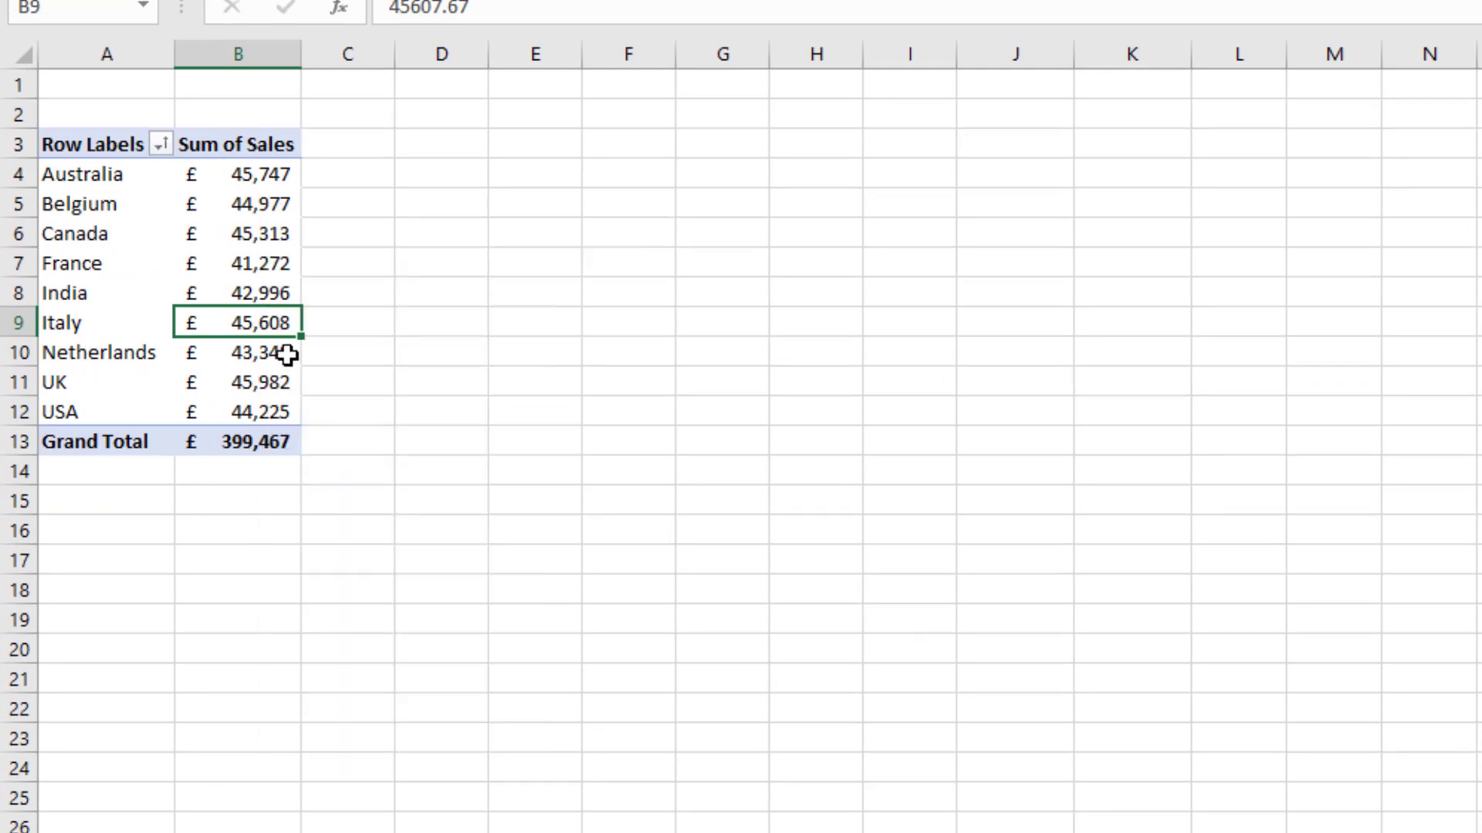
{"action": "mouse_move", "coordinate": [256, 392]}
{"action": "mouse_move", "coordinate": [154, 387]}
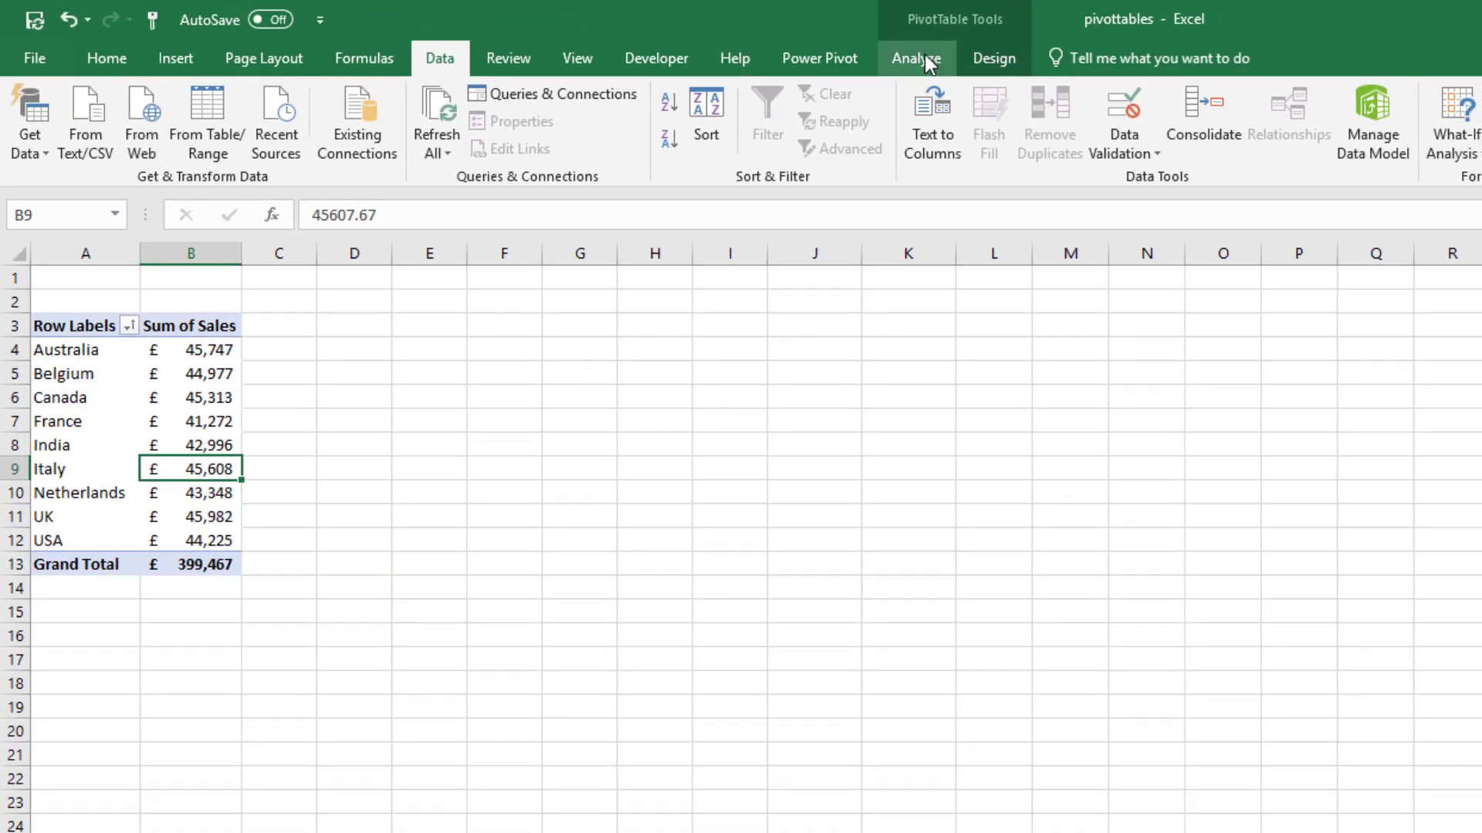
- Insert a Clustered Column PivotChart of Sum of Sales by region from the PivotTable
{"action": "left_click", "coordinate": [925, 62]}
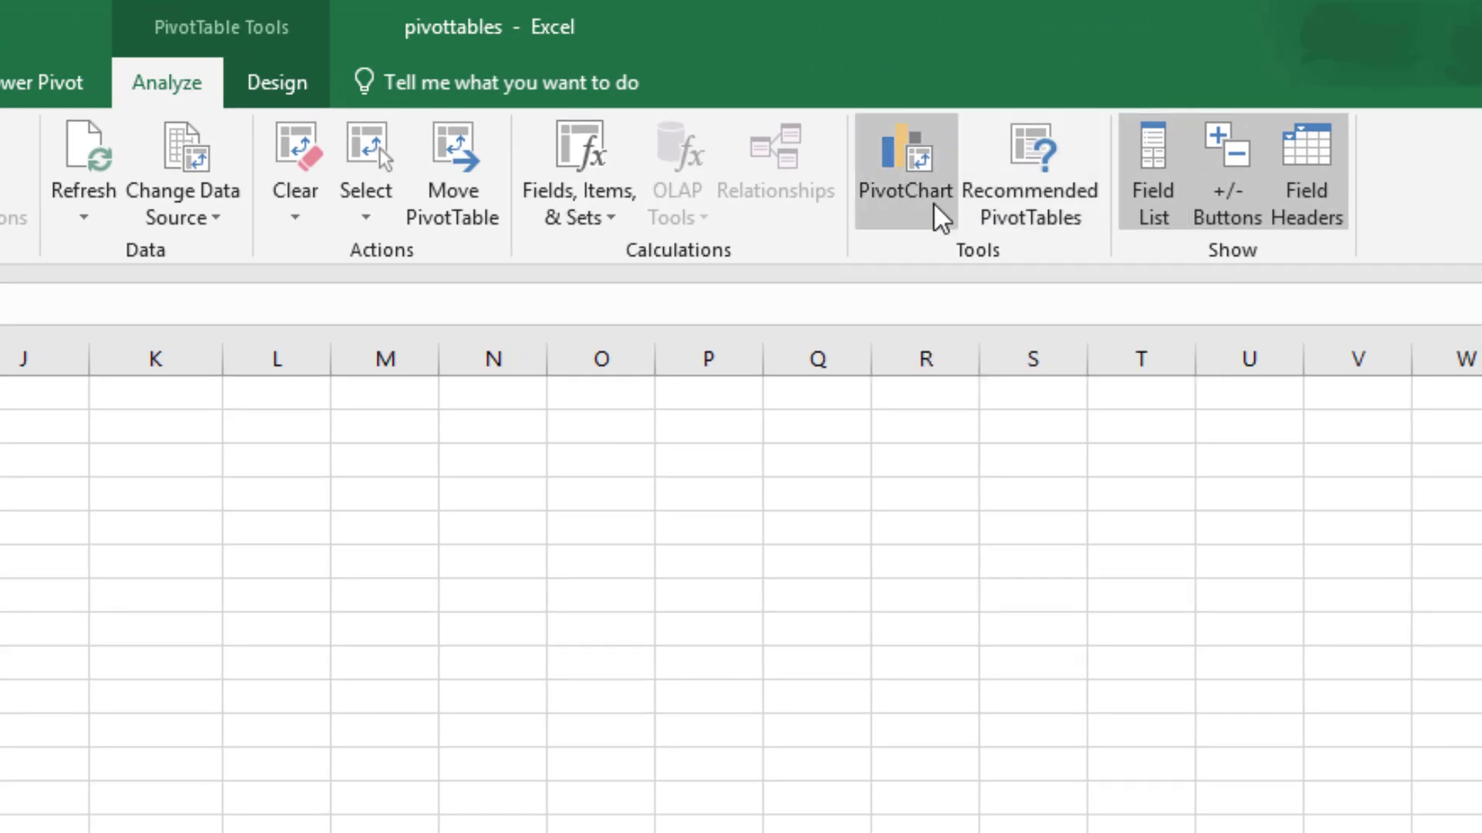
{"action": "left_click", "coordinate": [940, 218]}
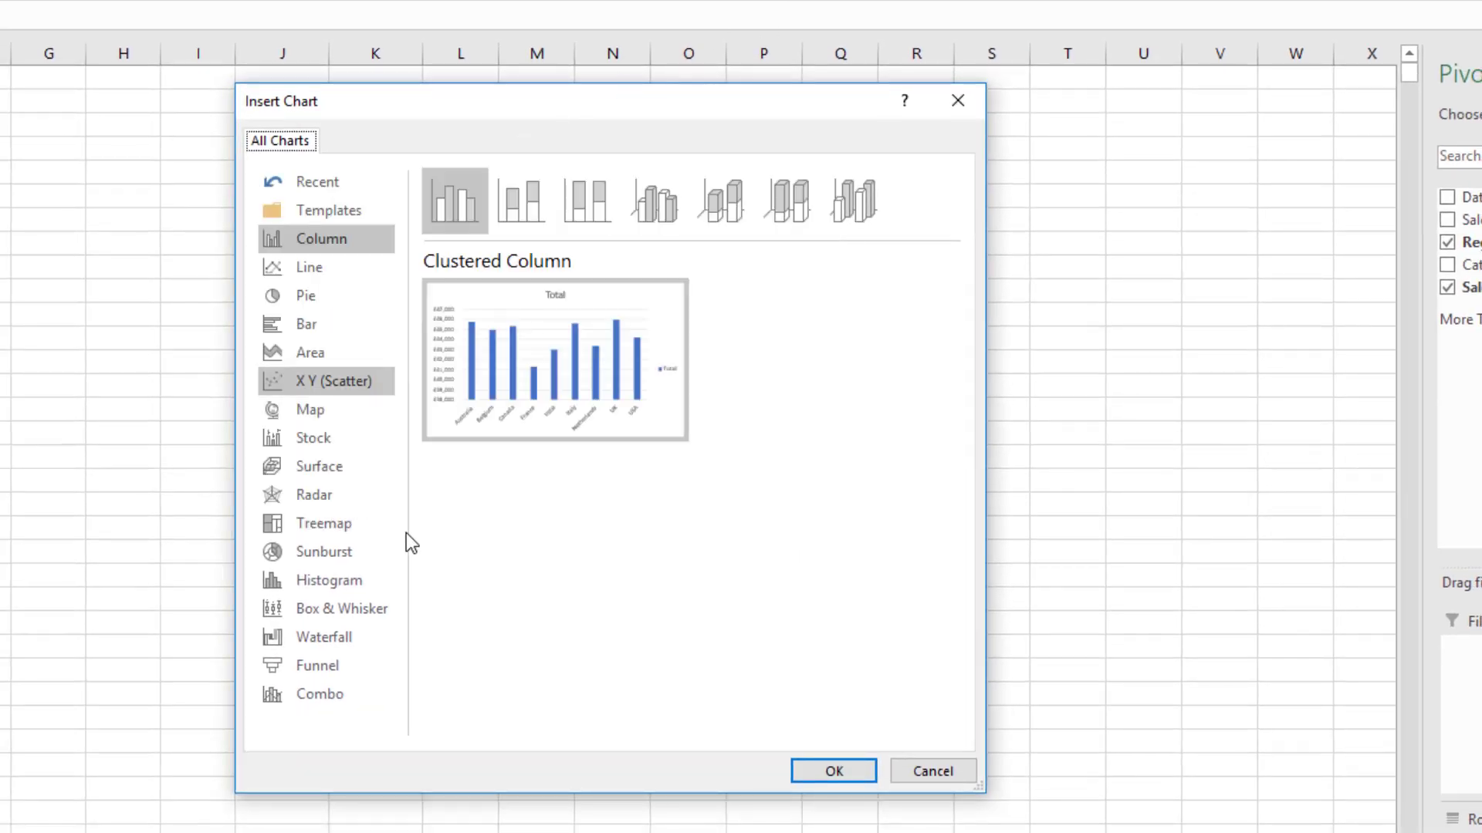
{"action": "mouse_move", "coordinate": [561, 361]}
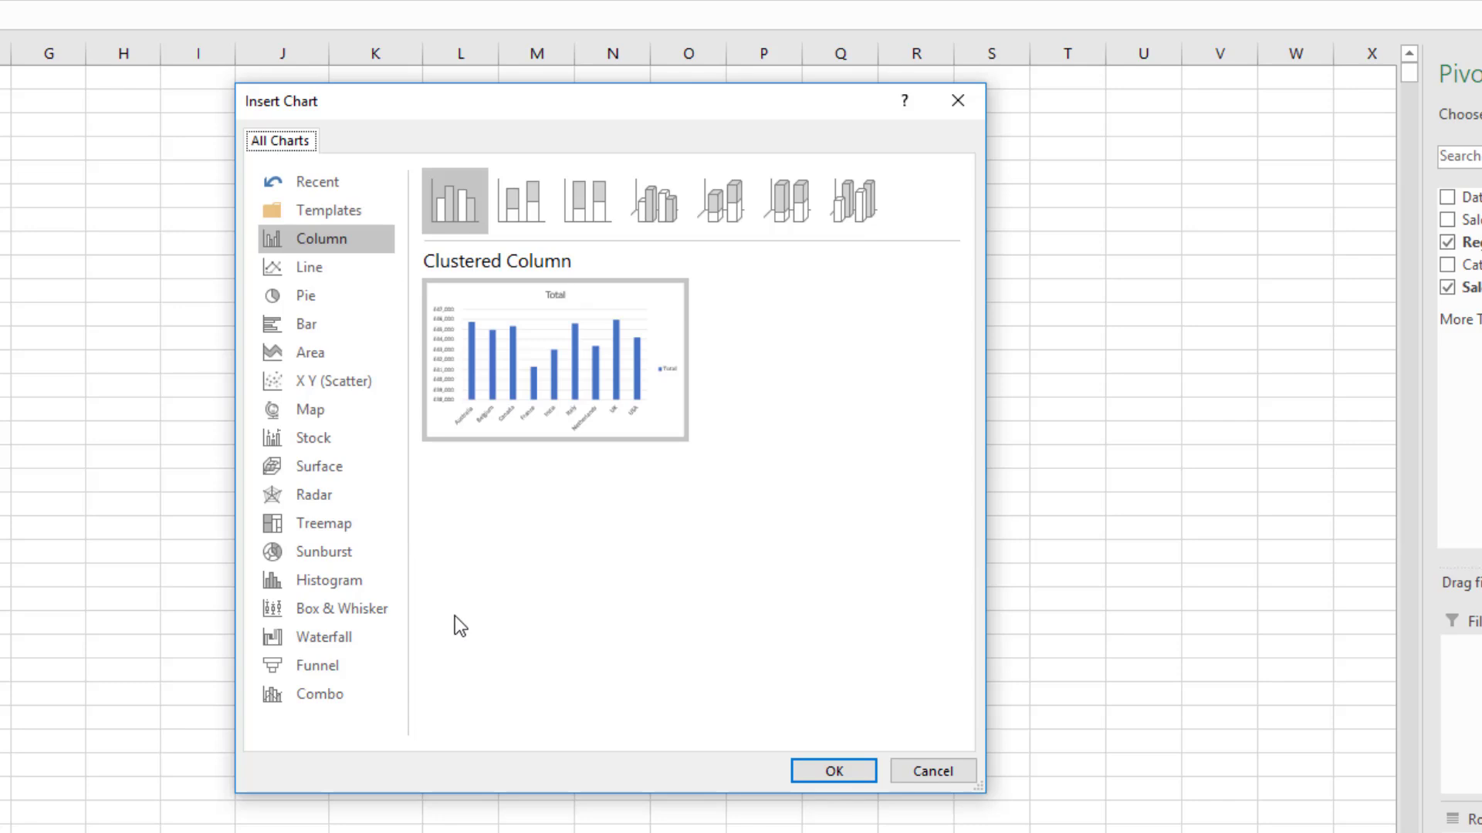
{"action": "left_click", "coordinate": [364, 387]}
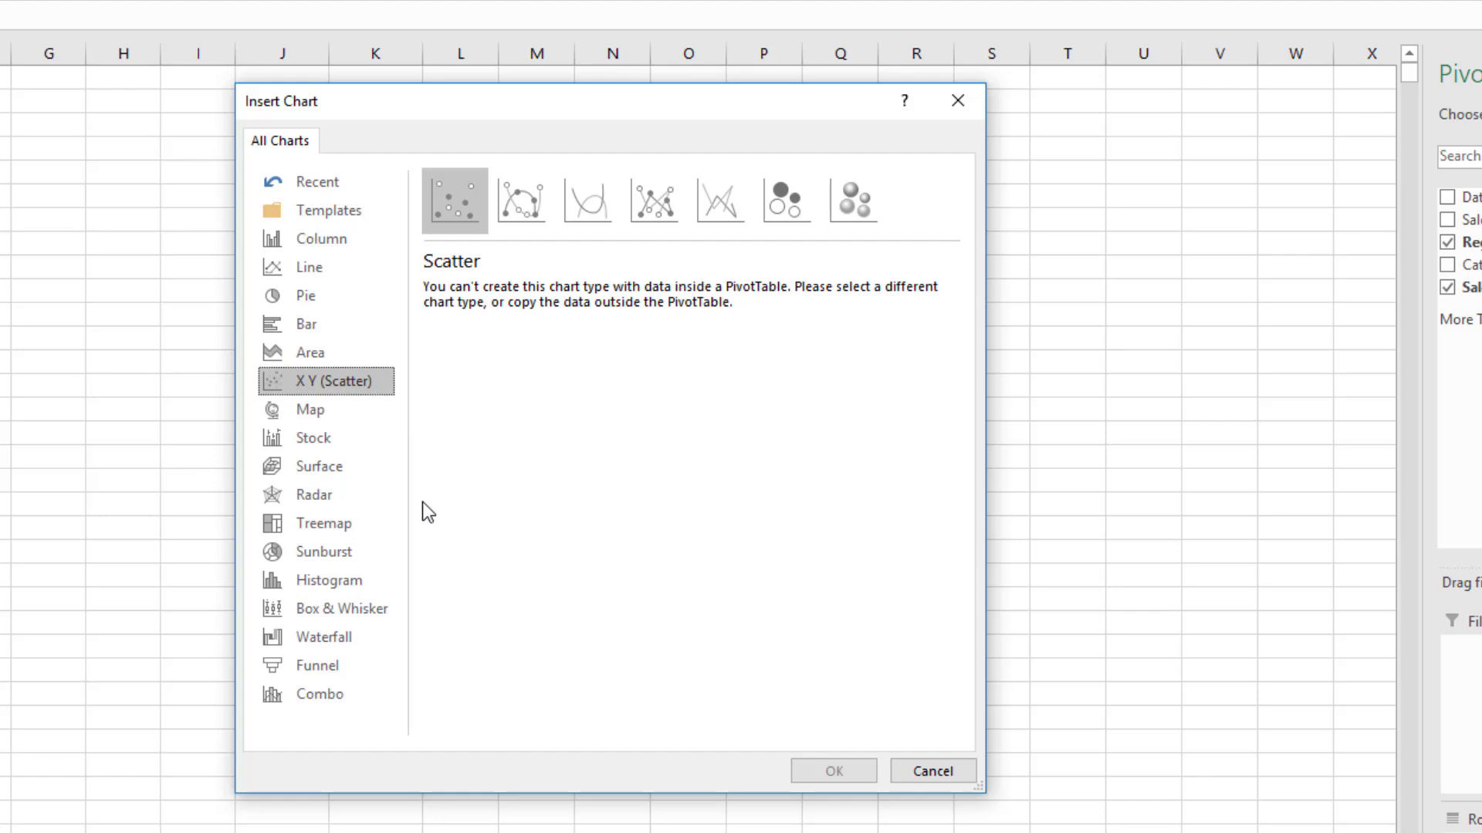
{"action": "left_click", "coordinate": [344, 240]}
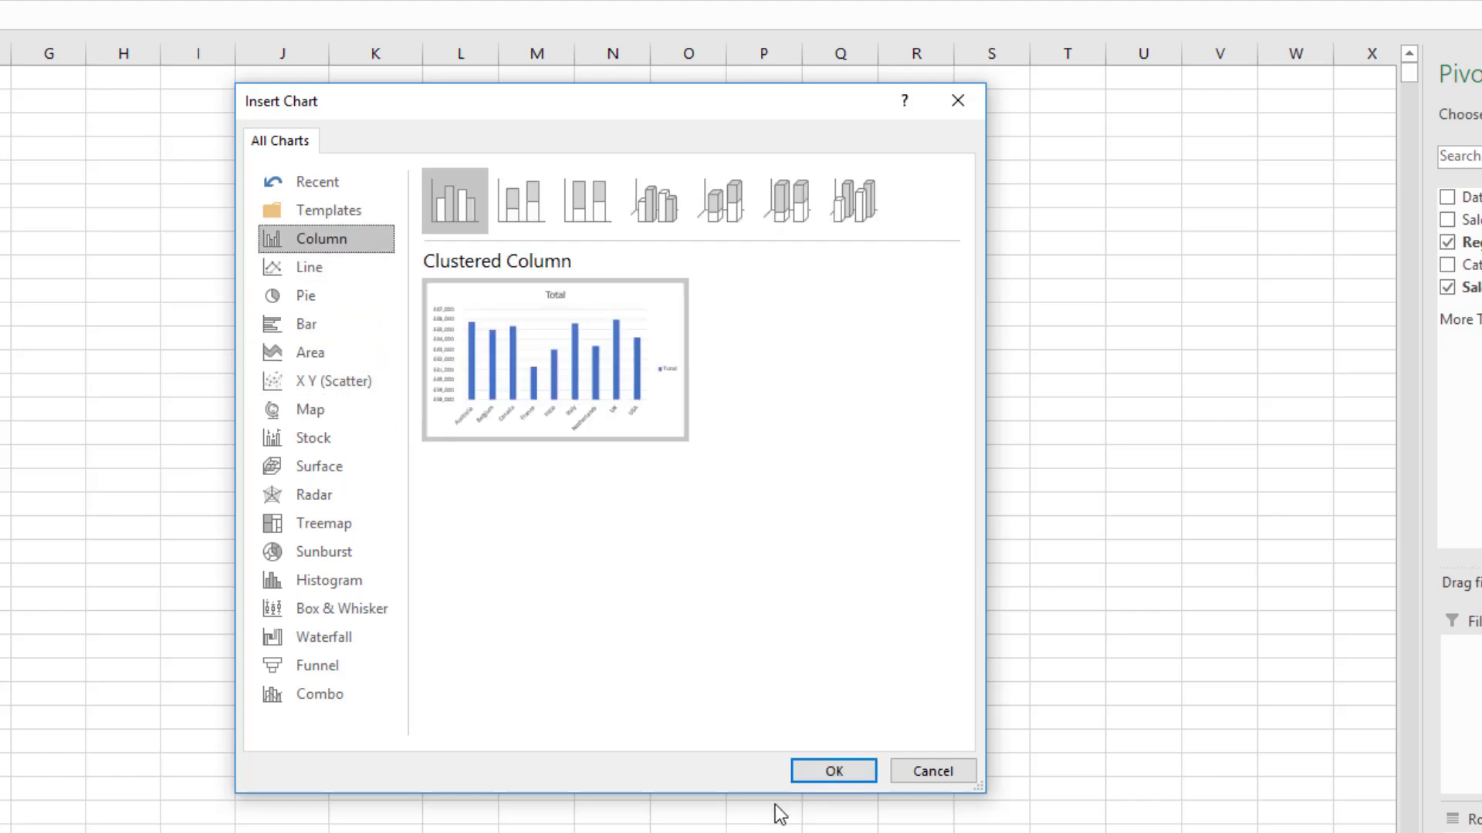
{"action": "left_click", "coordinate": [834, 773]}
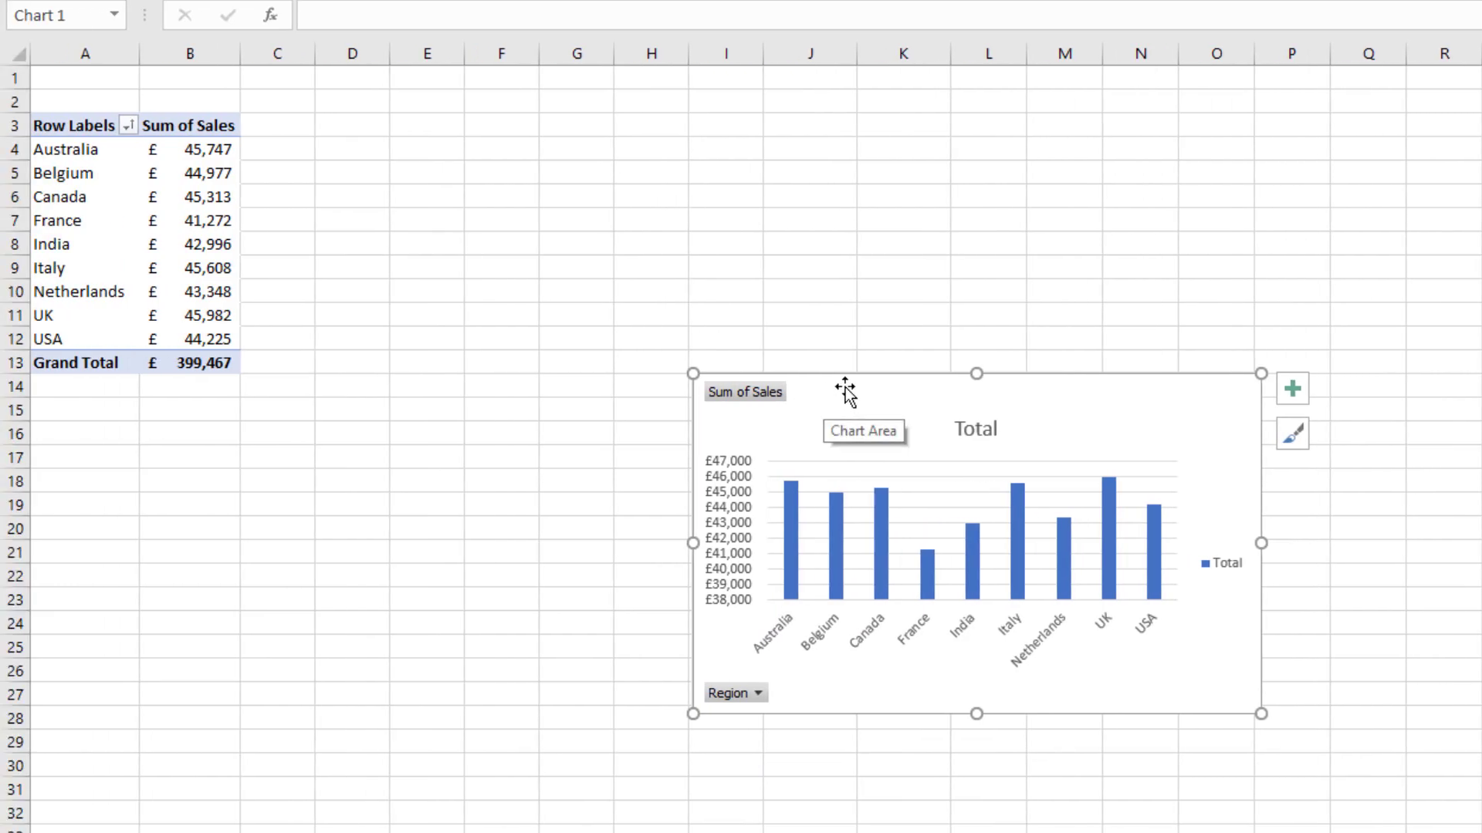
- Move the chart up beside the PivotTable and delete its Total legend
{"action": "left_click_drag", "start_coordinate": [845, 389], "coordinate": [536, 268]}
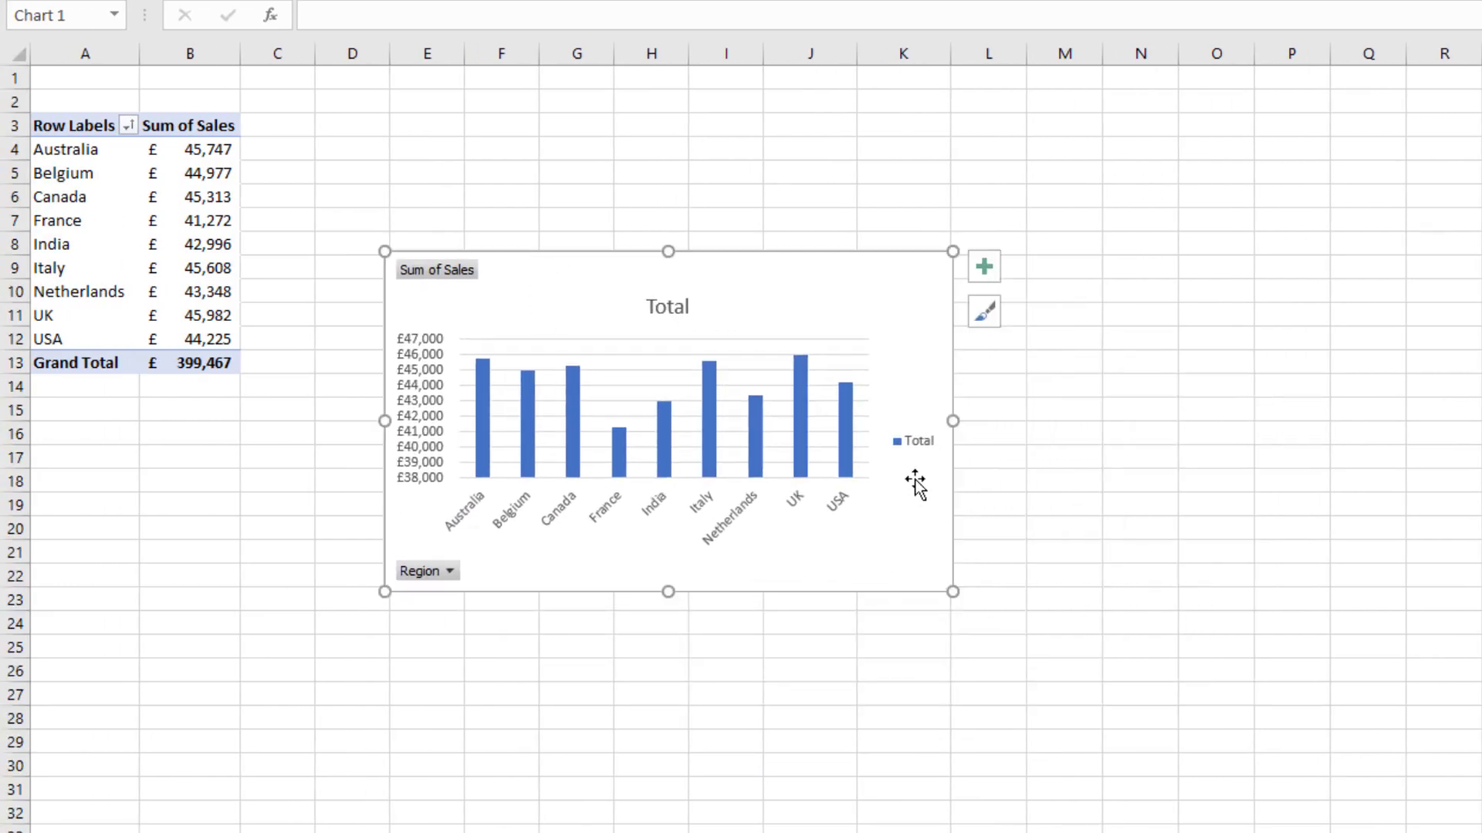
{"action": "left_click", "coordinate": [924, 452]}
{"action": "key", "text": "Delete"}
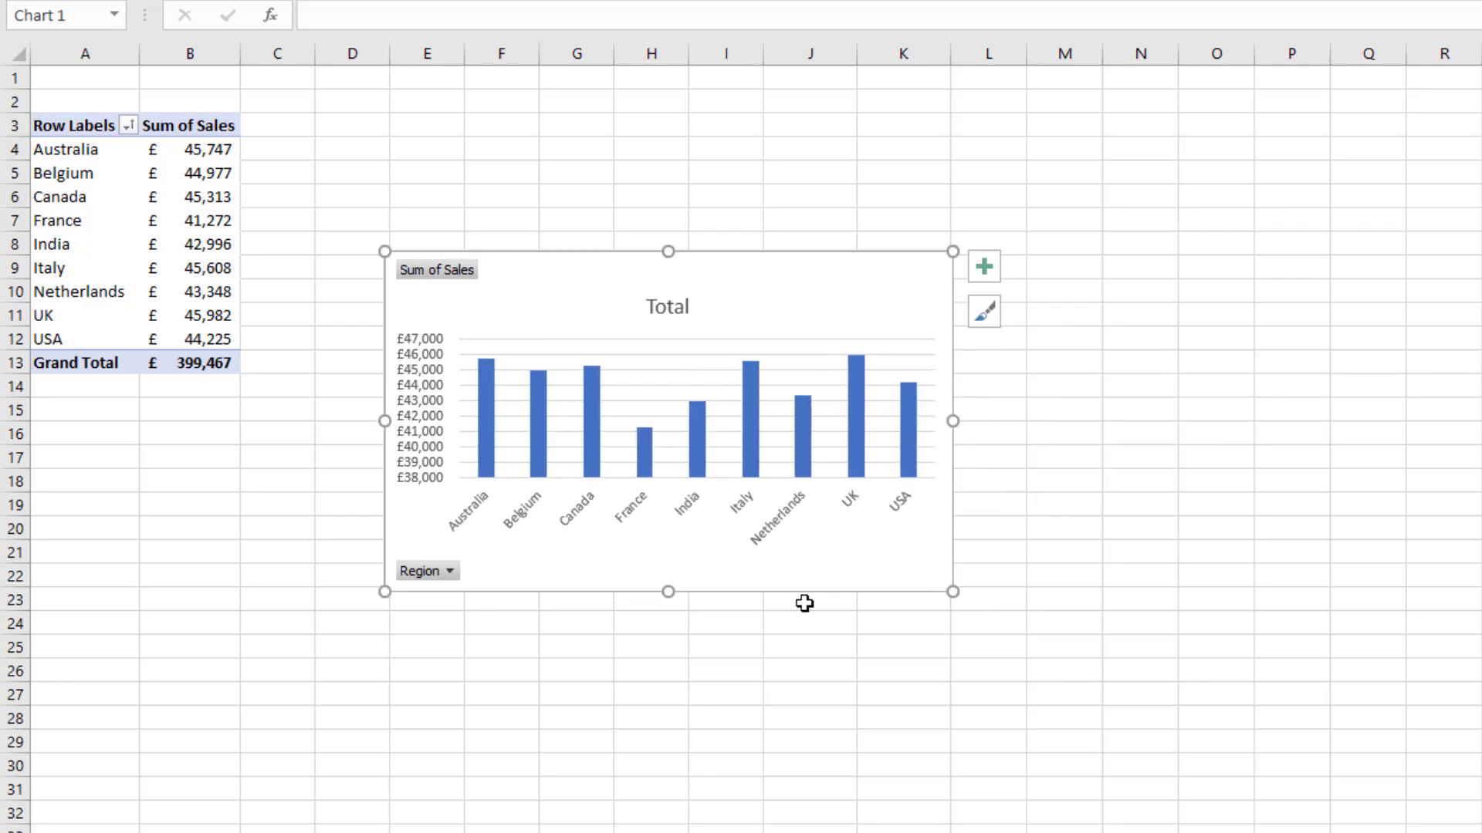